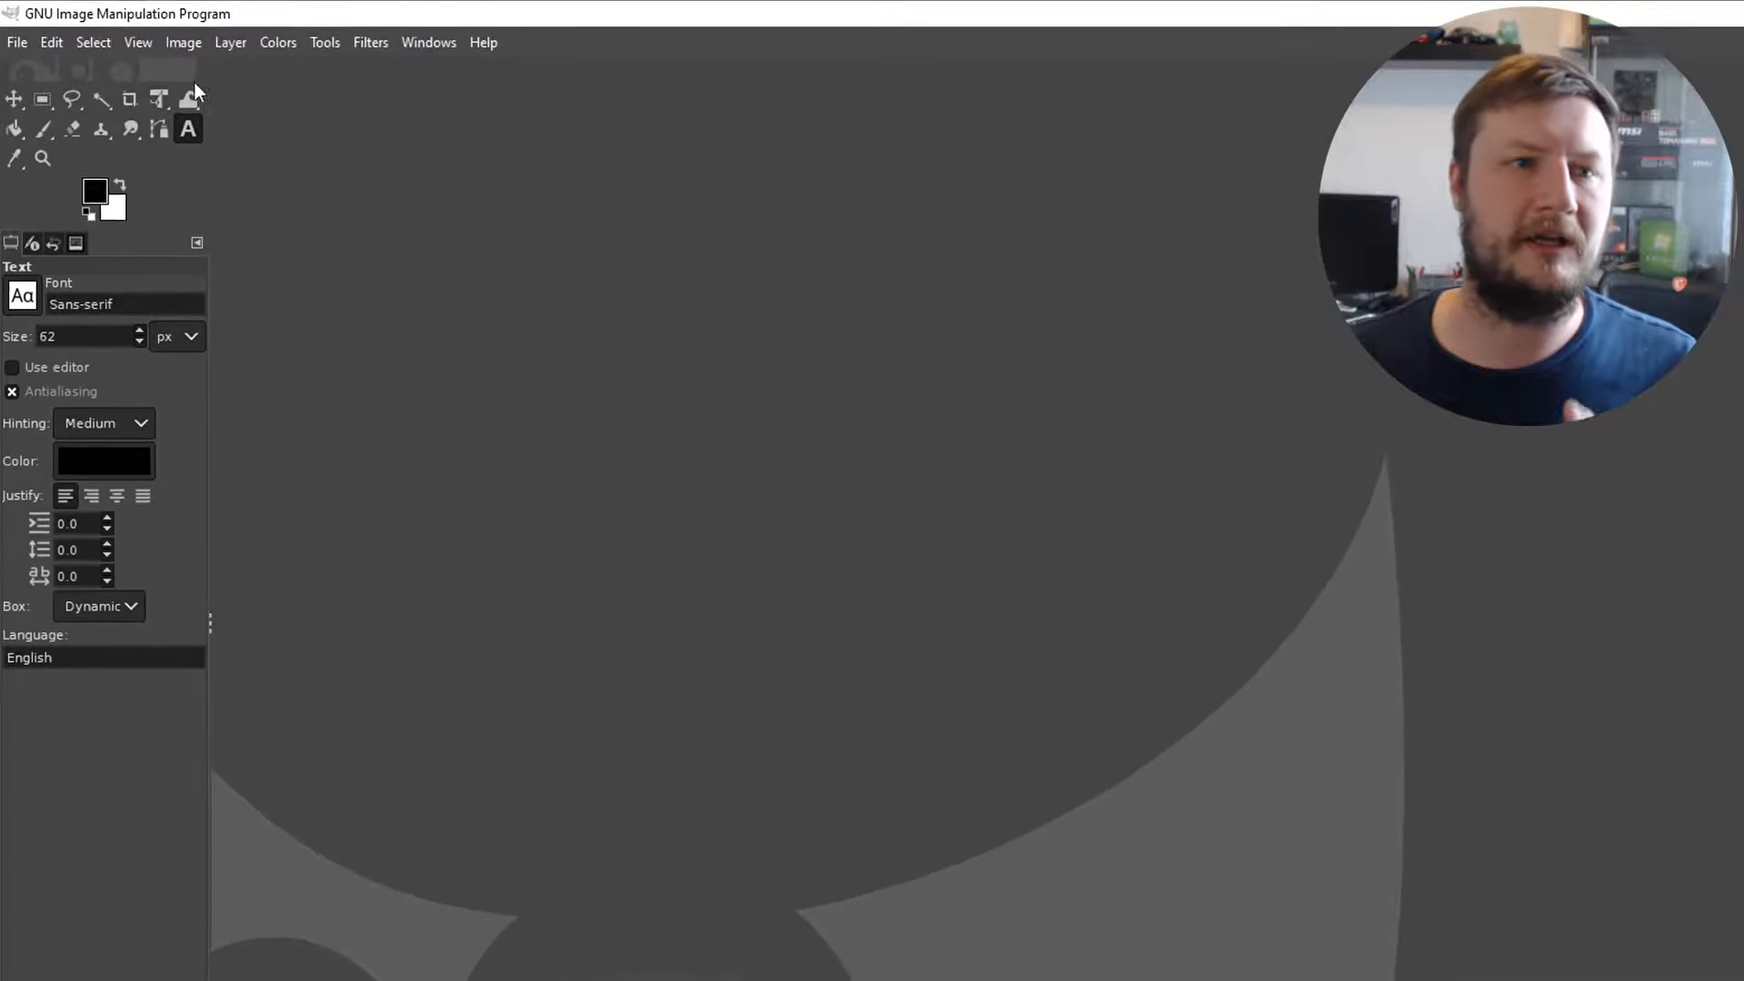
# Step: Begin a new image and choose the A4 (300 ppi) template
pyautogui.click(16, 44)
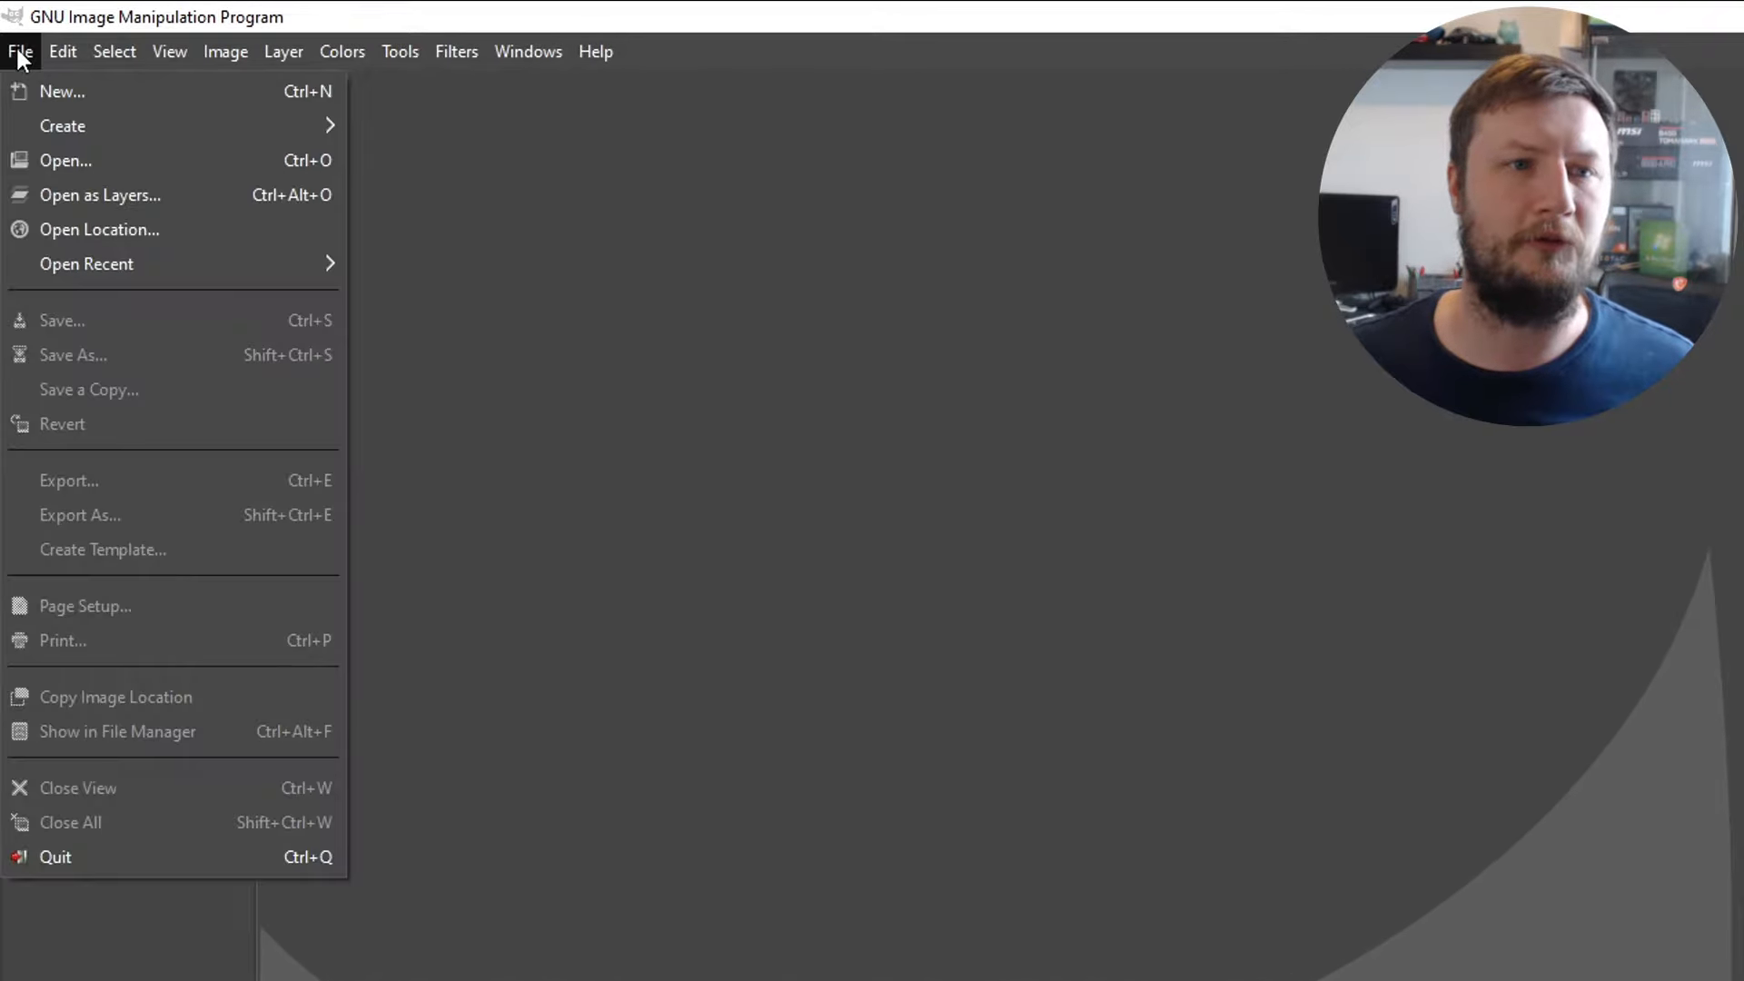
pyautogui.click(47, 93)
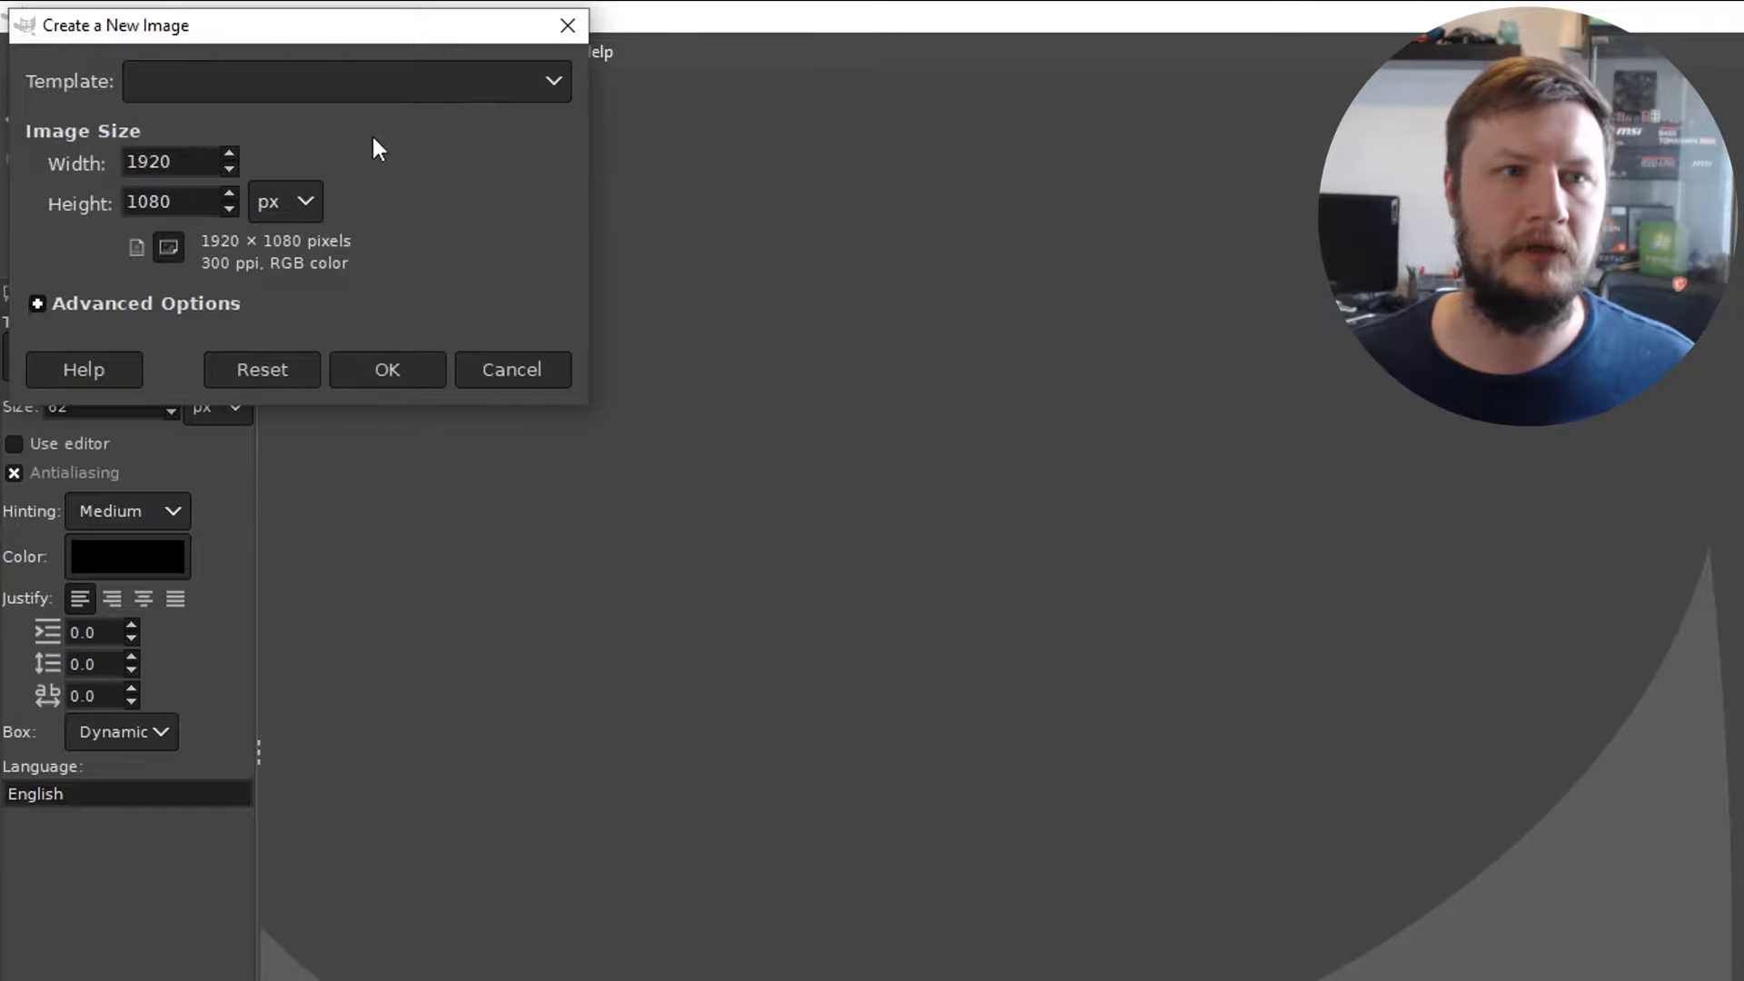
pyautogui.click(451, 97)
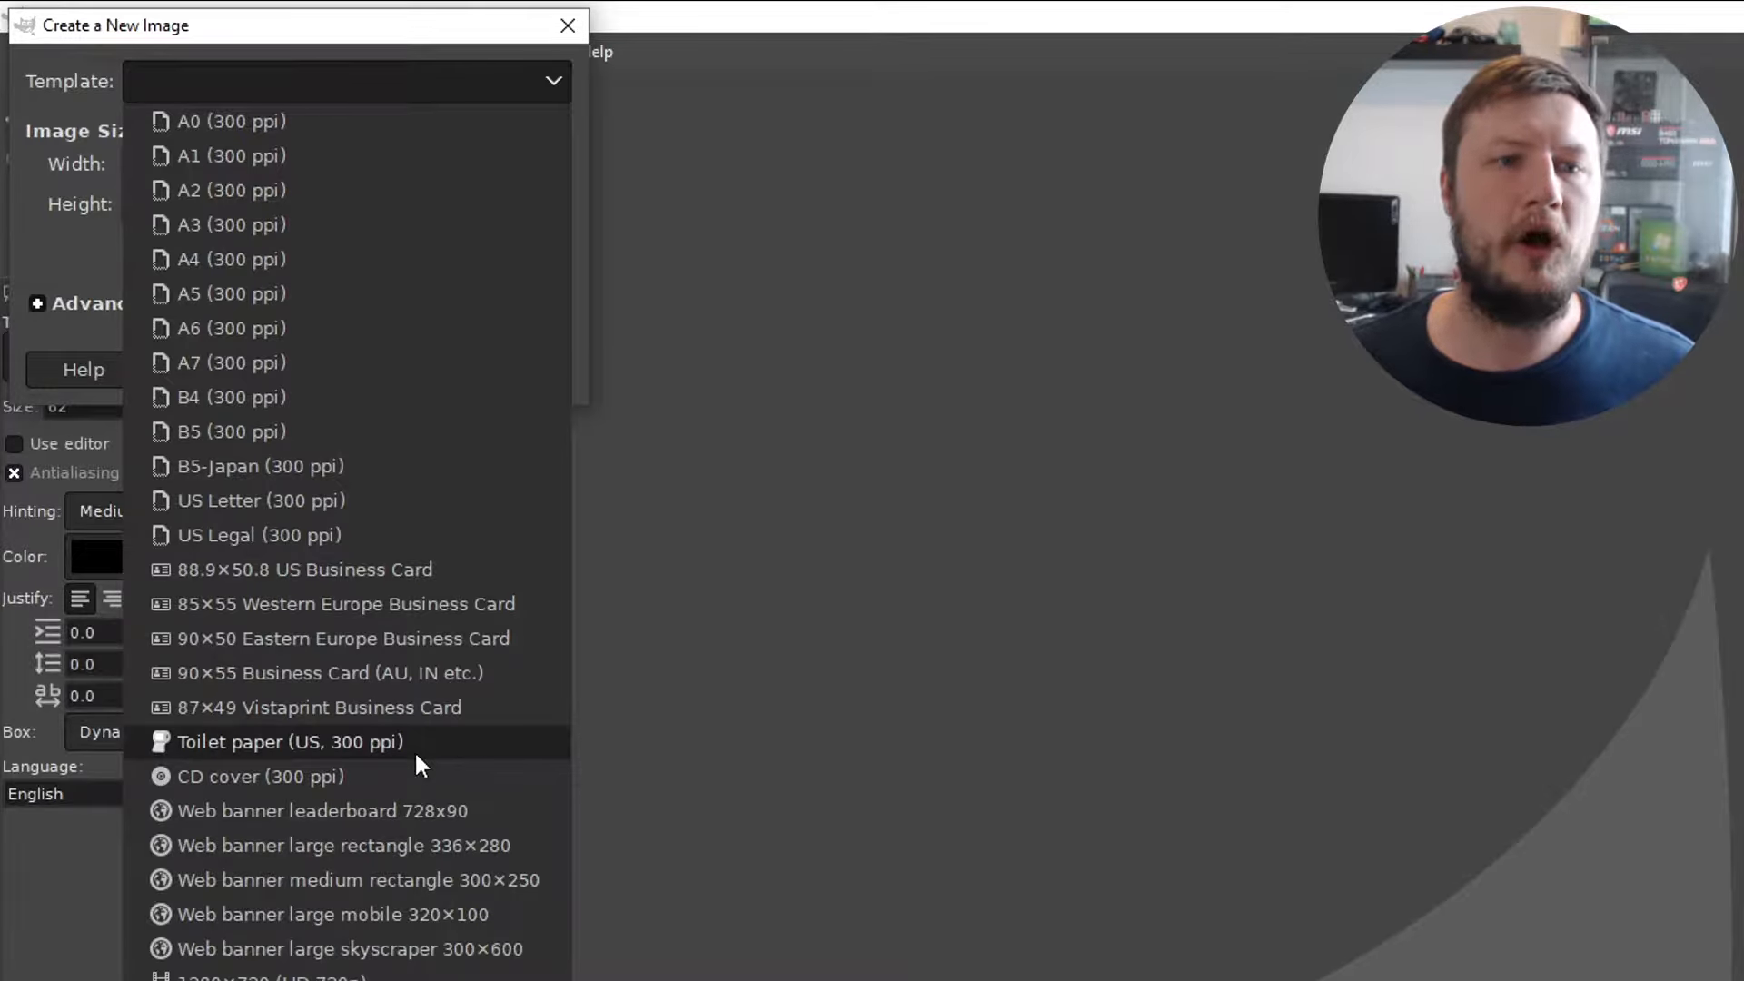
pyautogui.click(463, 263)
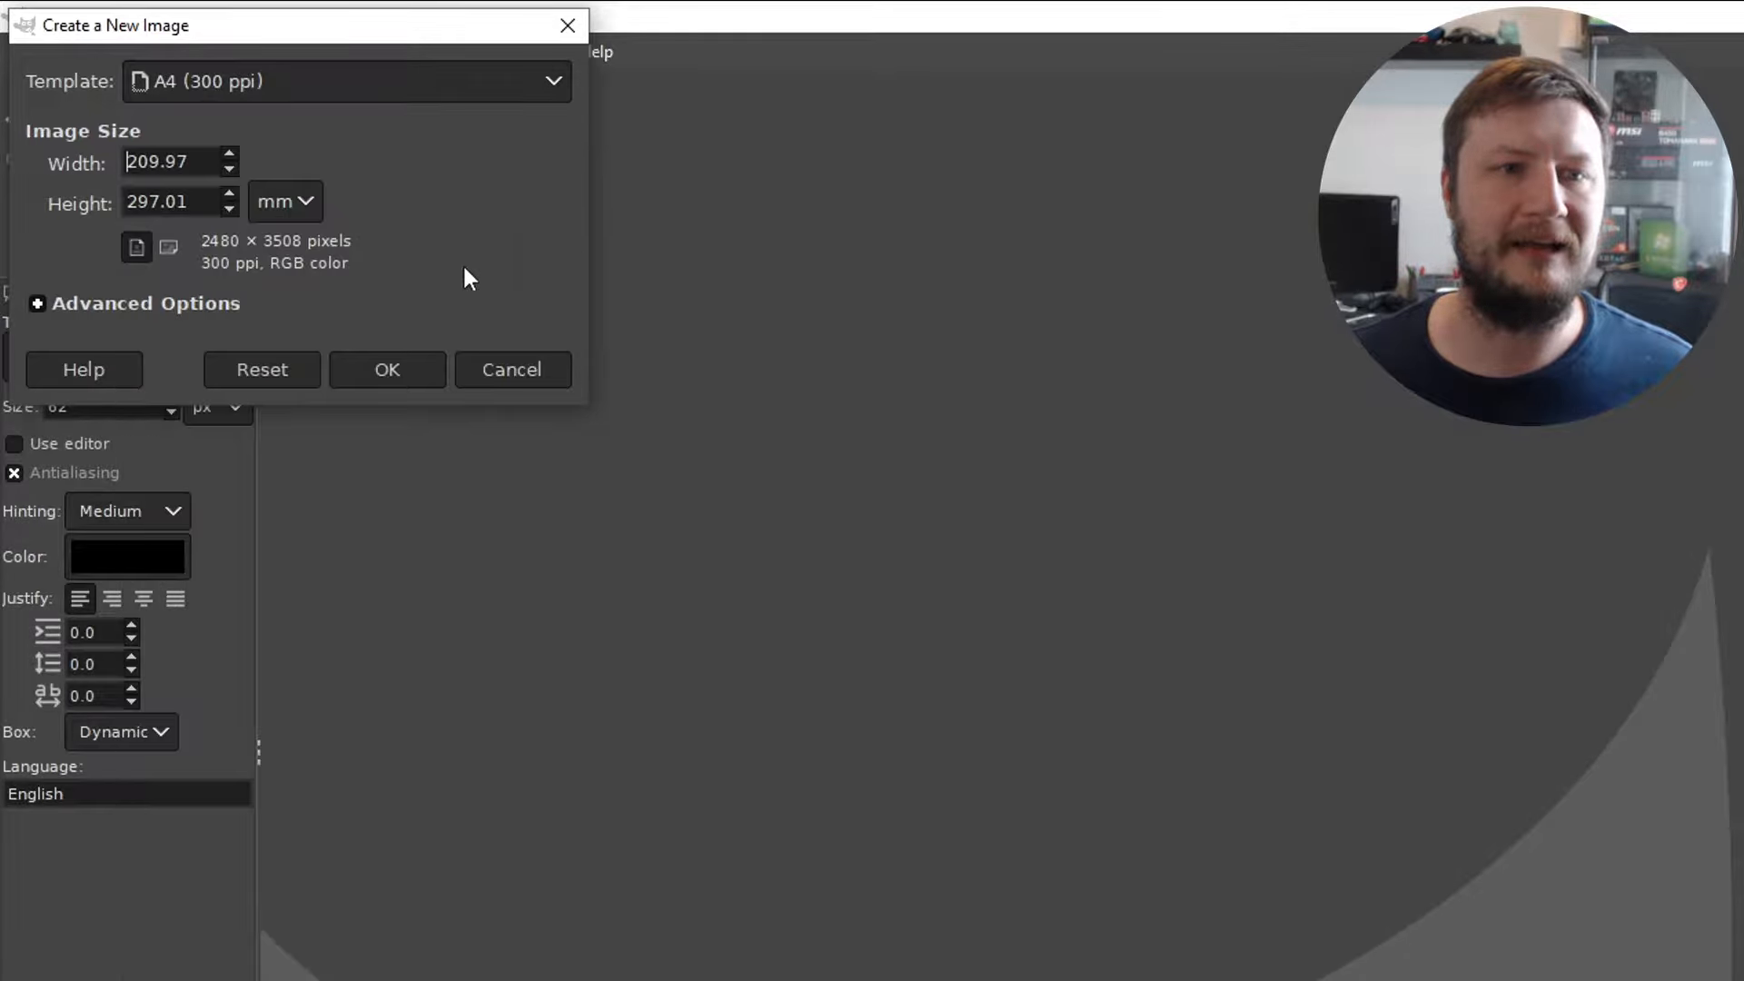
pyautogui.click(177, 162)
pyautogui.doubleClick(195, 162)
pyautogui.click(199, 204)
pyautogui.moveTo(199, 204); pyautogui.dragTo(111, 209)
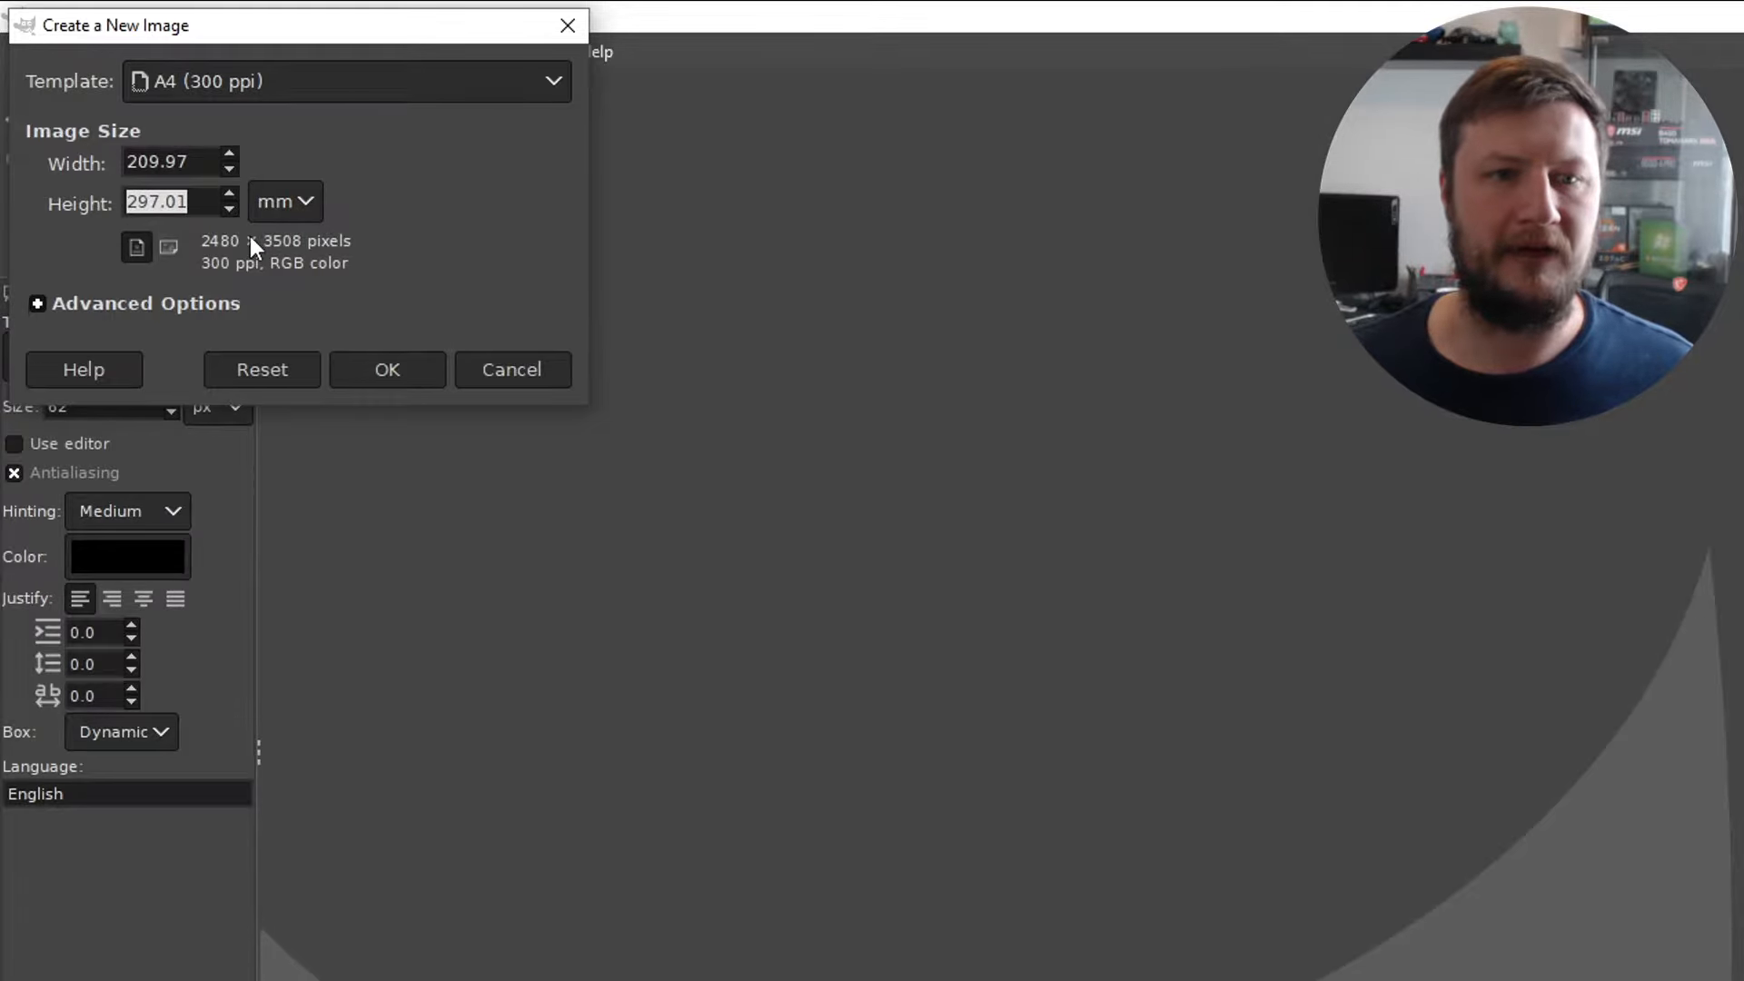
# Step: Switch the new image between landscape and portrait orientation several times, ending on portrait
pyautogui.click(168, 247)
pyautogui.click(140, 247)
pyautogui.click(168, 247)
pyautogui.click(136, 247)
pyautogui.click(168, 247)
pyautogui.click(138, 247)
pyautogui.click(170, 247)
pyautogui.click(138, 247)
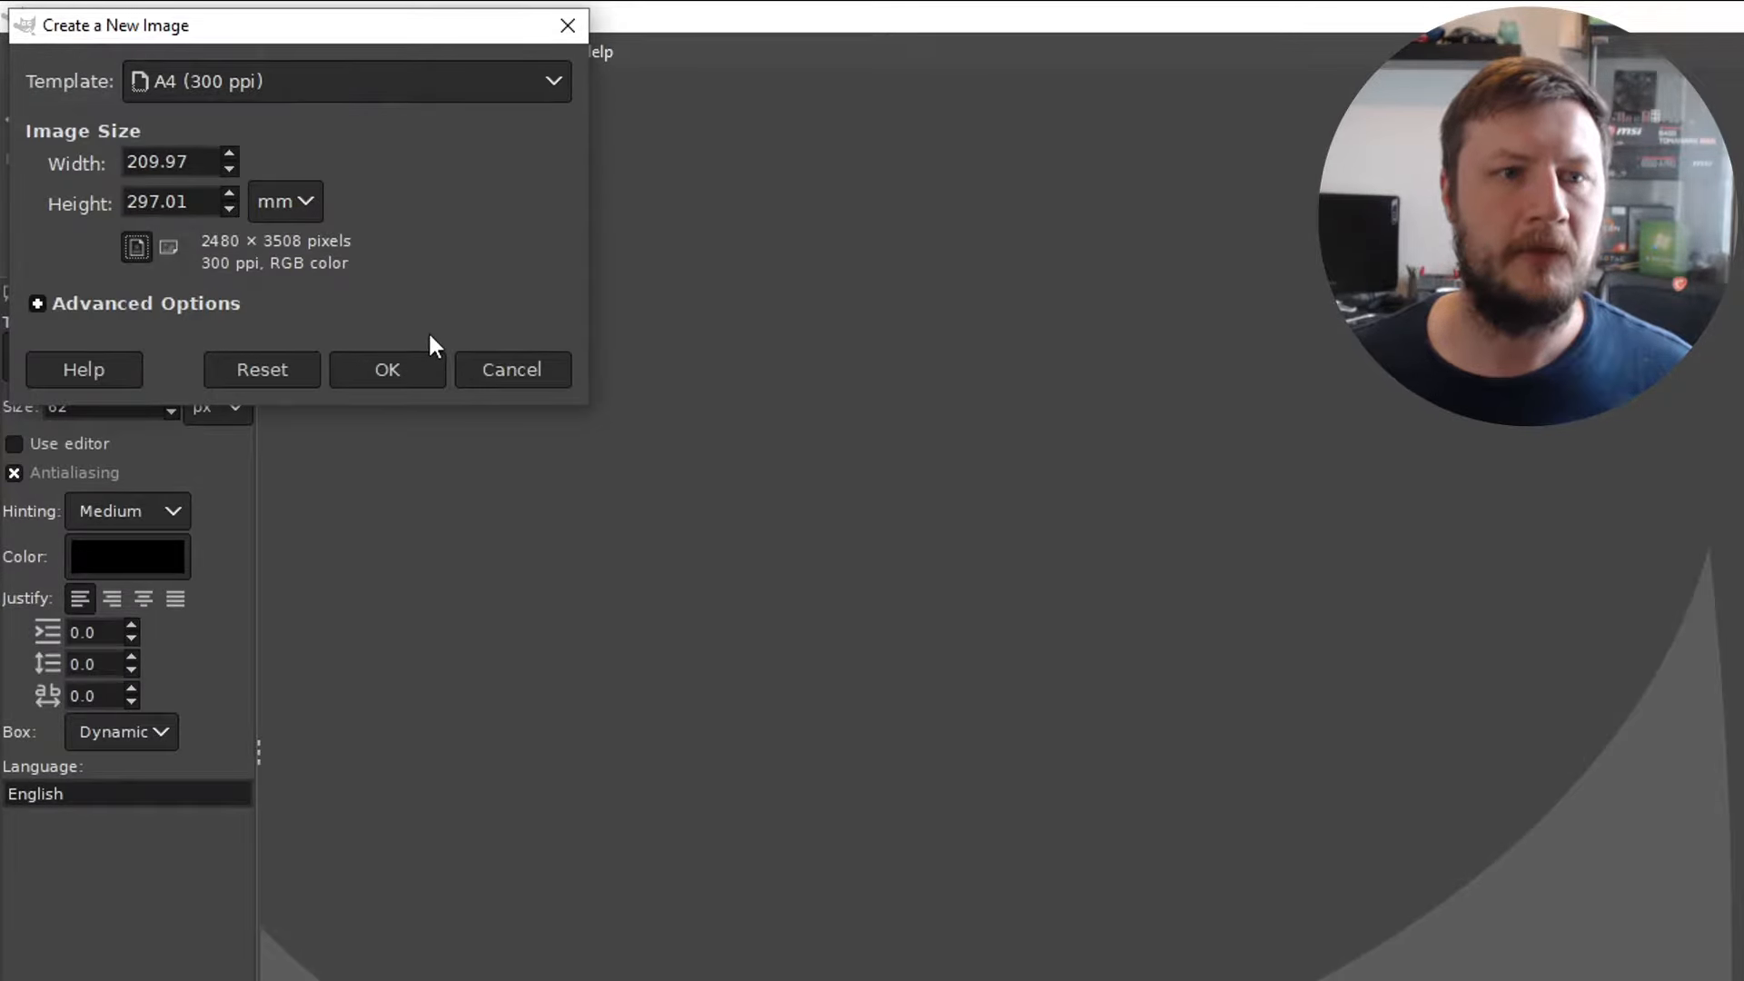
# Step: Expand the advanced options for the new image and create the A4 canvas with the default settings
pyautogui.click(109, 308)
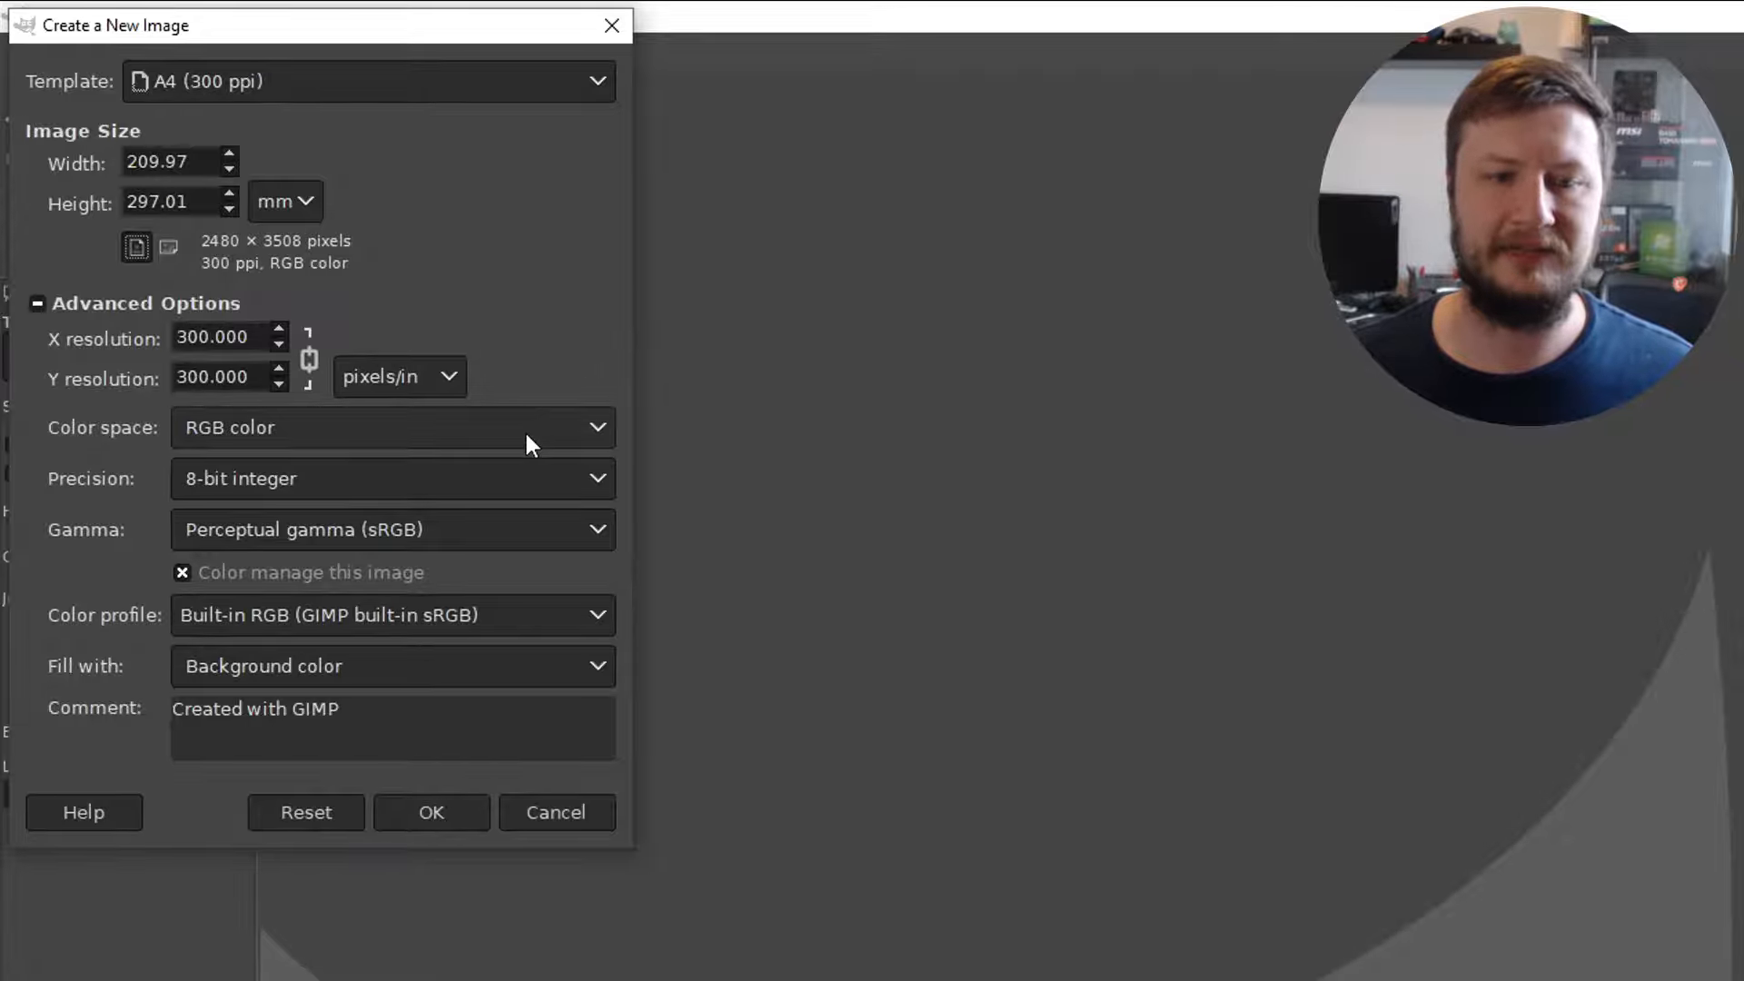
pyautogui.click(430, 812)
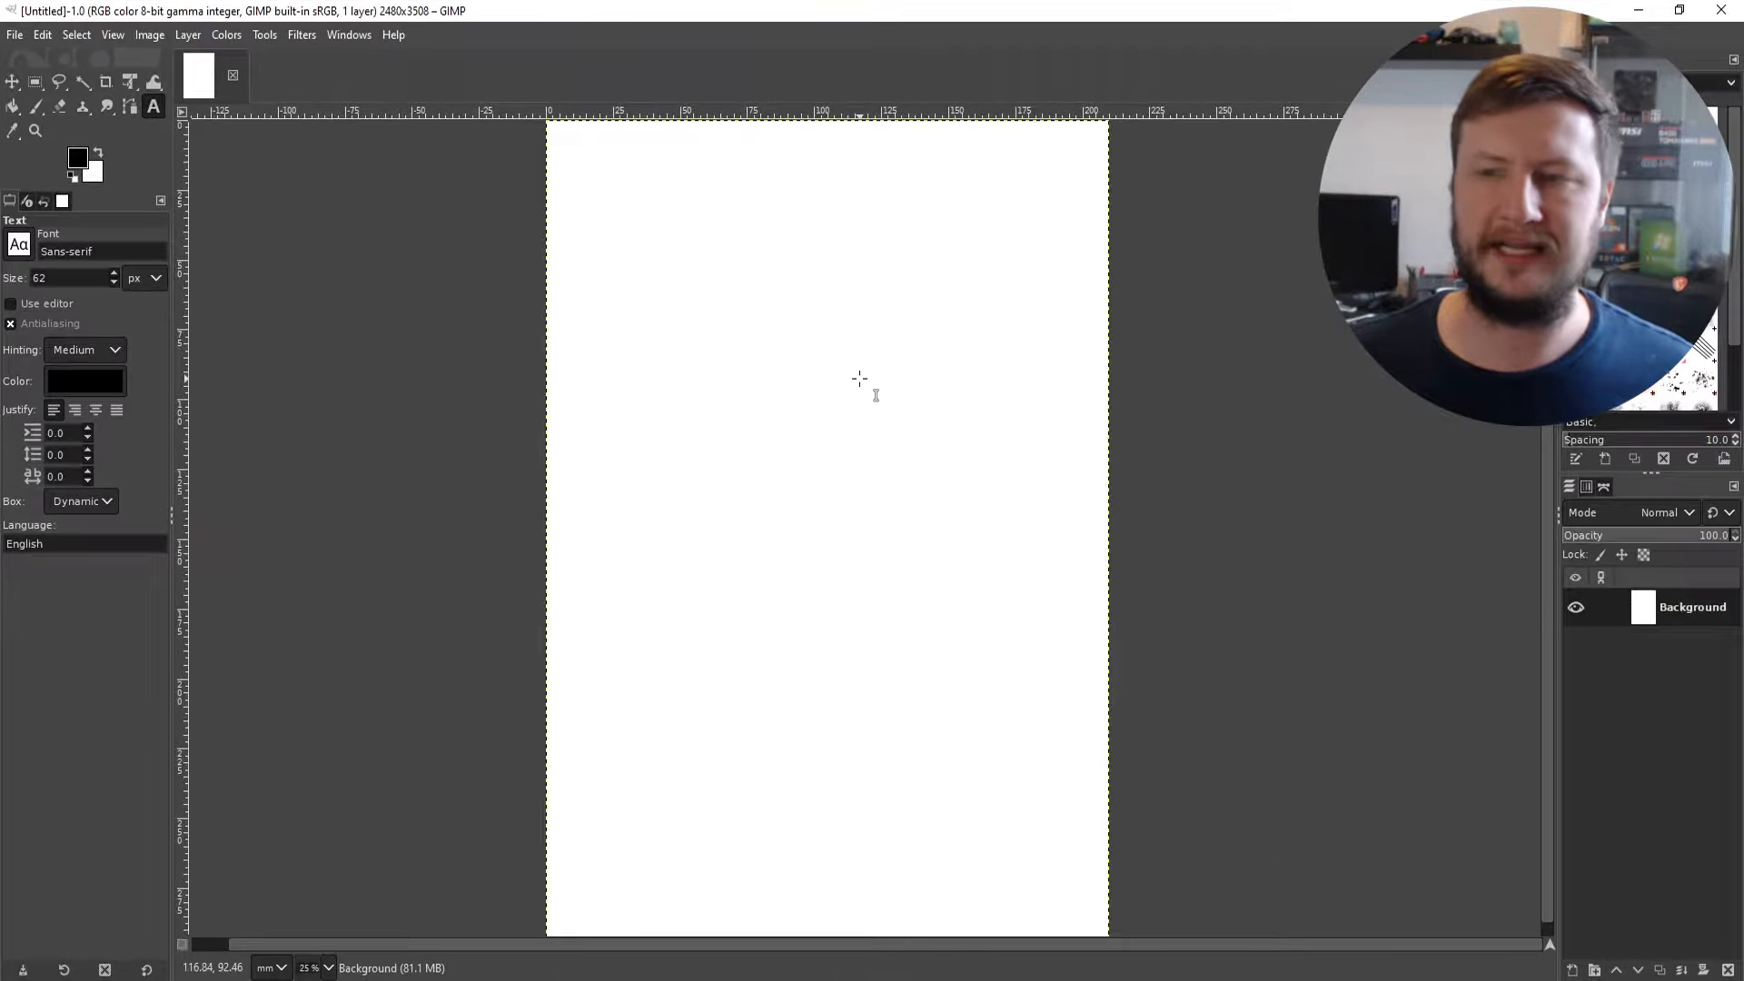
pyautogui.scroll(-1, 859, 378)
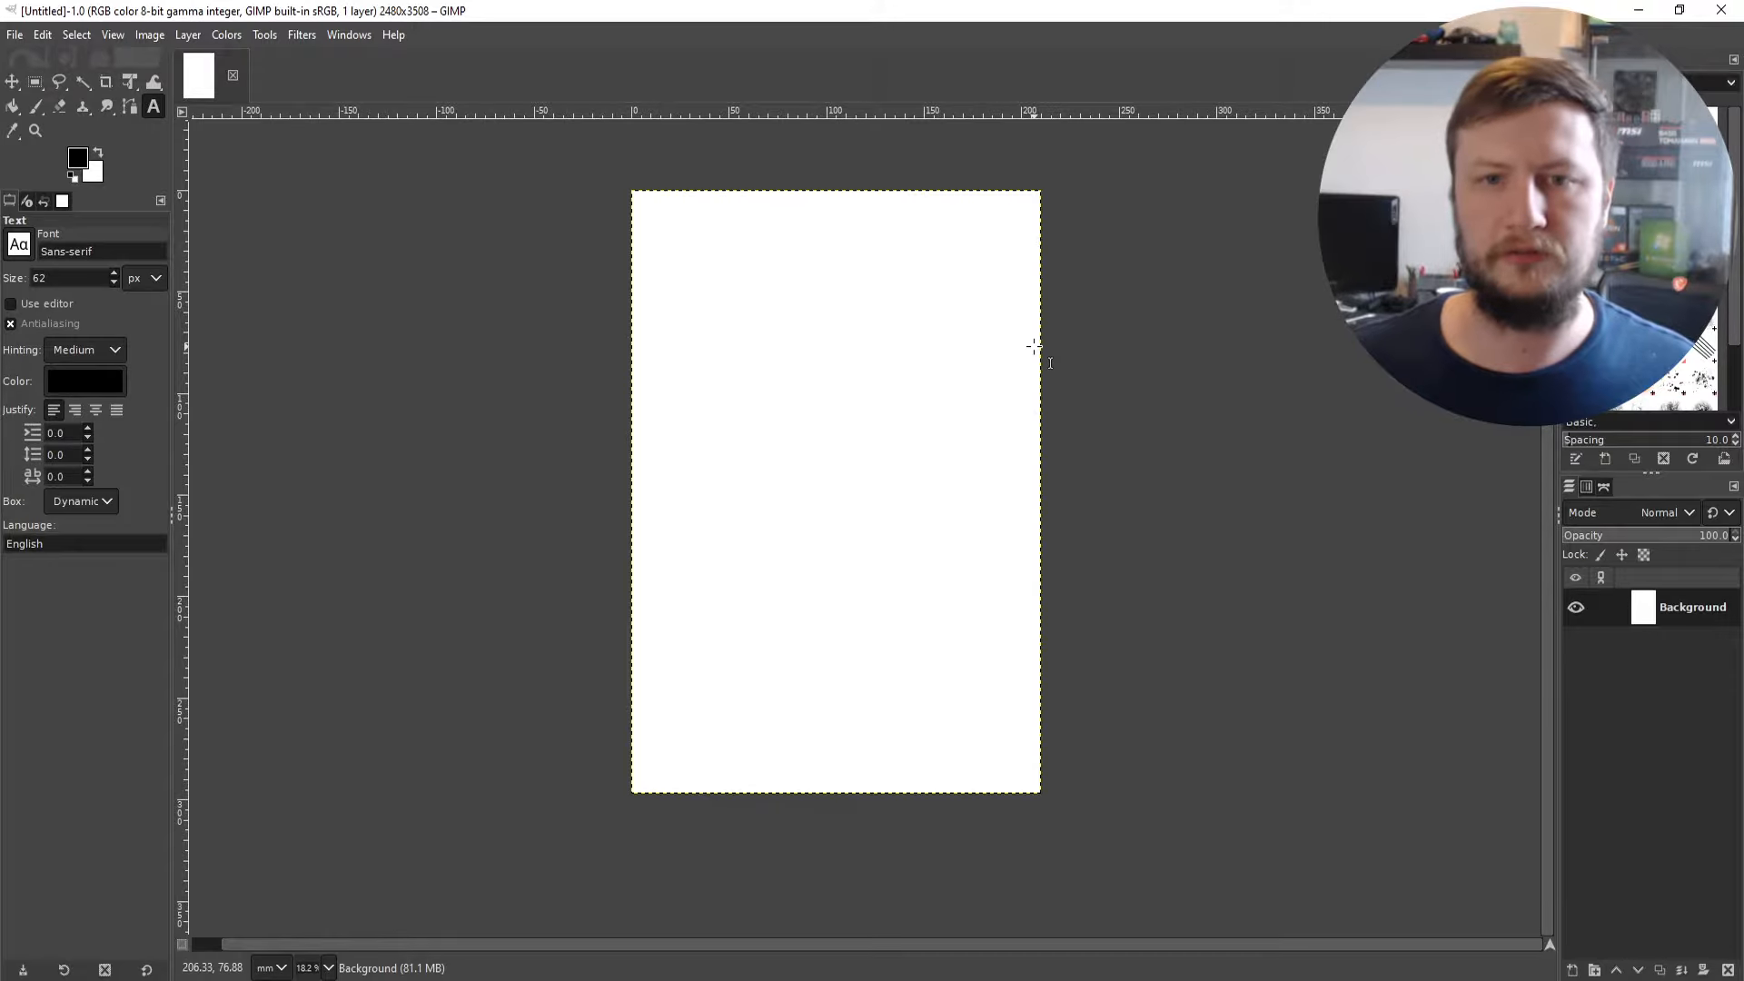
pyautogui.scroll(4, 1011, 325)
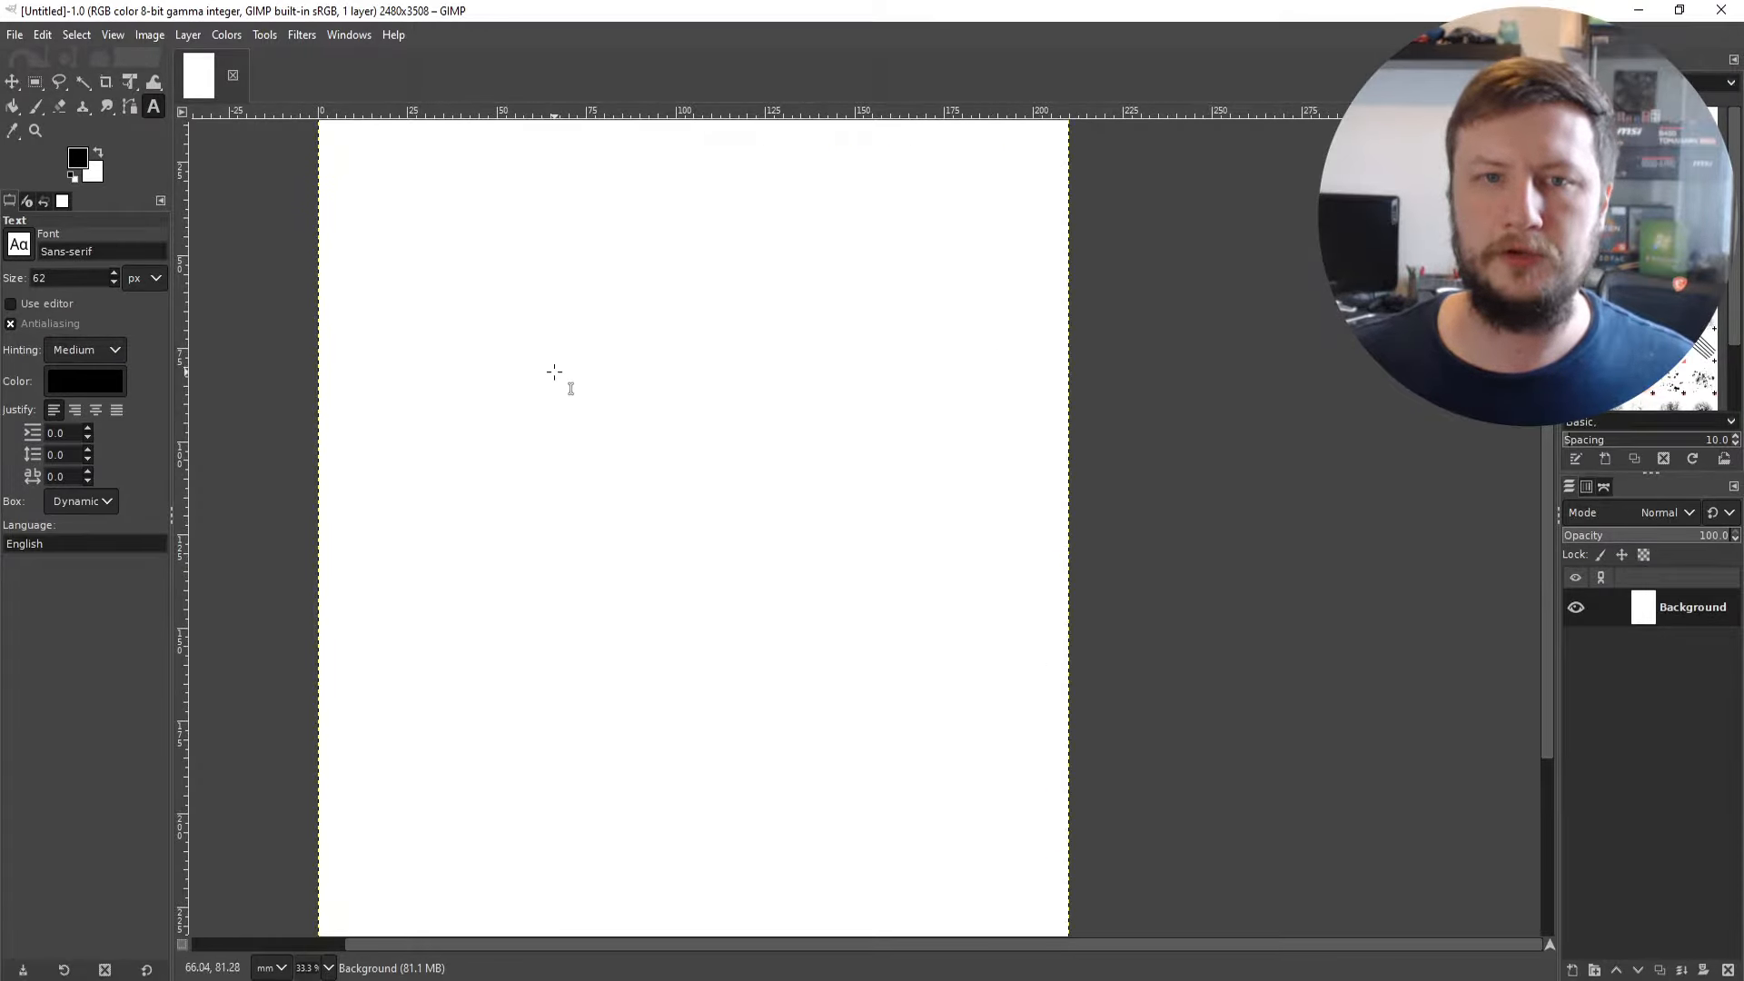
pyautogui.scroll(-6, 670, 418)
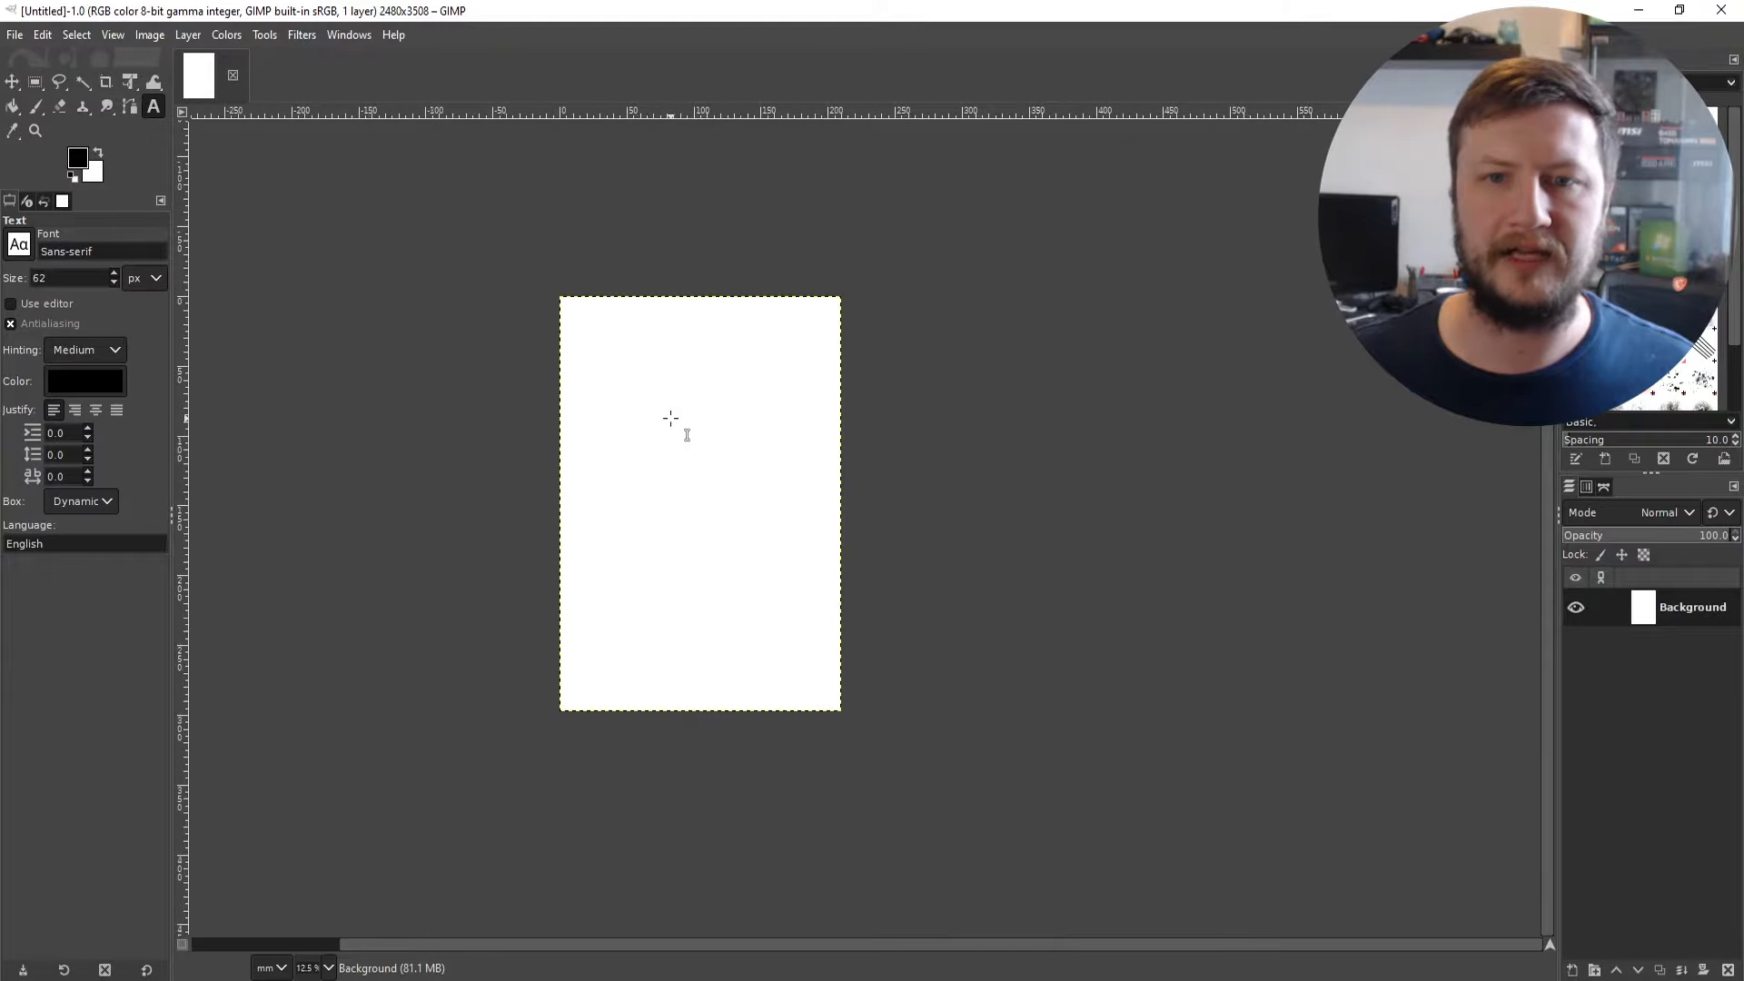
pyautogui.scroll(4, 670, 419)
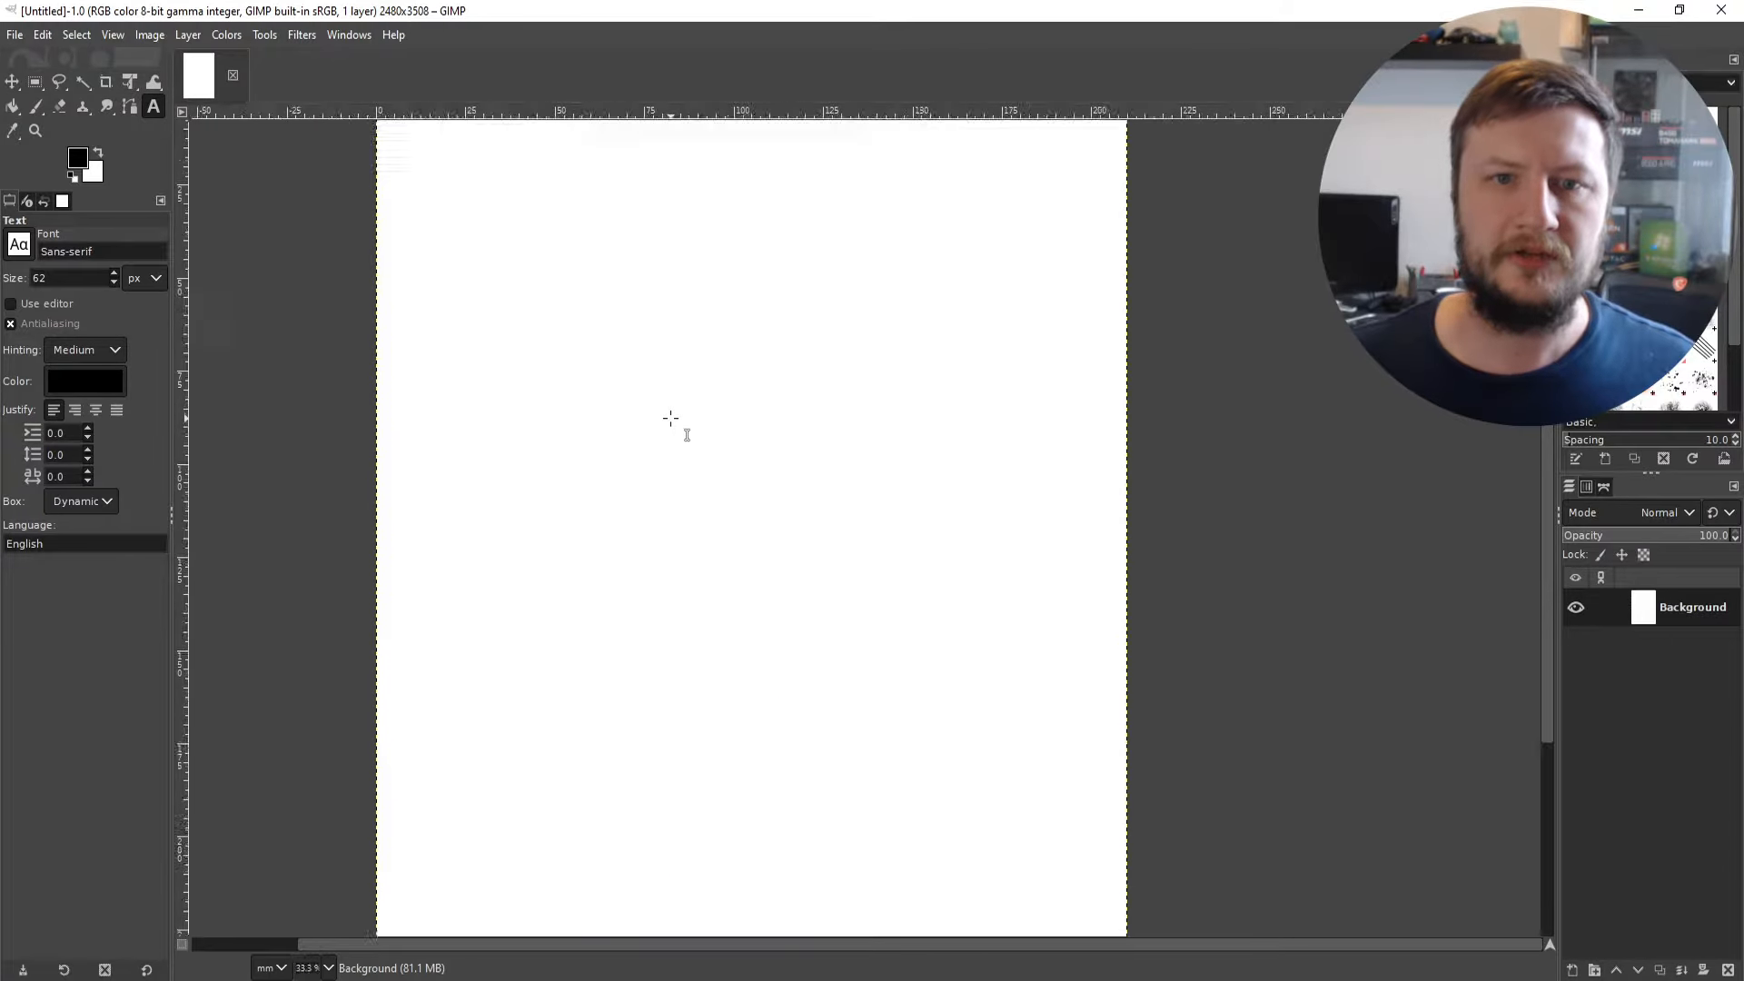
pyautogui.scroll(-1, 670, 419)
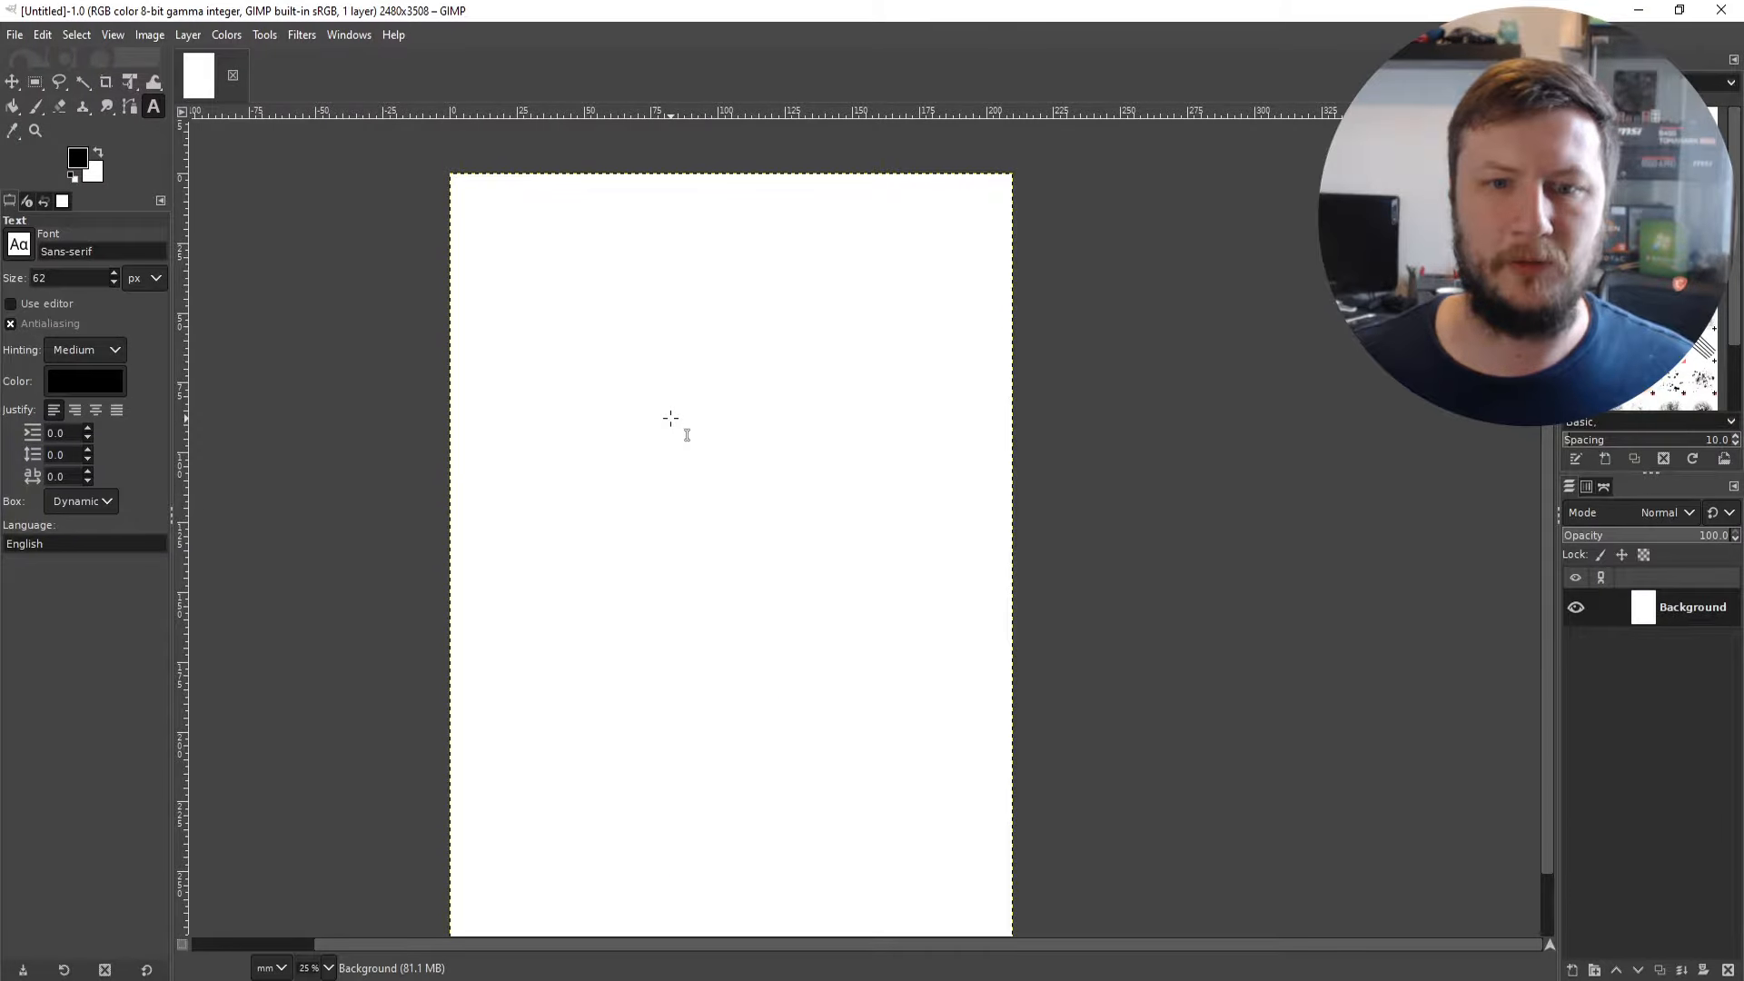
pyautogui.scroll(-1, 671, 418)
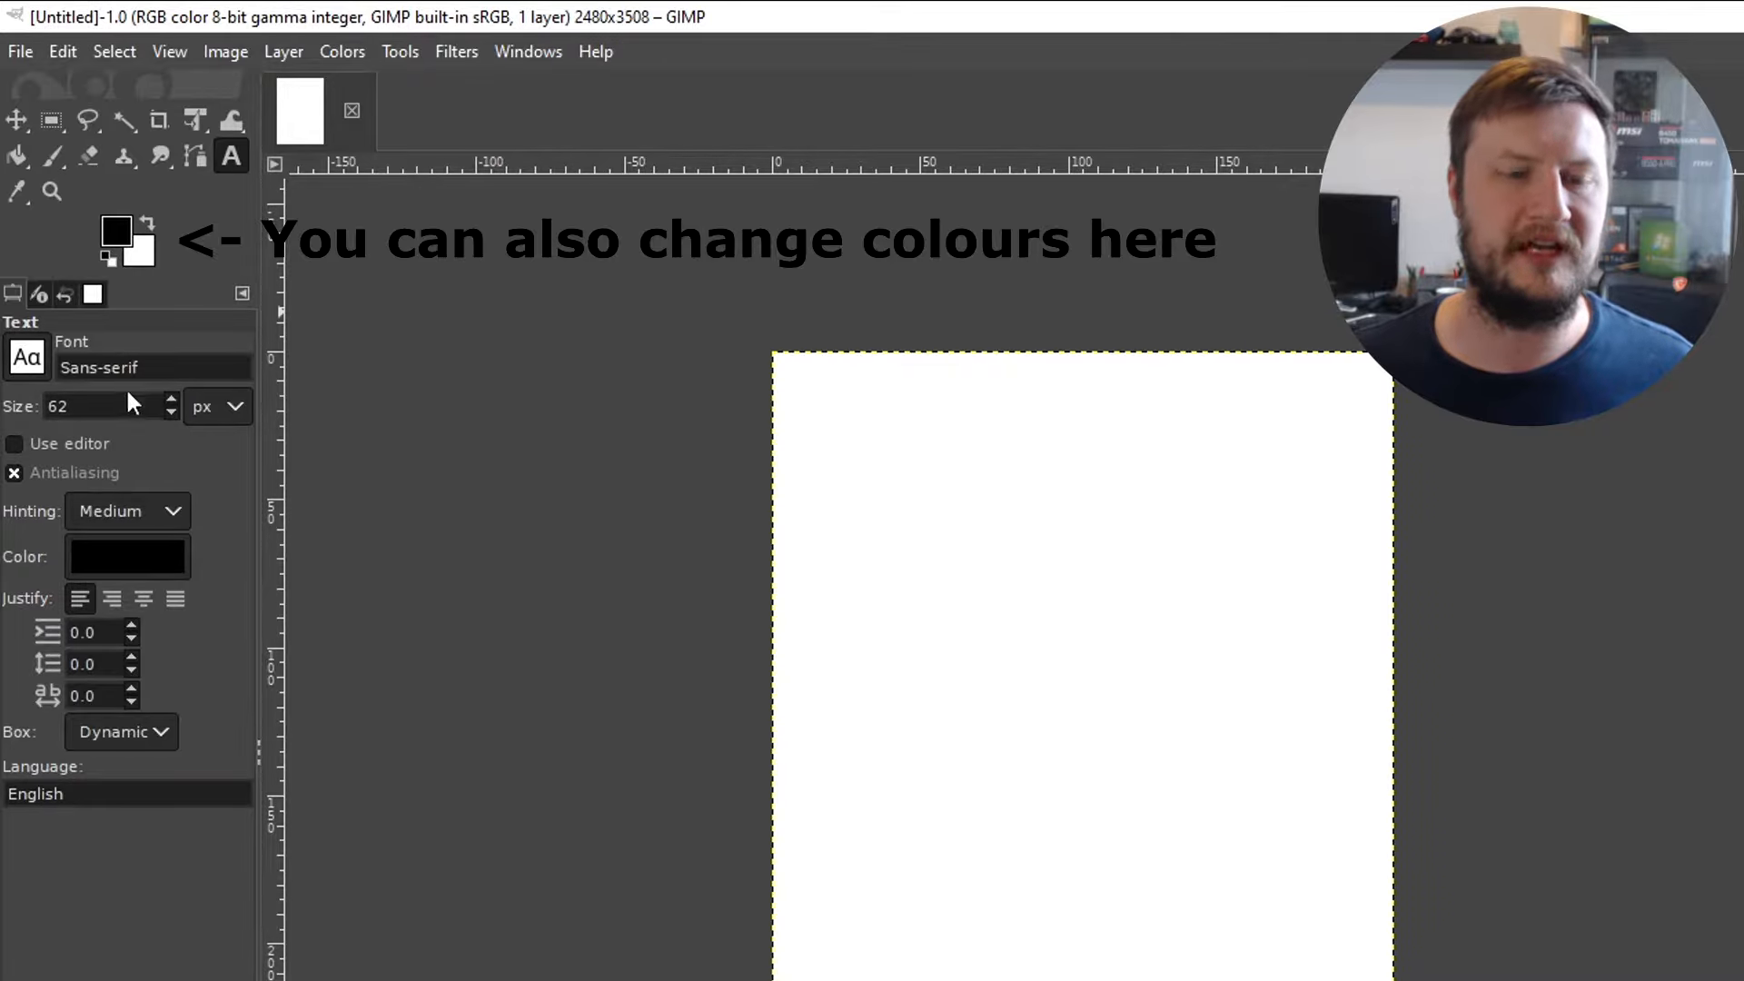
pyautogui.click(200, 369)
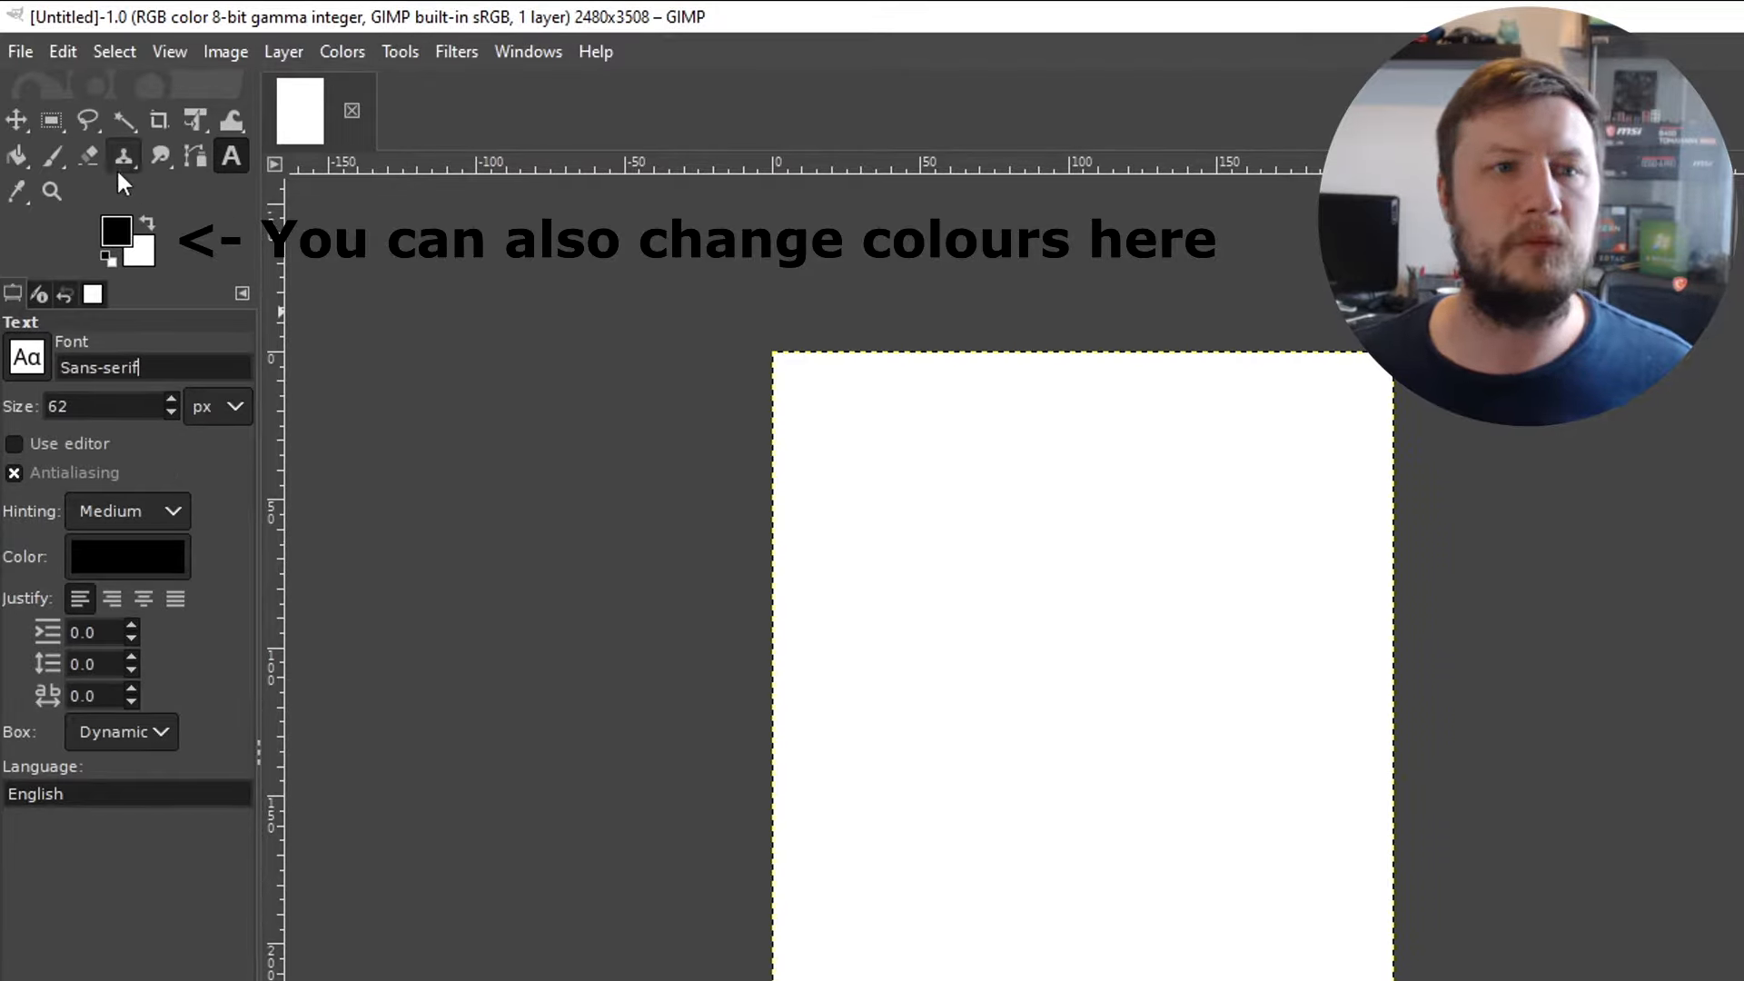
# Step: Paint overlapping black loops near the upper edge of the page with the Paintbrush in Normal mode
pyautogui.click(47, 151)
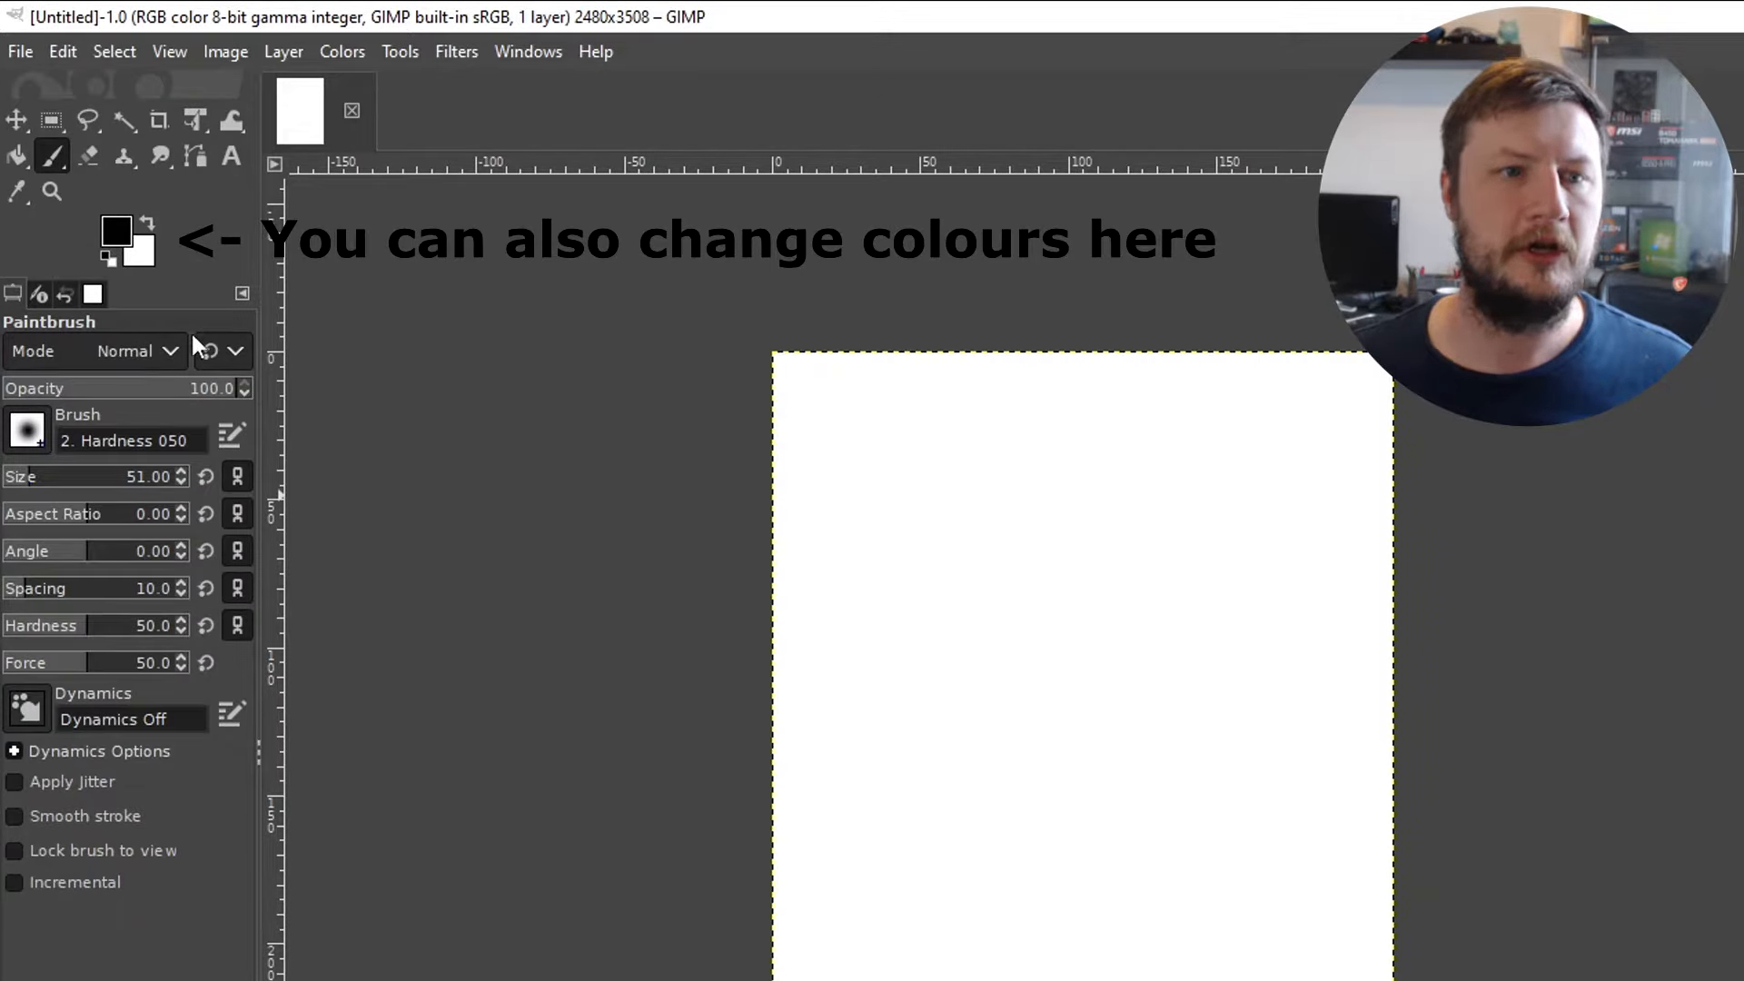
pyautogui.click(168, 350)
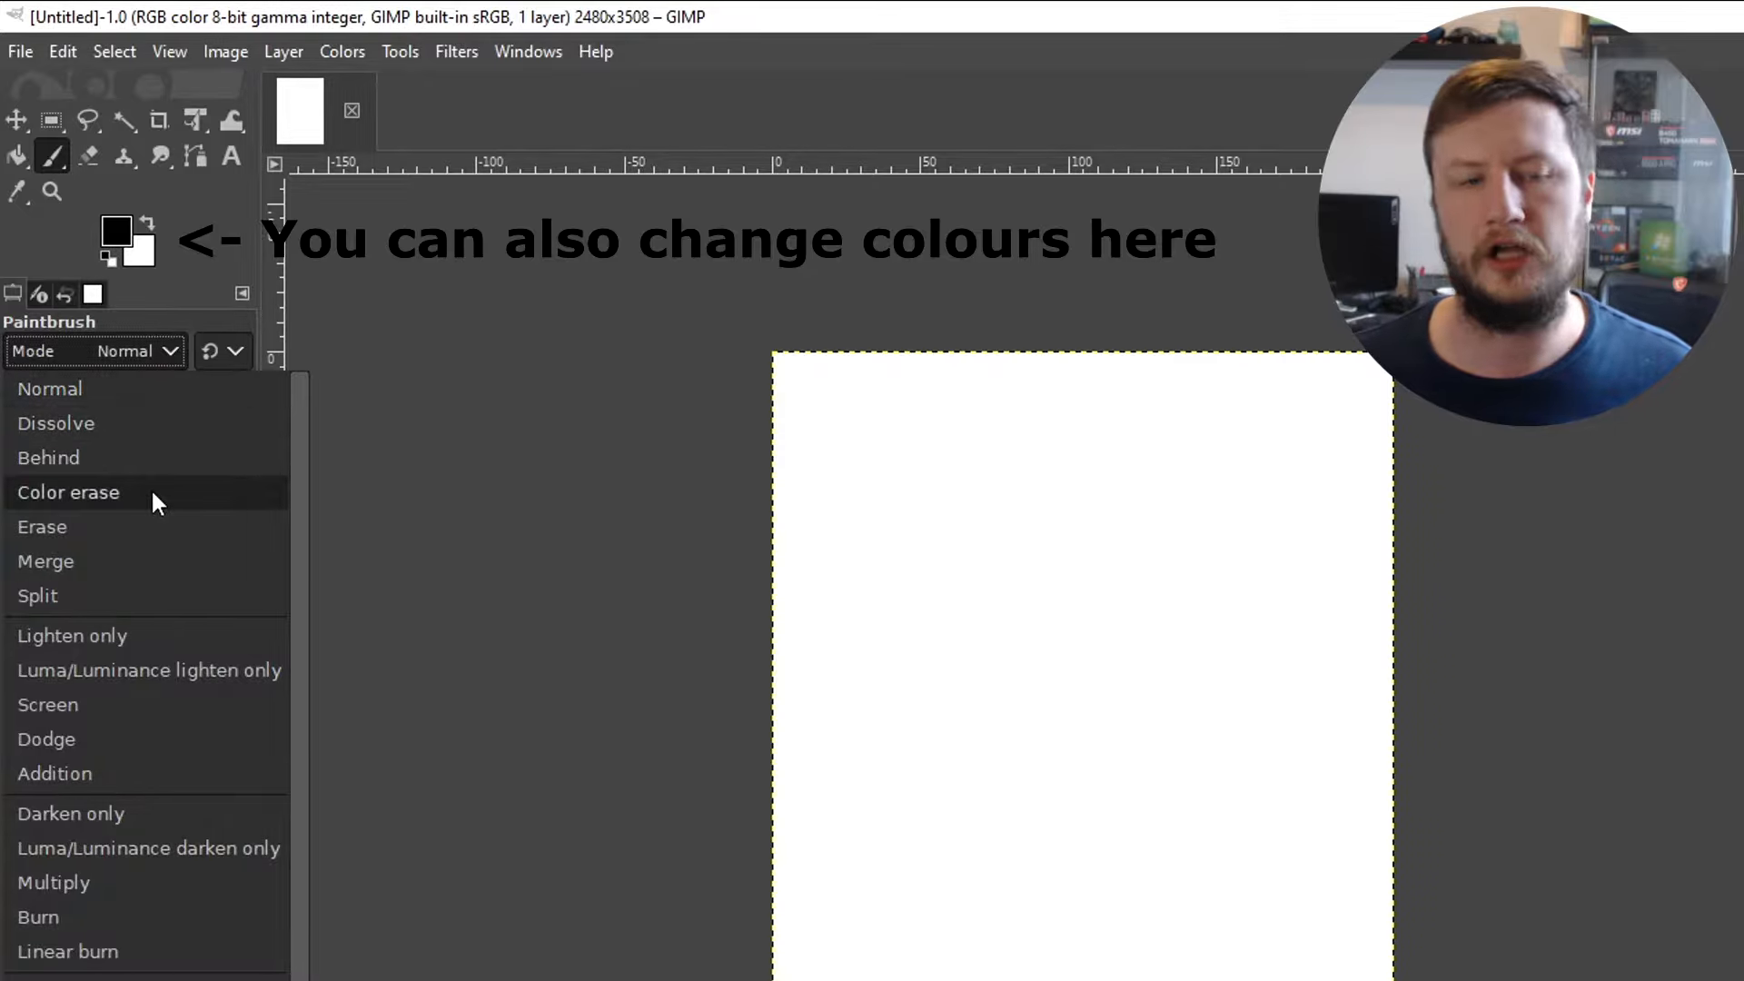
pyautogui.click(181, 388)
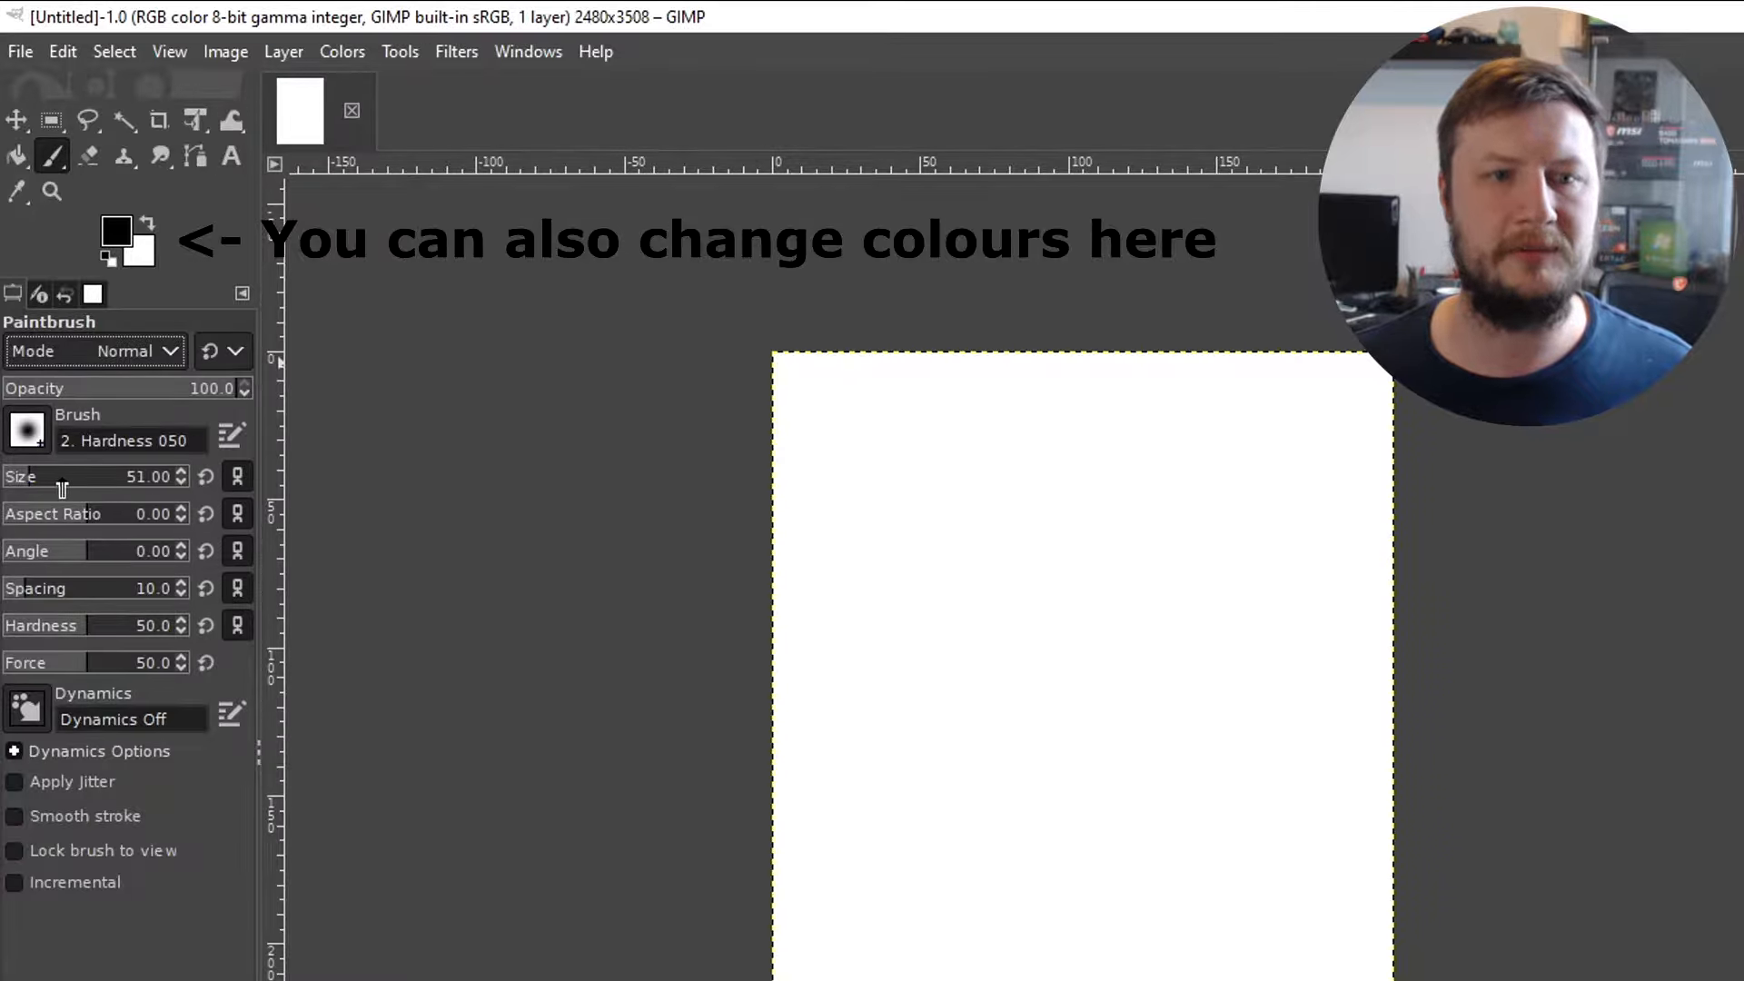
pyautogui.moveTo(993, 458)
pyautogui.mouseDown()
pyautogui.moveTo(997, 398)
pyautogui.moveTo(910, 445)
pyautogui.moveTo(997, 509)
pyautogui.moveTo(1058, 504)
pyautogui.mouseUp()
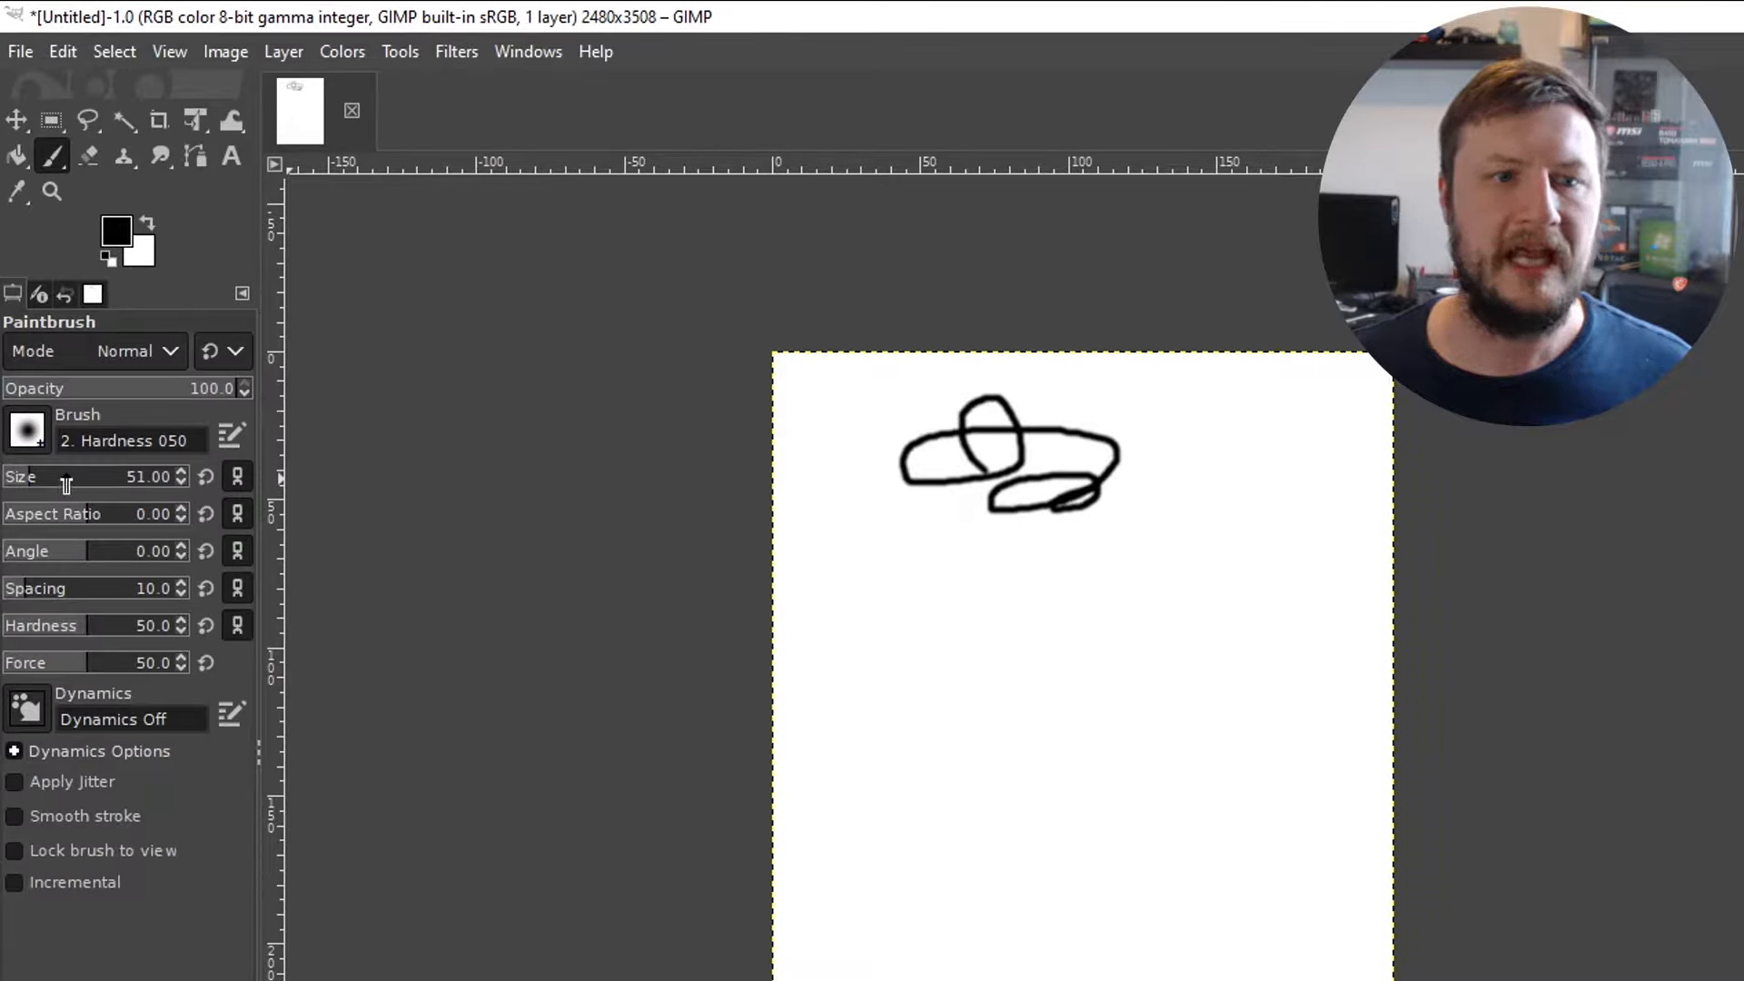
# Step: Set the brush size to 472 and paint a thick black ring mid-page and a solid oval at the page's left edge
pyautogui.moveTo(70, 491); pyautogui.dragTo(113, 480)
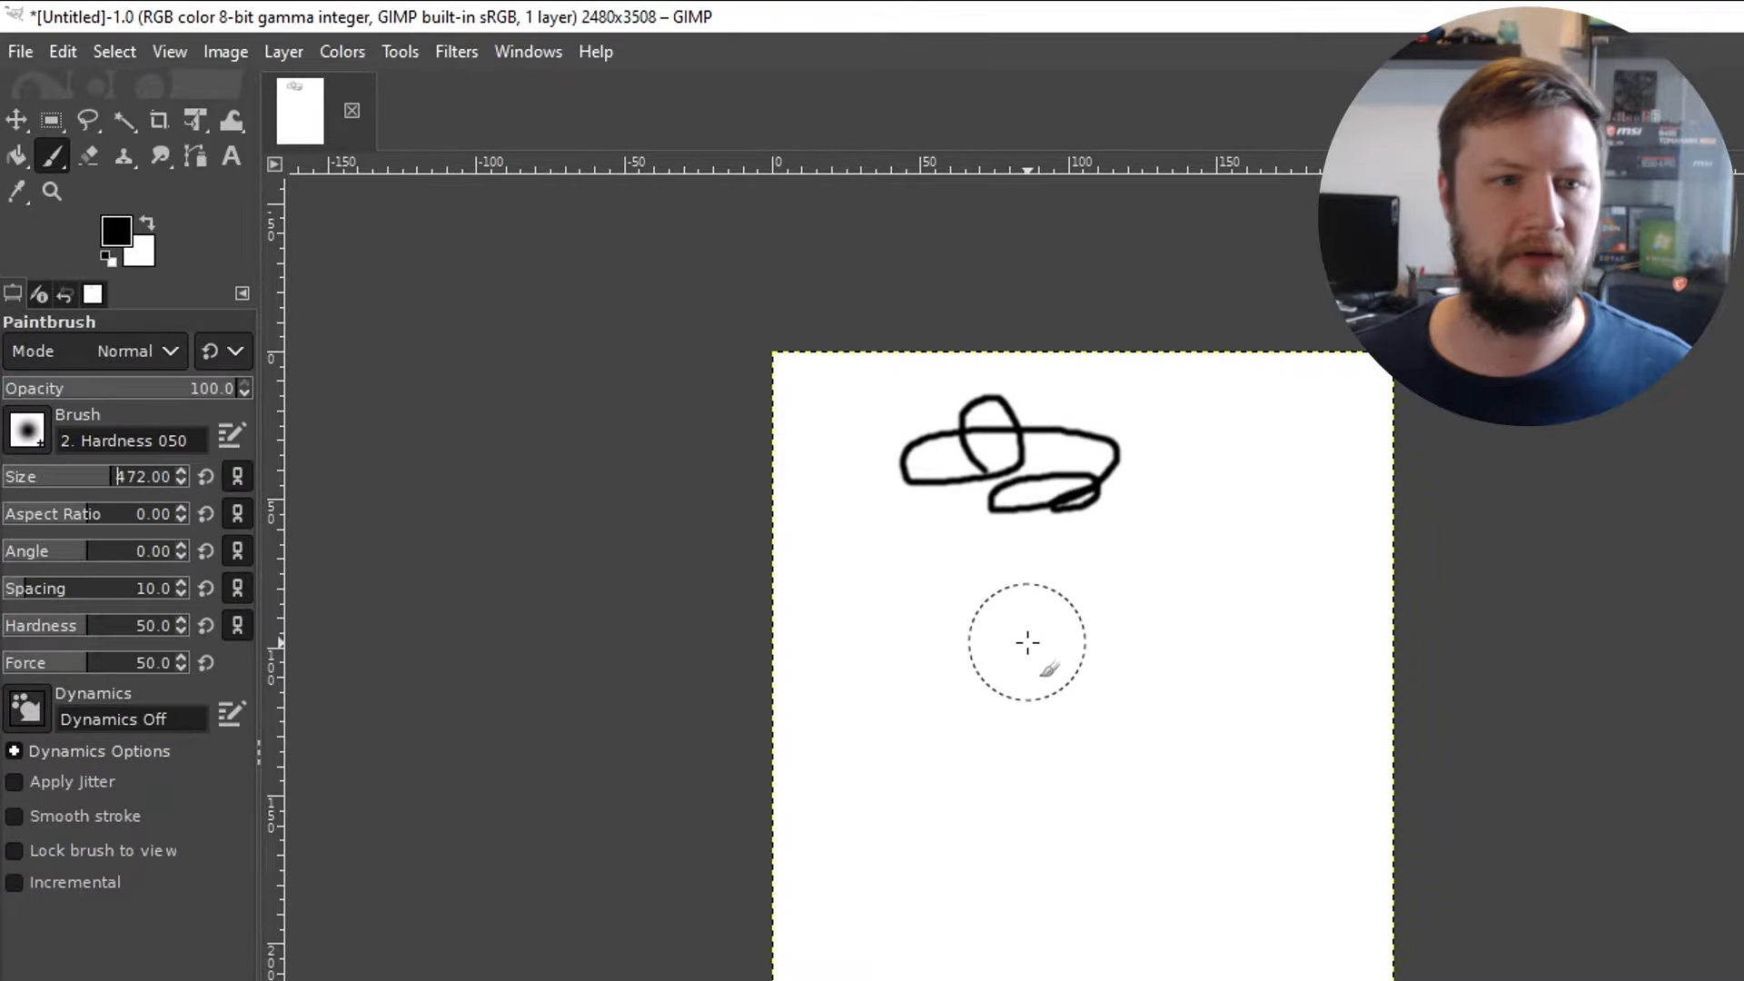
pyautogui.moveTo(1072, 661)
pyautogui.mouseDown()
pyautogui.moveTo(1147, 611)
pyautogui.moveTo(1186, 633)
pyautogui.moveTo(1200, 740)
pyautogui.moveTo(1149, 786)
pyautogui.moveTo(1086, 794)
pyautogui.moveTo(1016, 728)
pyautogui.moveTo(1018, 646)
pyautogui.moveTo(1081, 615)
pyautogui.moveTo(1085, 690)
pyautogui.moveTo(1018, 667)
pyautogui.mouseUp()
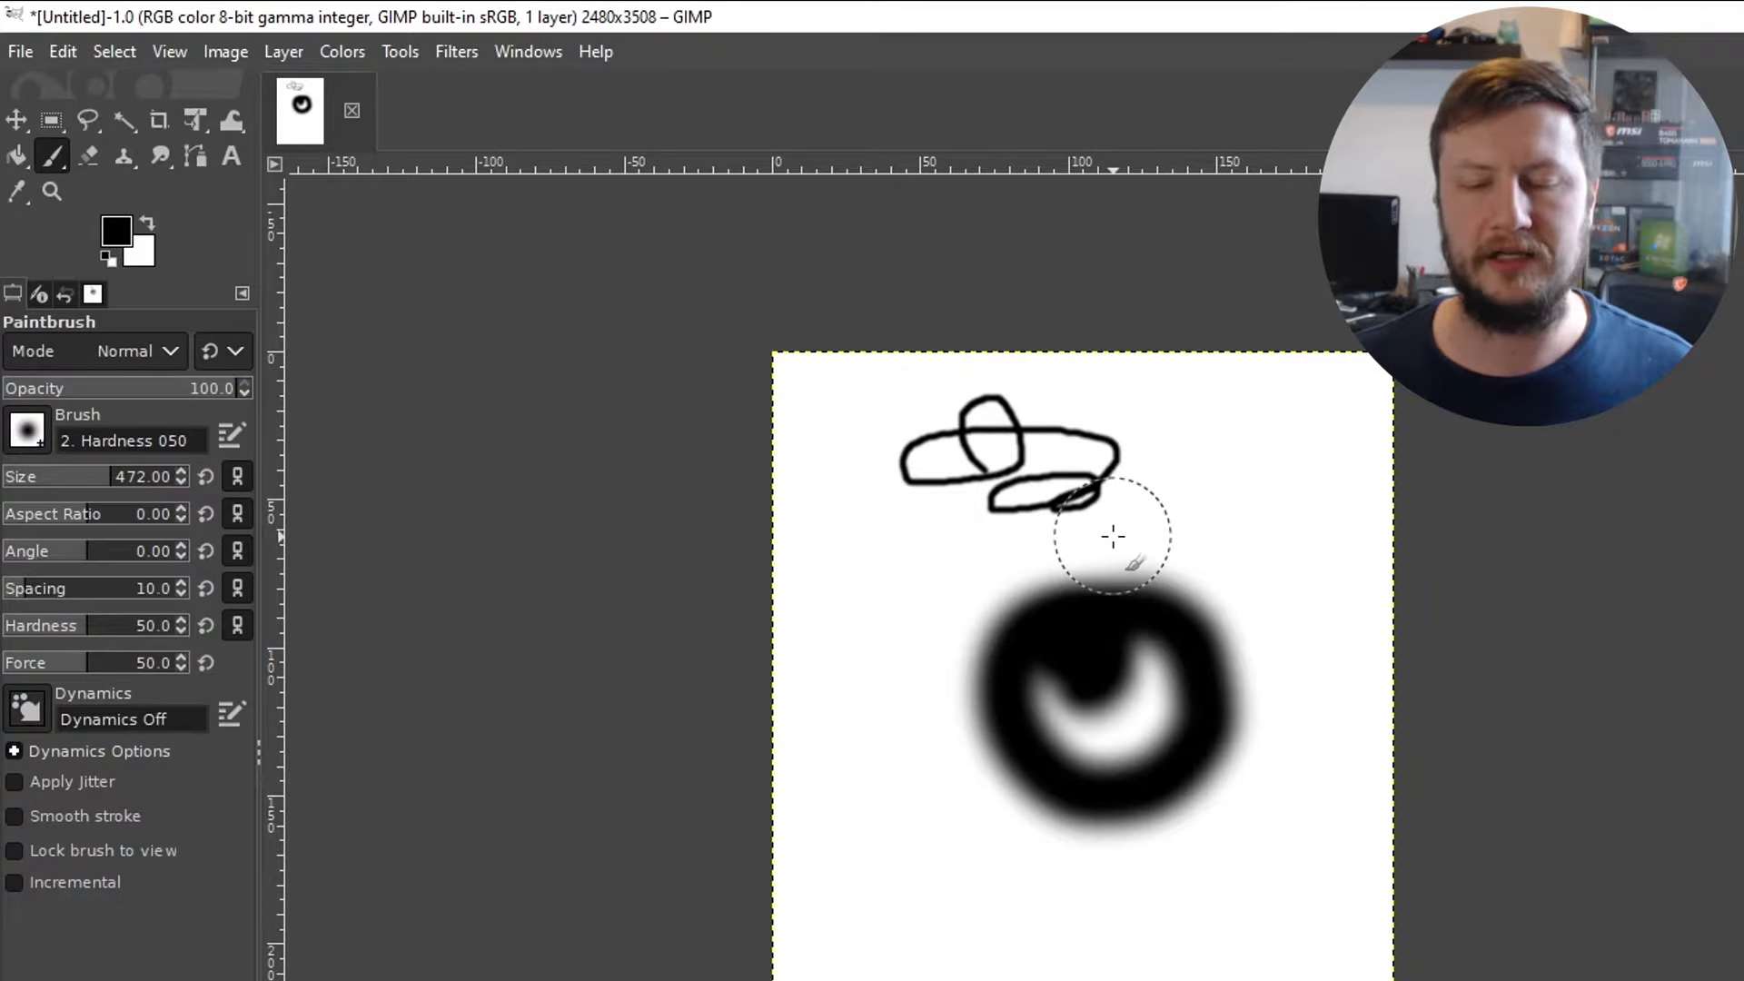
pyautogui.moveTo(840, 552)
pyautogui.mouseDown()
pyautogui.moveTo(861, 516)
pyautogui.moveTo(804, 570)
pyautogui.mouseUp()
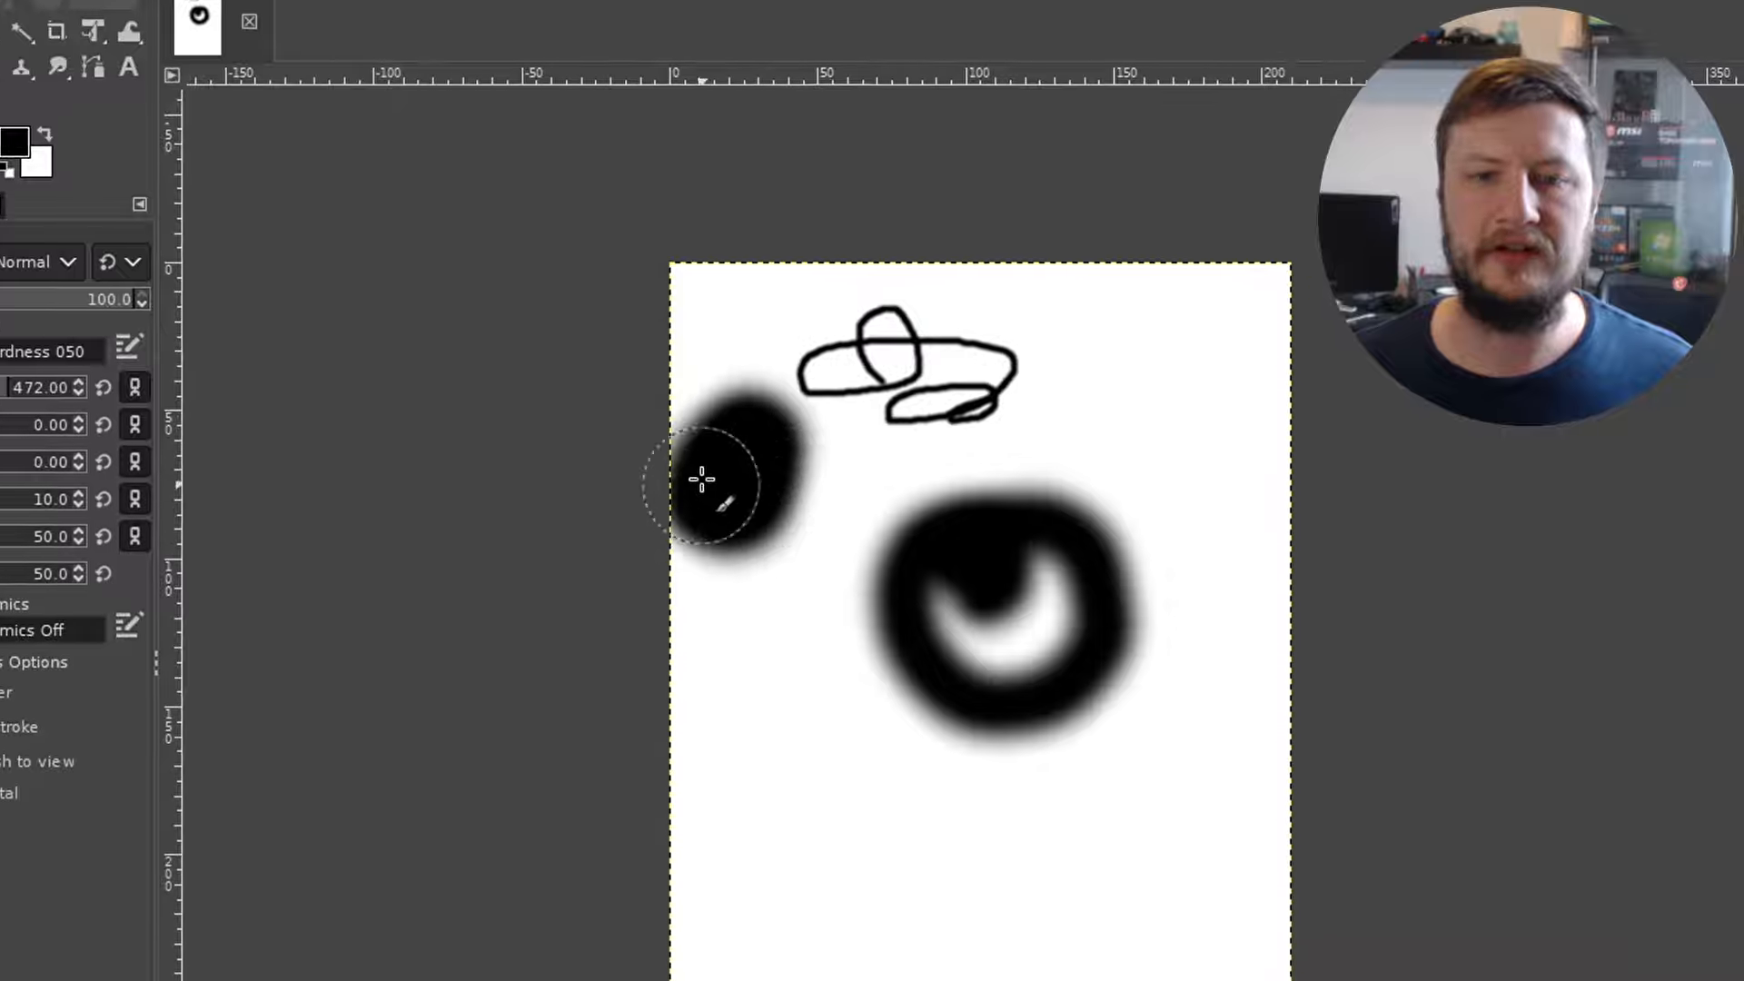
pyautogui.moveTo(701, 479)
pyautogui.mouseDown()
pyautogui.moveTo(709, 575)
pyautogui.moveTo(702, 519)
pyautogui.moveTo(740, 430)
pyautogui.mouseUp()
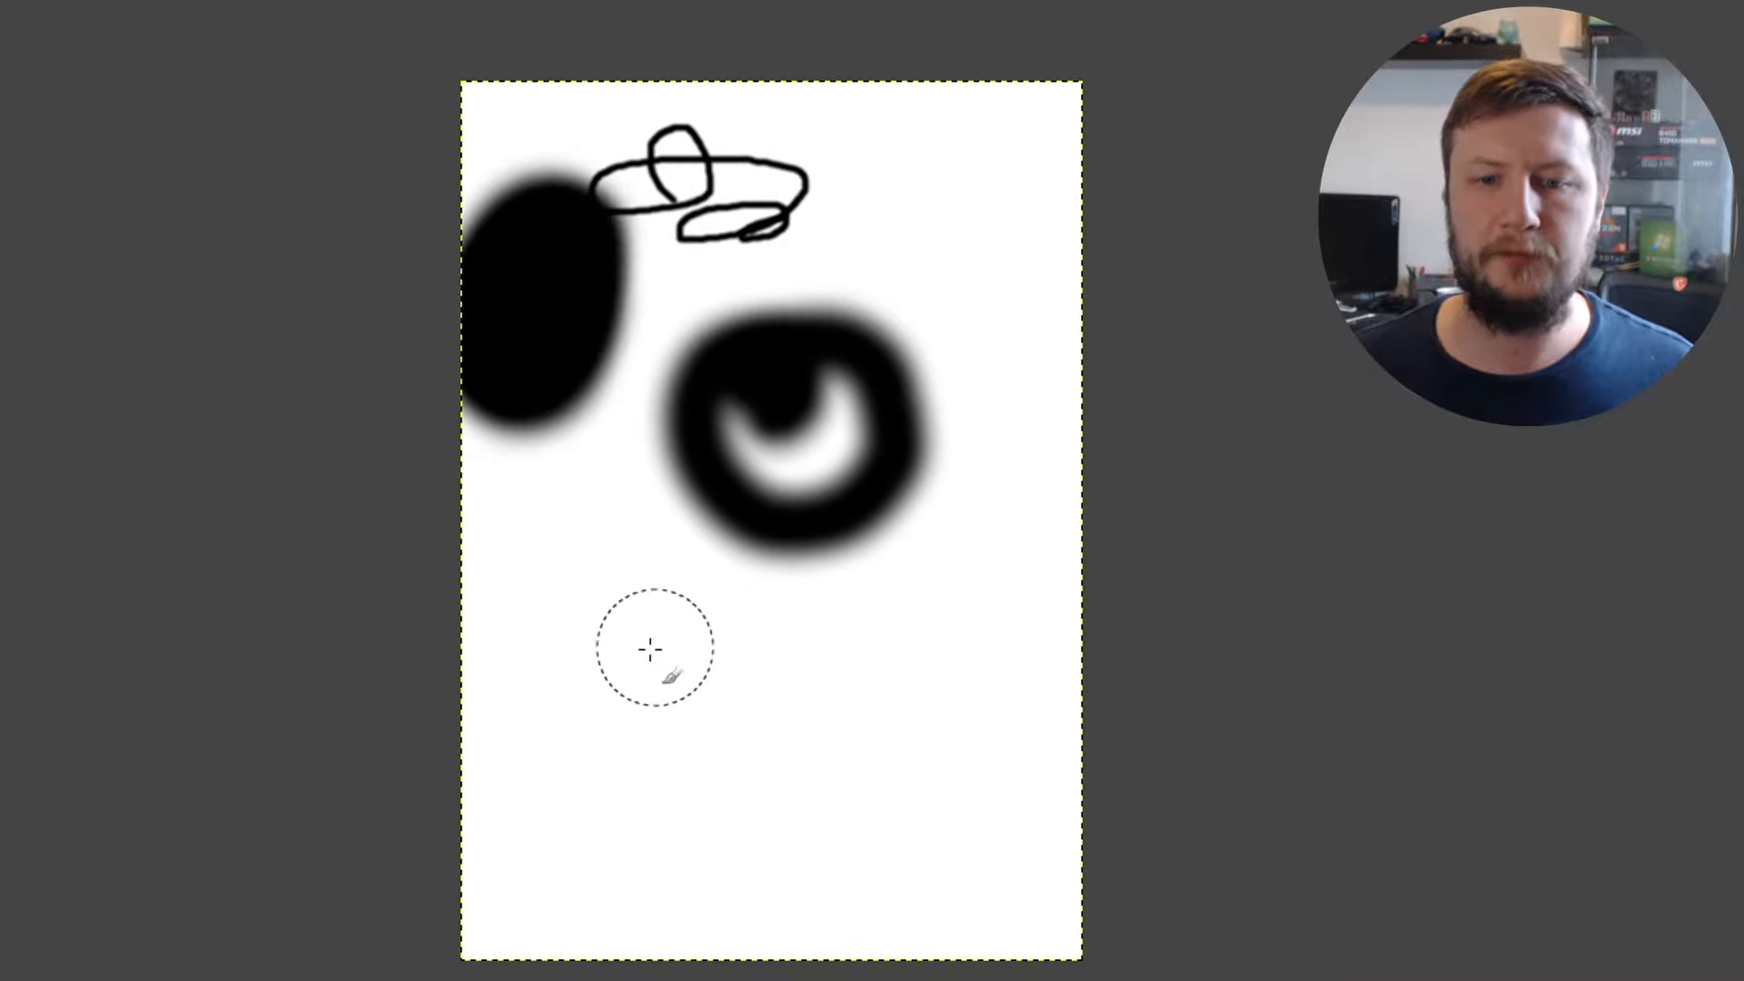
pyautogui.rightClick(608, 565)
pyautogui.click(773, 572)
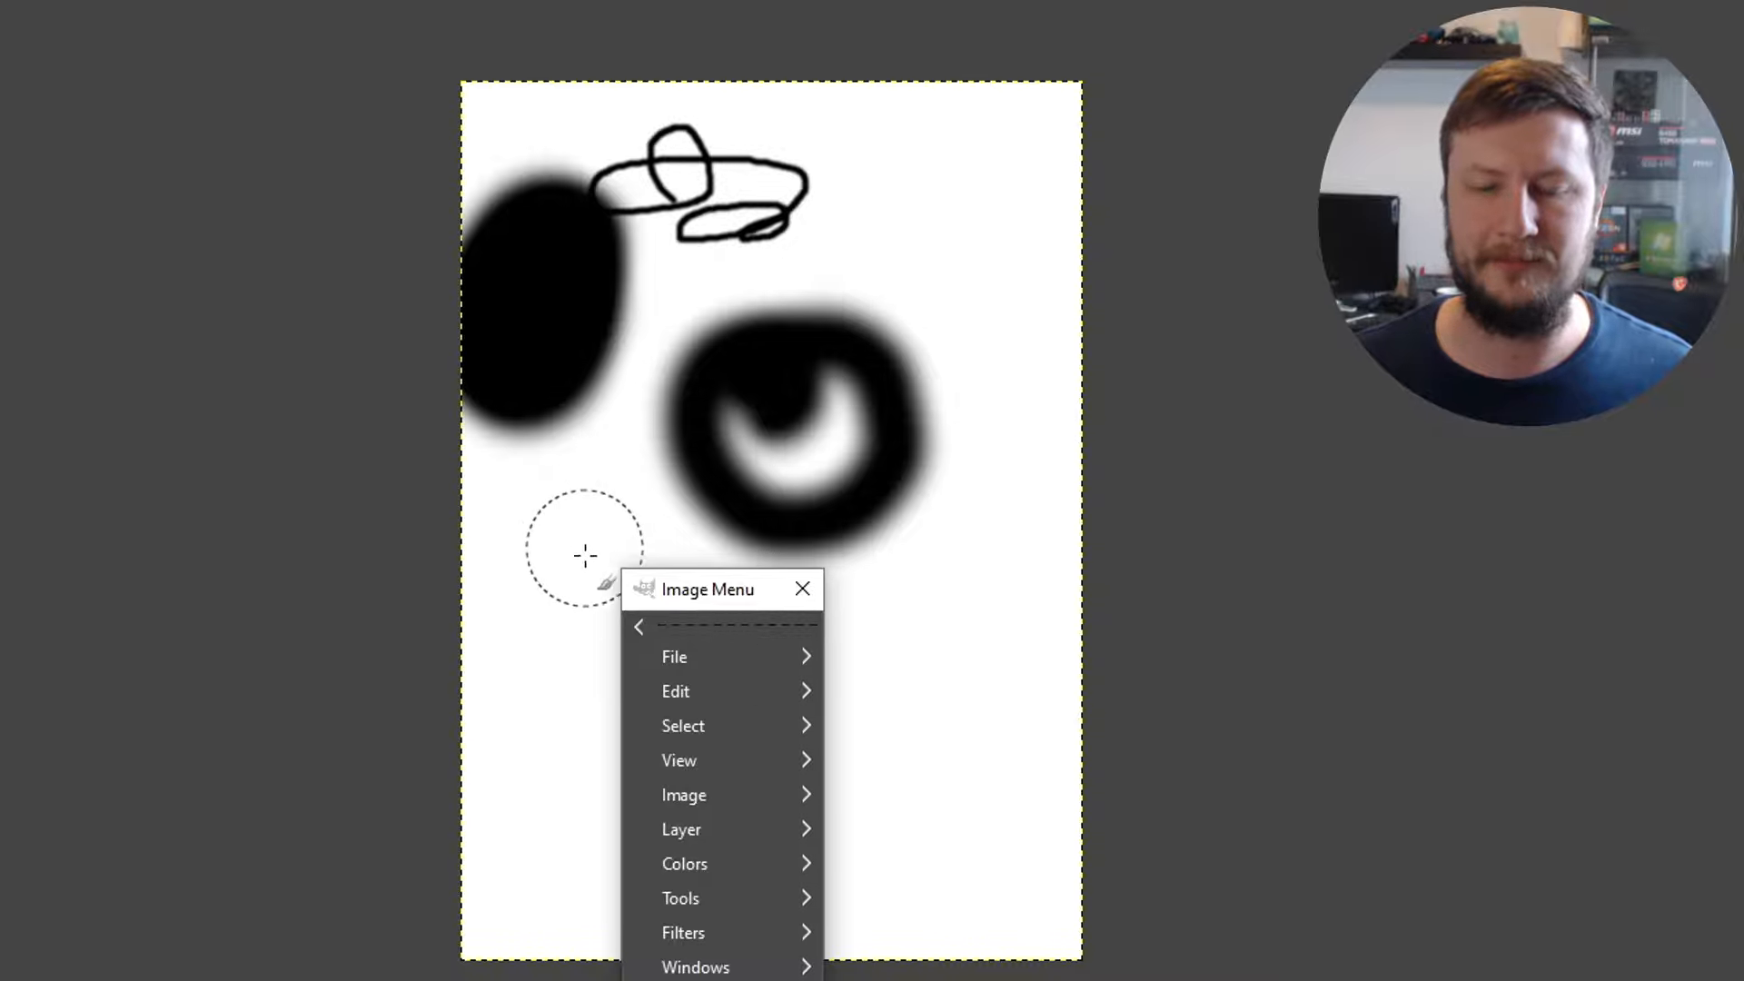
pyautogui.rightClick(563, 530)
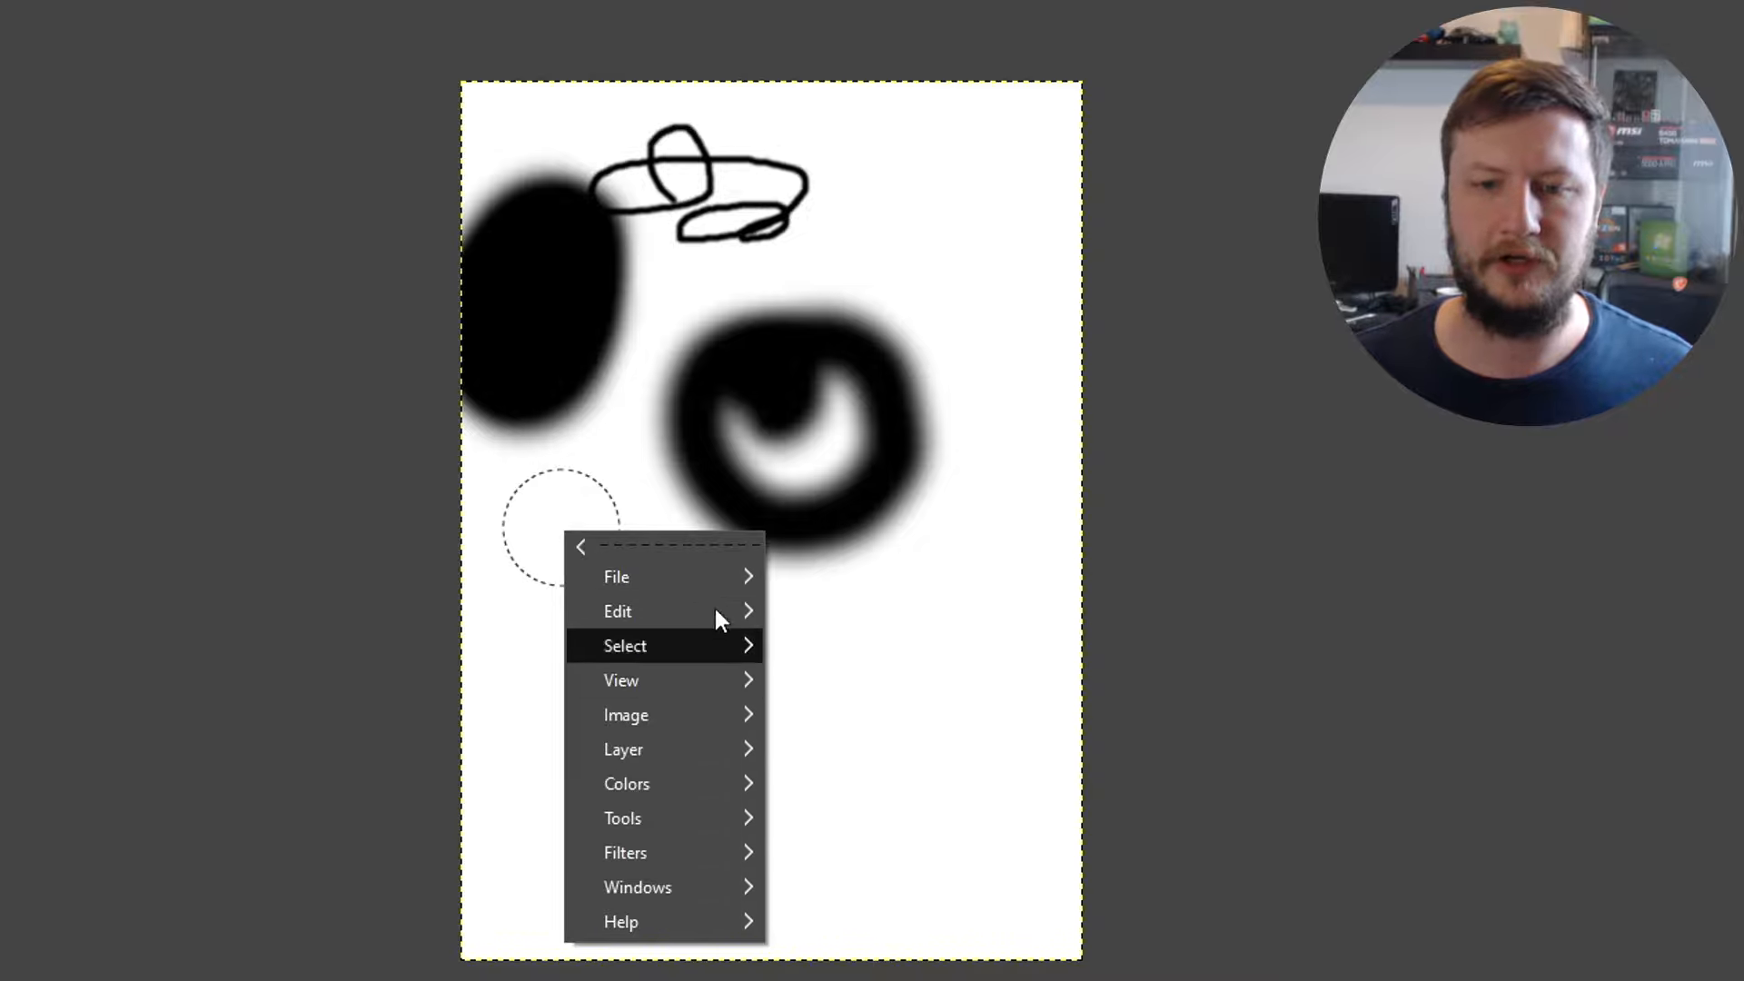
pyautogui.moveTo(705, 577)
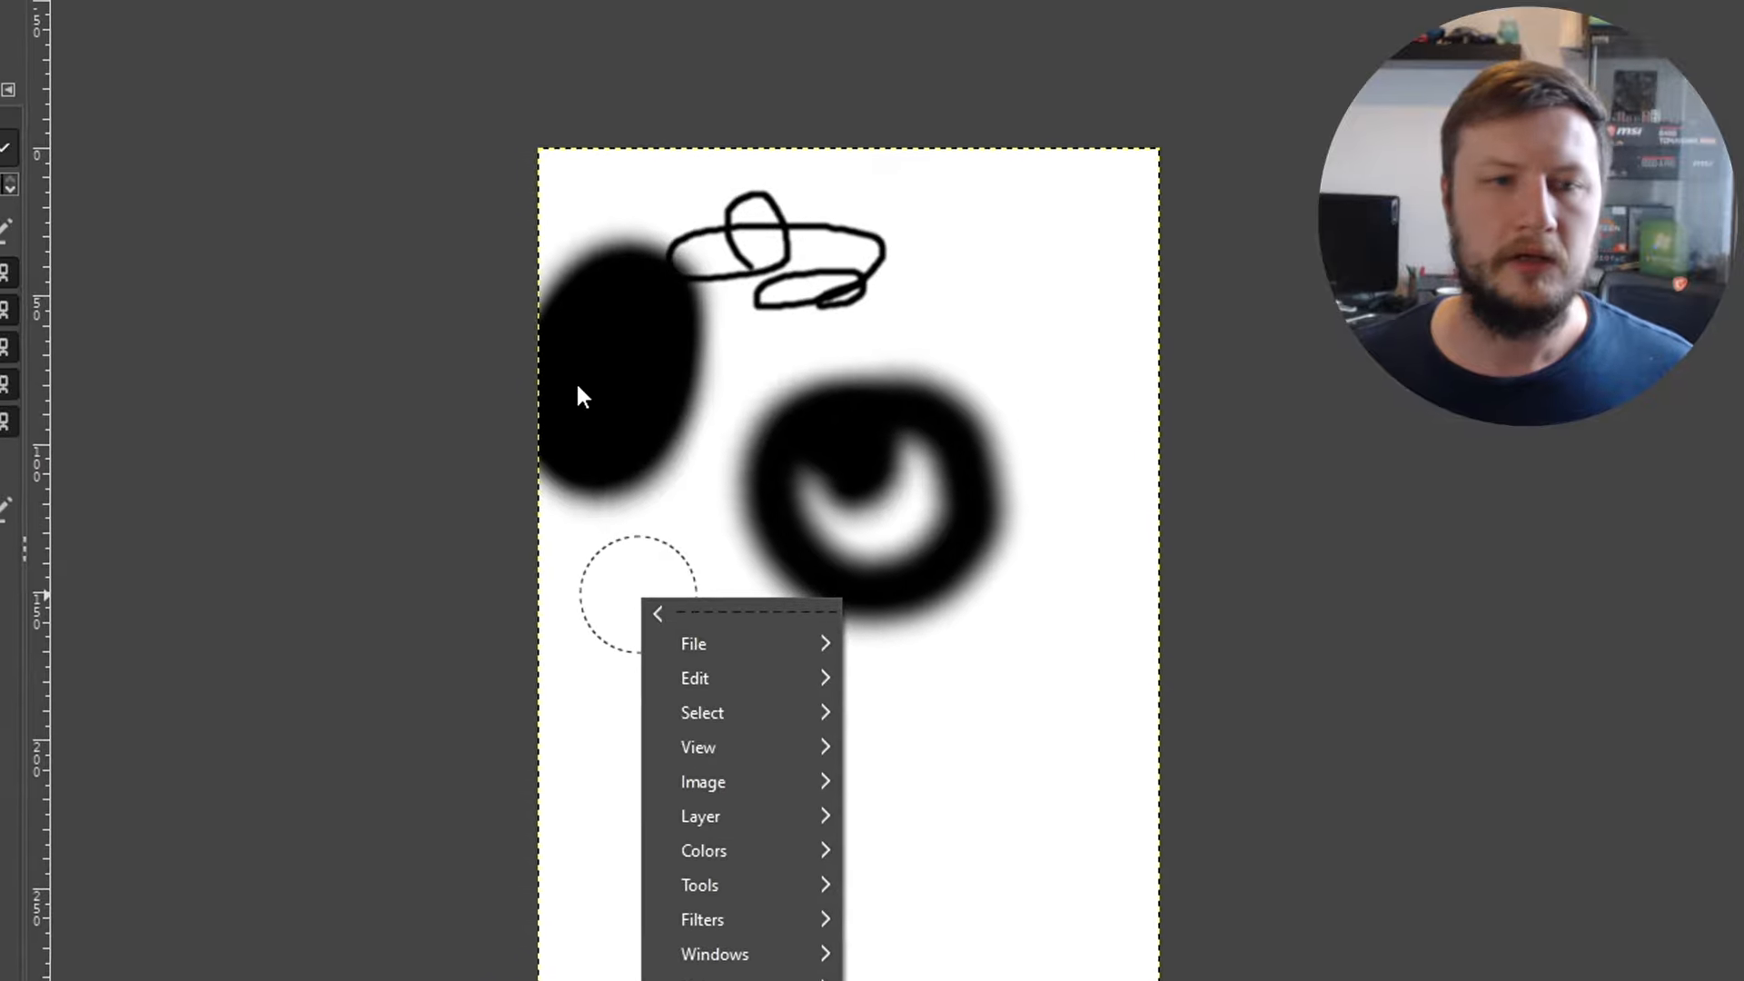
pyautogui.click(499, 312)
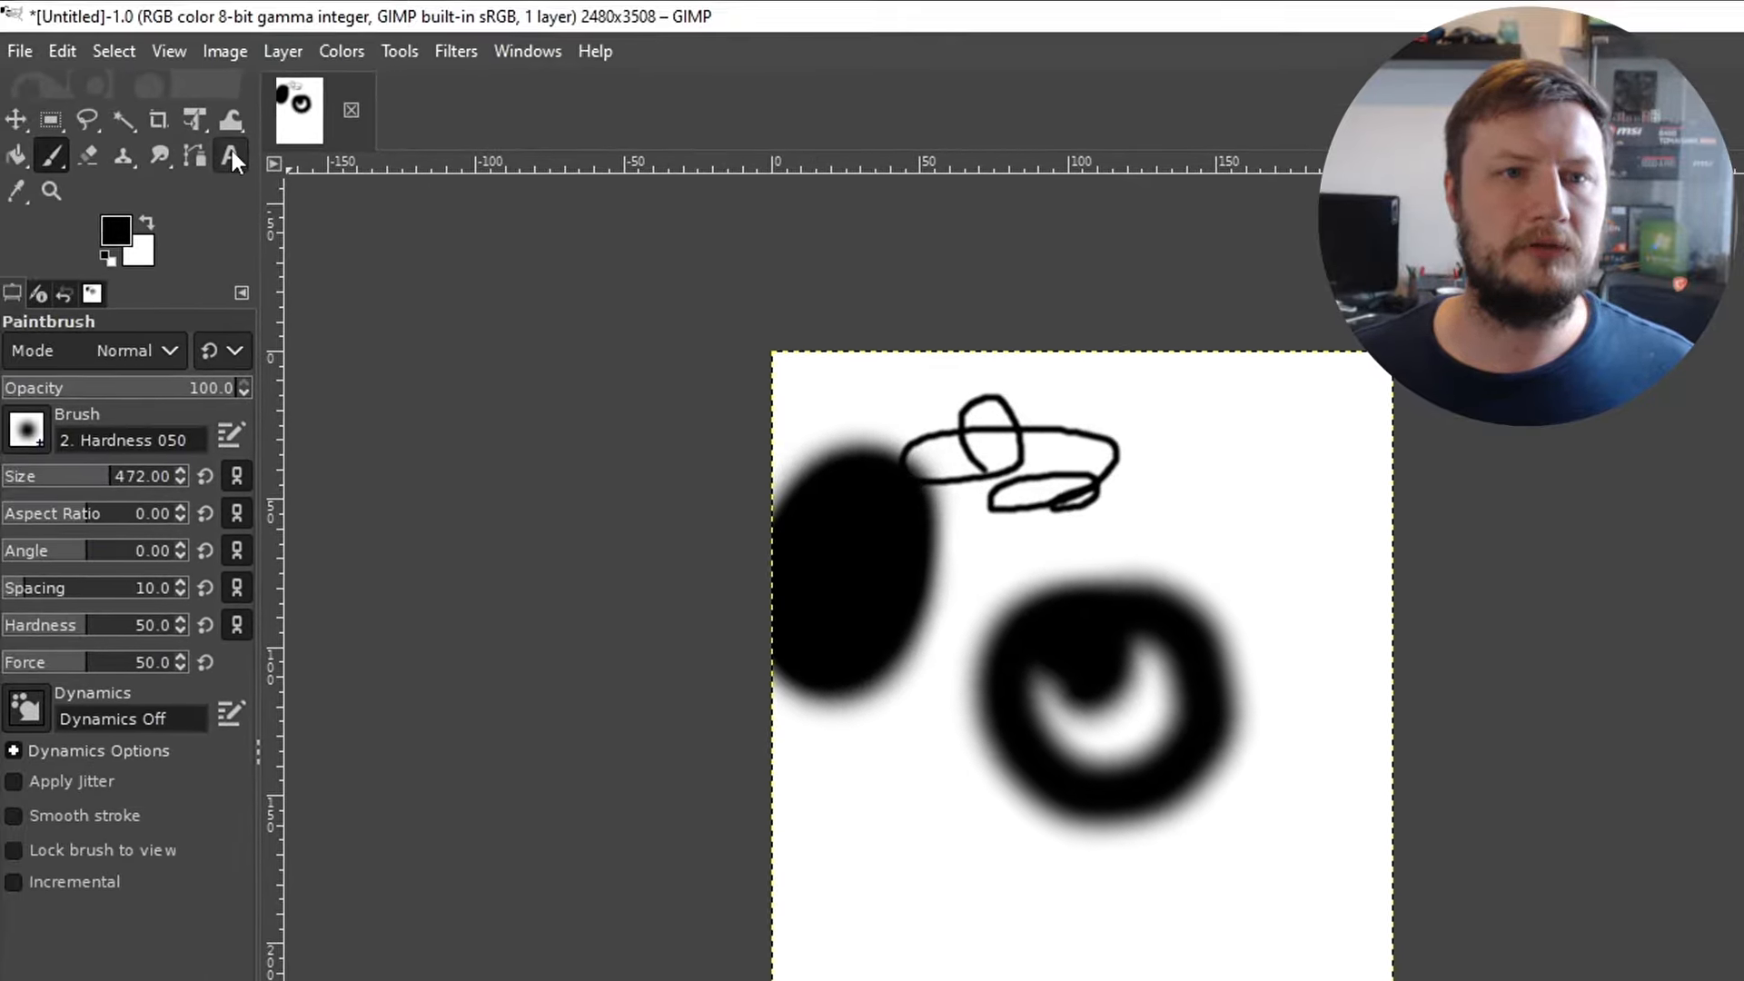
# Step: Add the text "computersluggish.com" in the blank area below the painted shapes using the Text tool
pyautogui.click(115, 55)
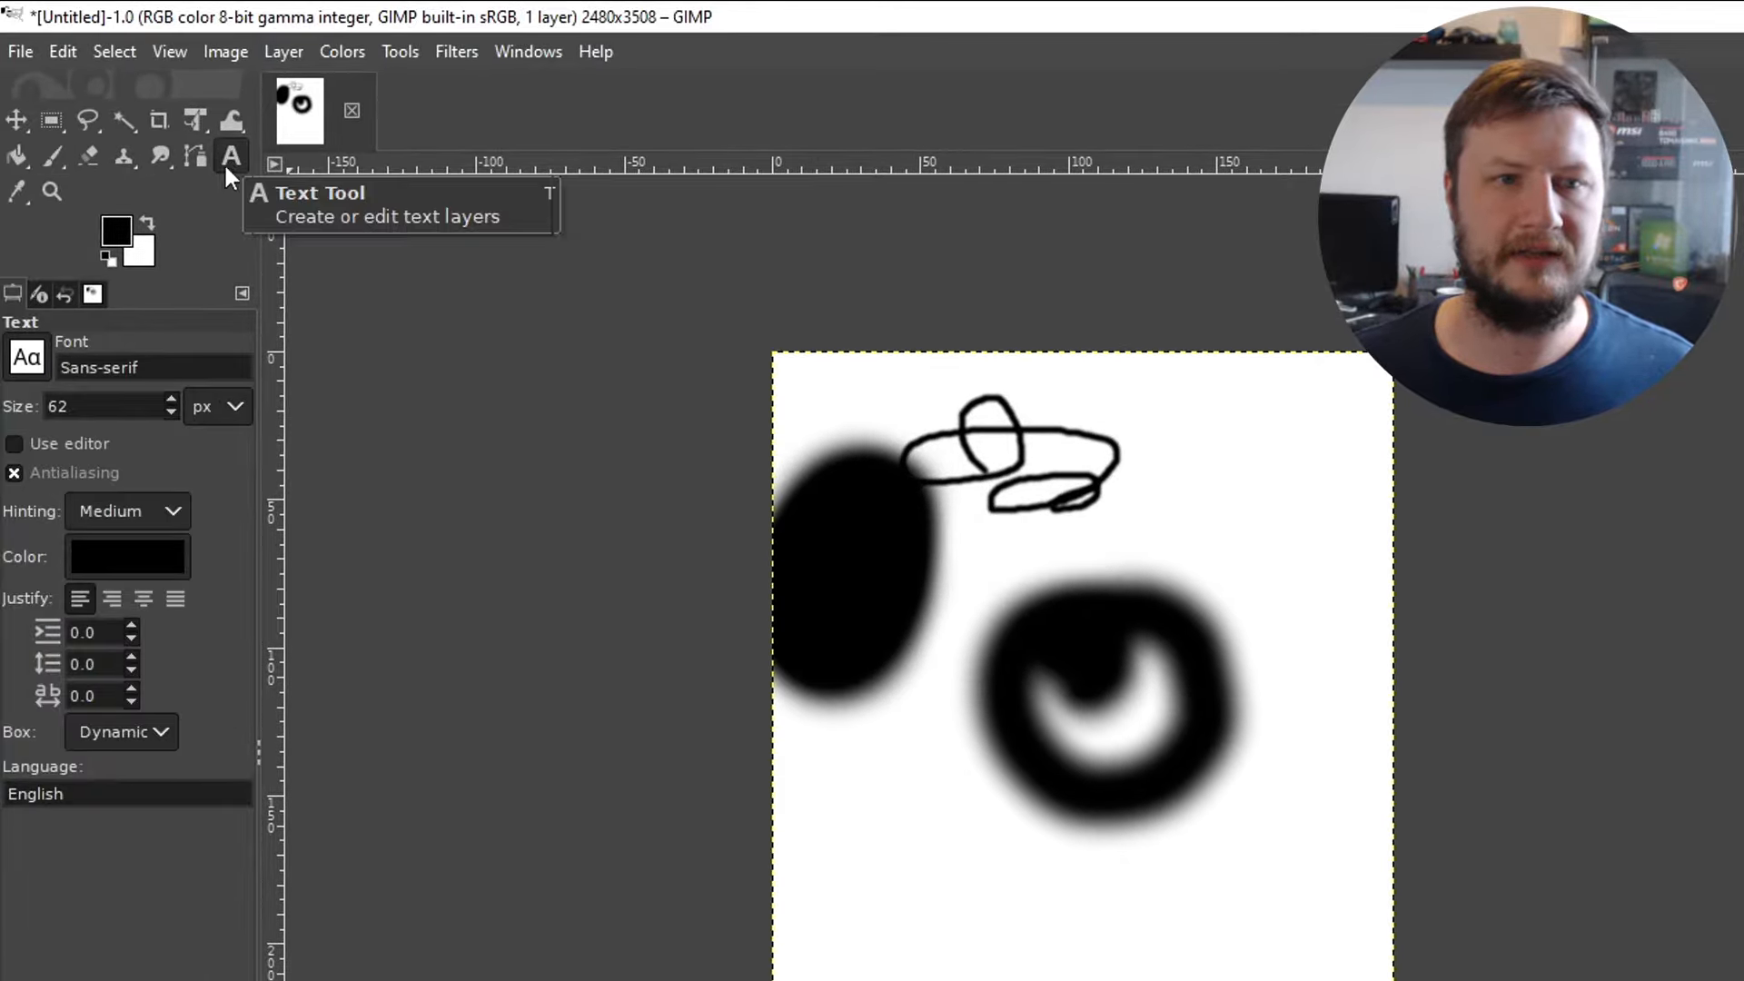
pyautogui.click(833, 919)
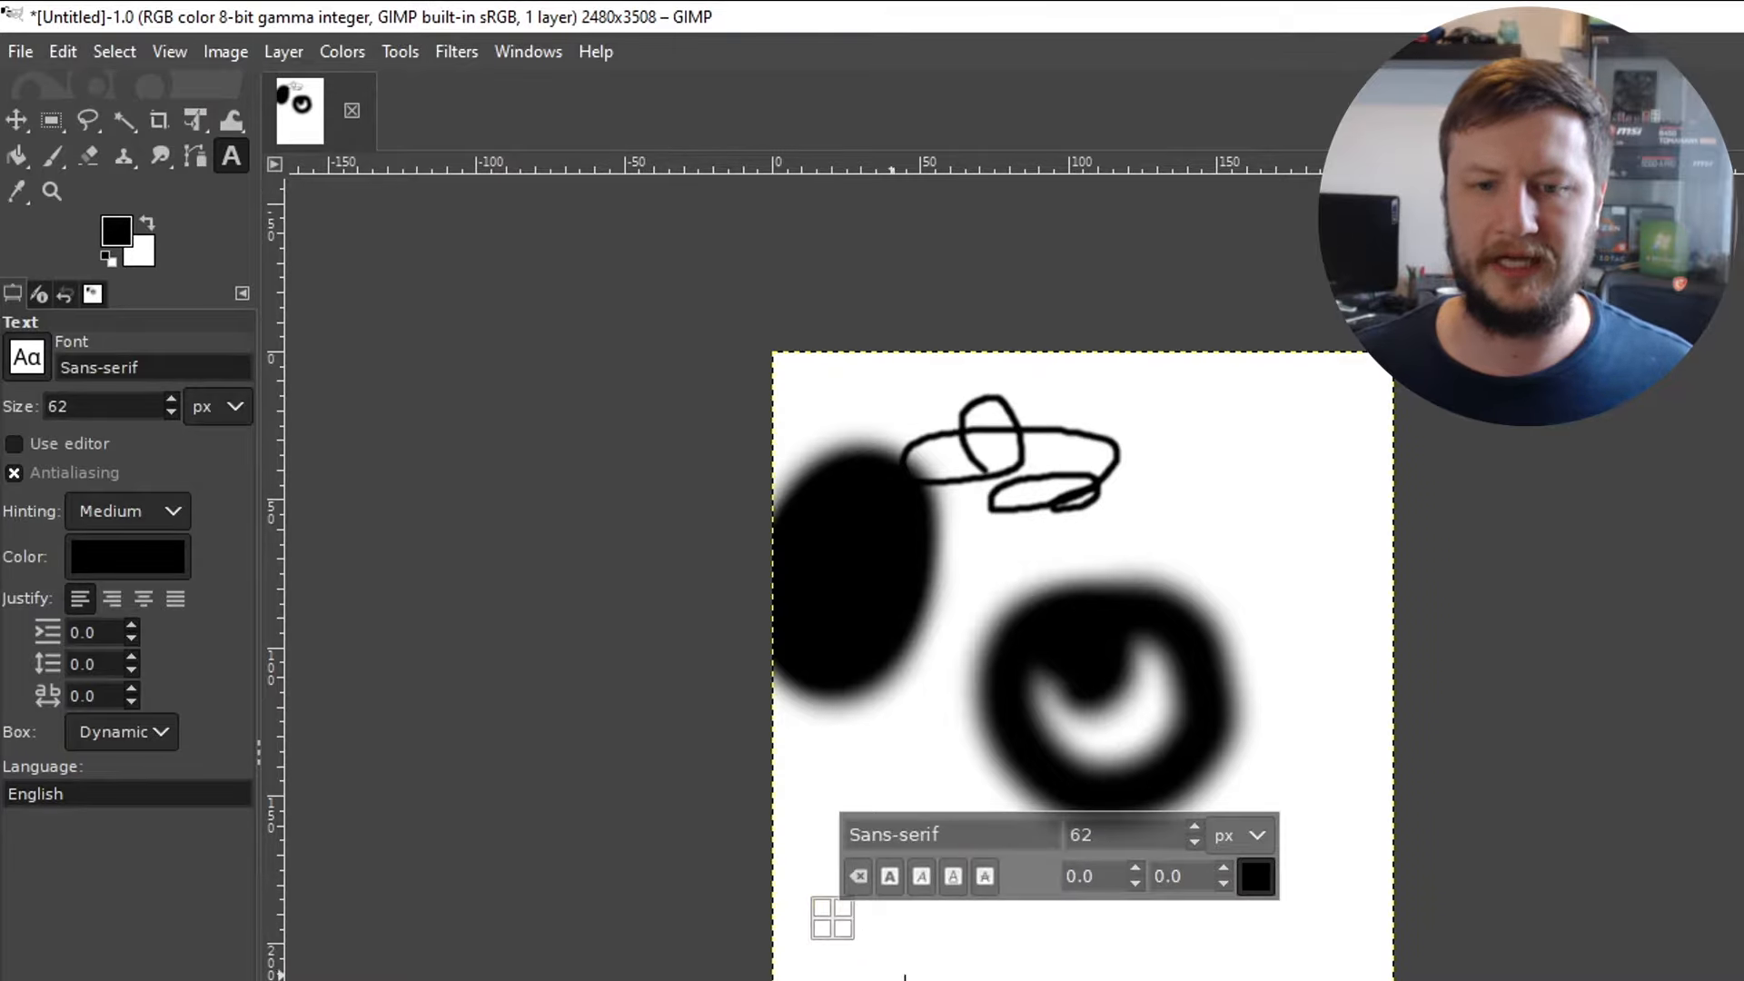
pyautogui.scroll(3, 942, 974)
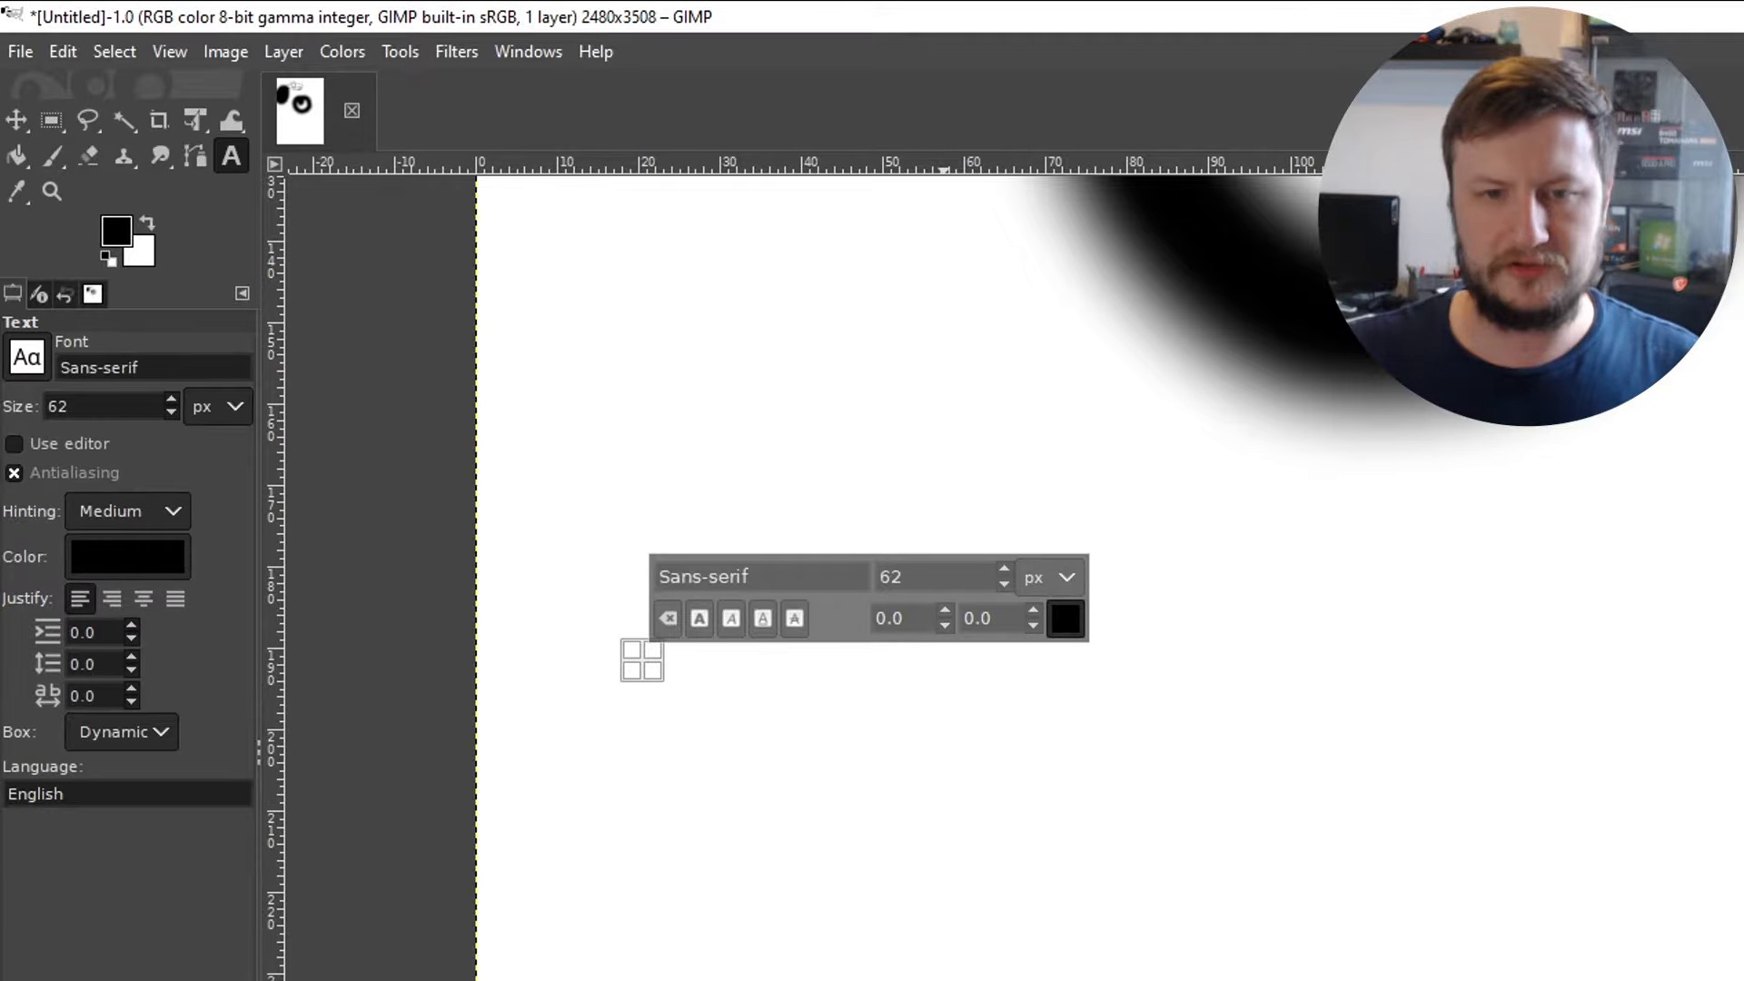
pyautogui.write('computersl')
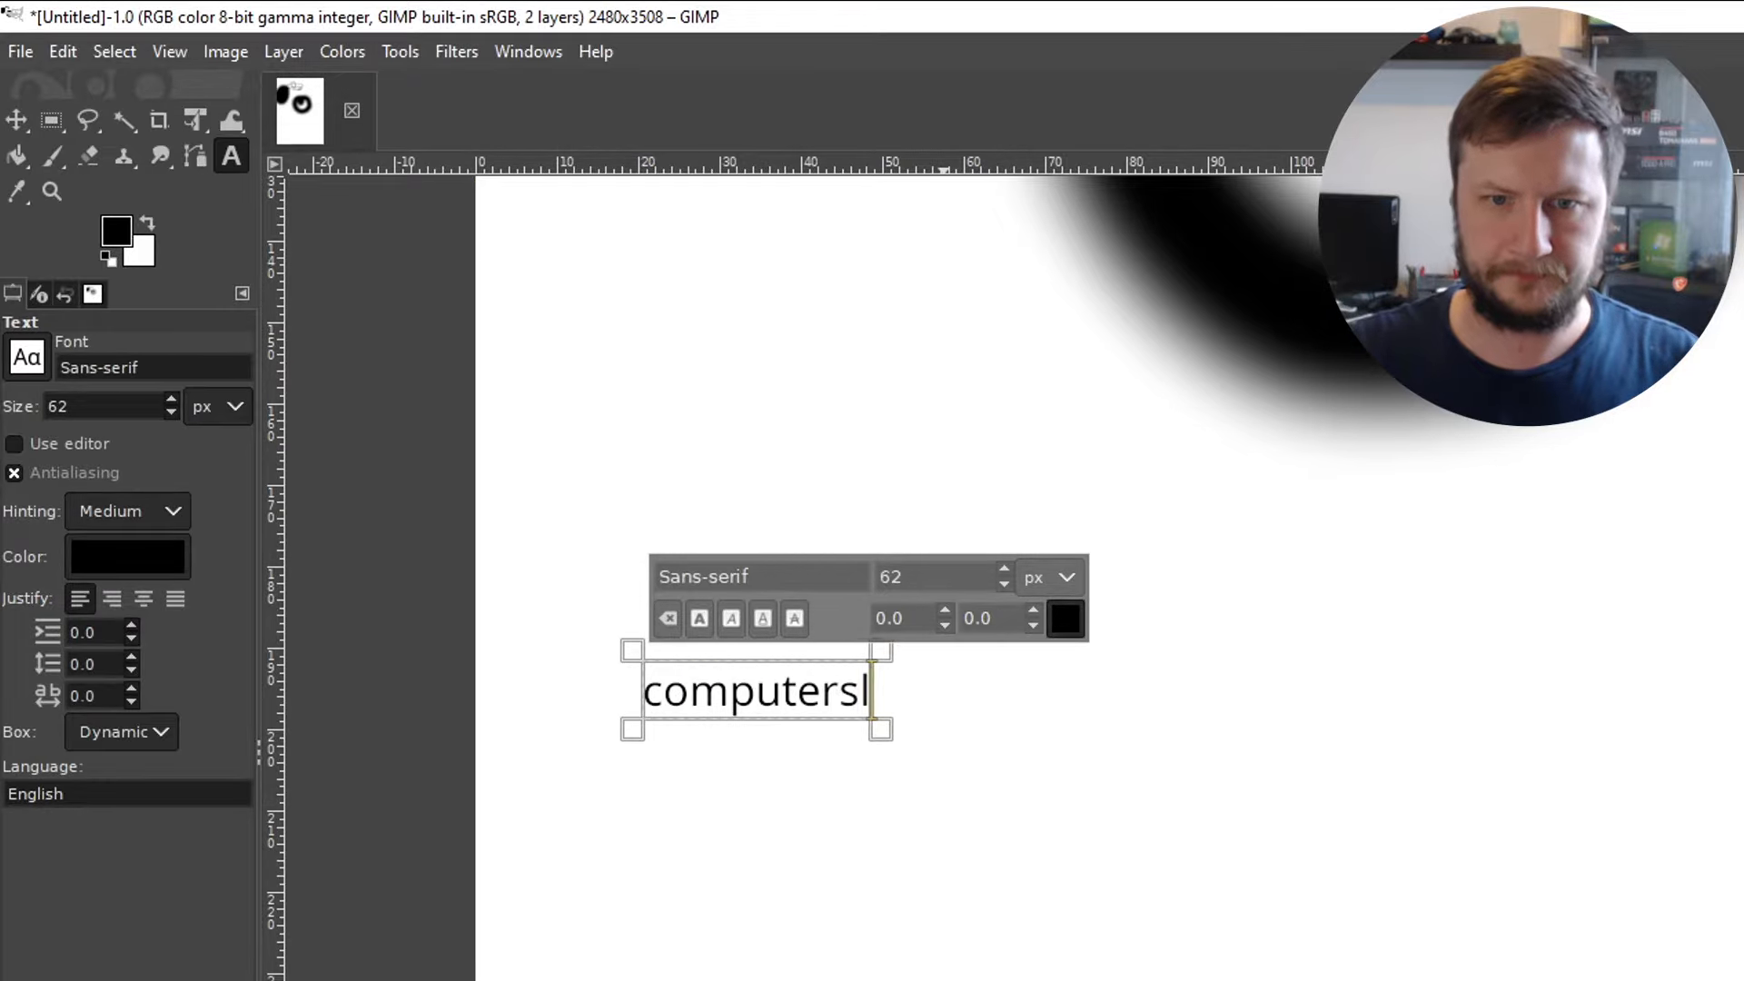
pyautogui.write('uggish.com')
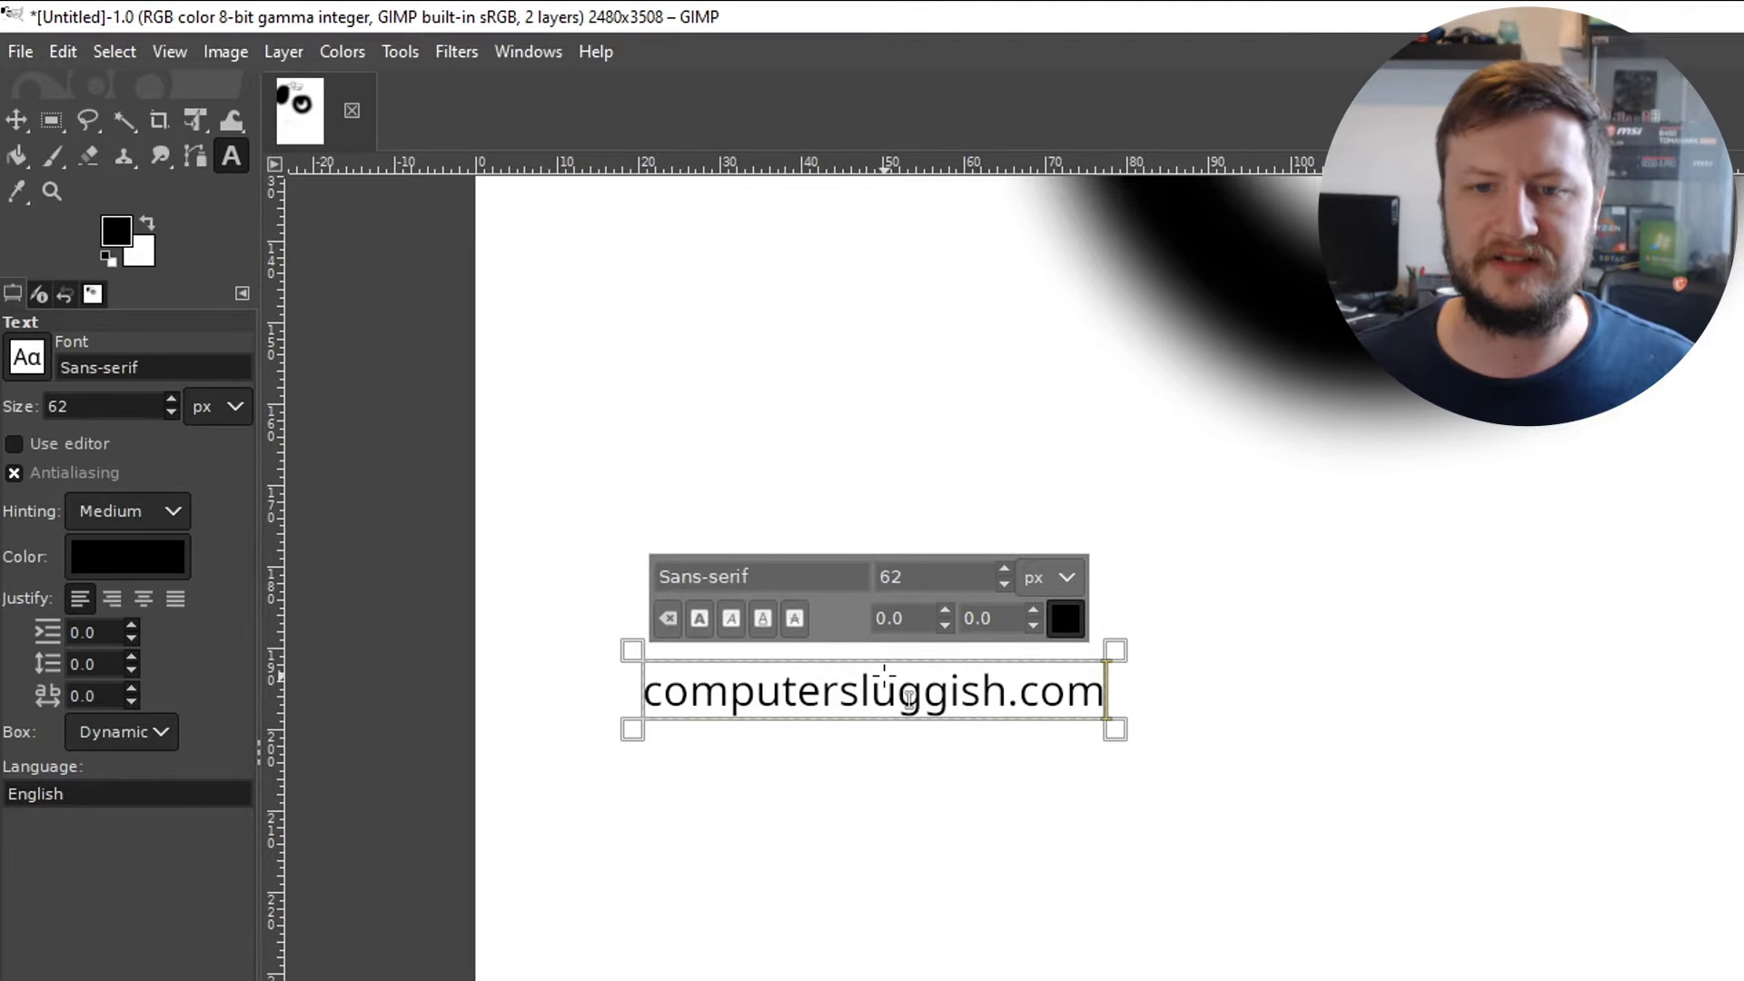
# Step: Select the whole "computersluggish.com" text and set its size to 149 px
pyautogui.click(904, 577)
pyautogui.click(1006, 569)
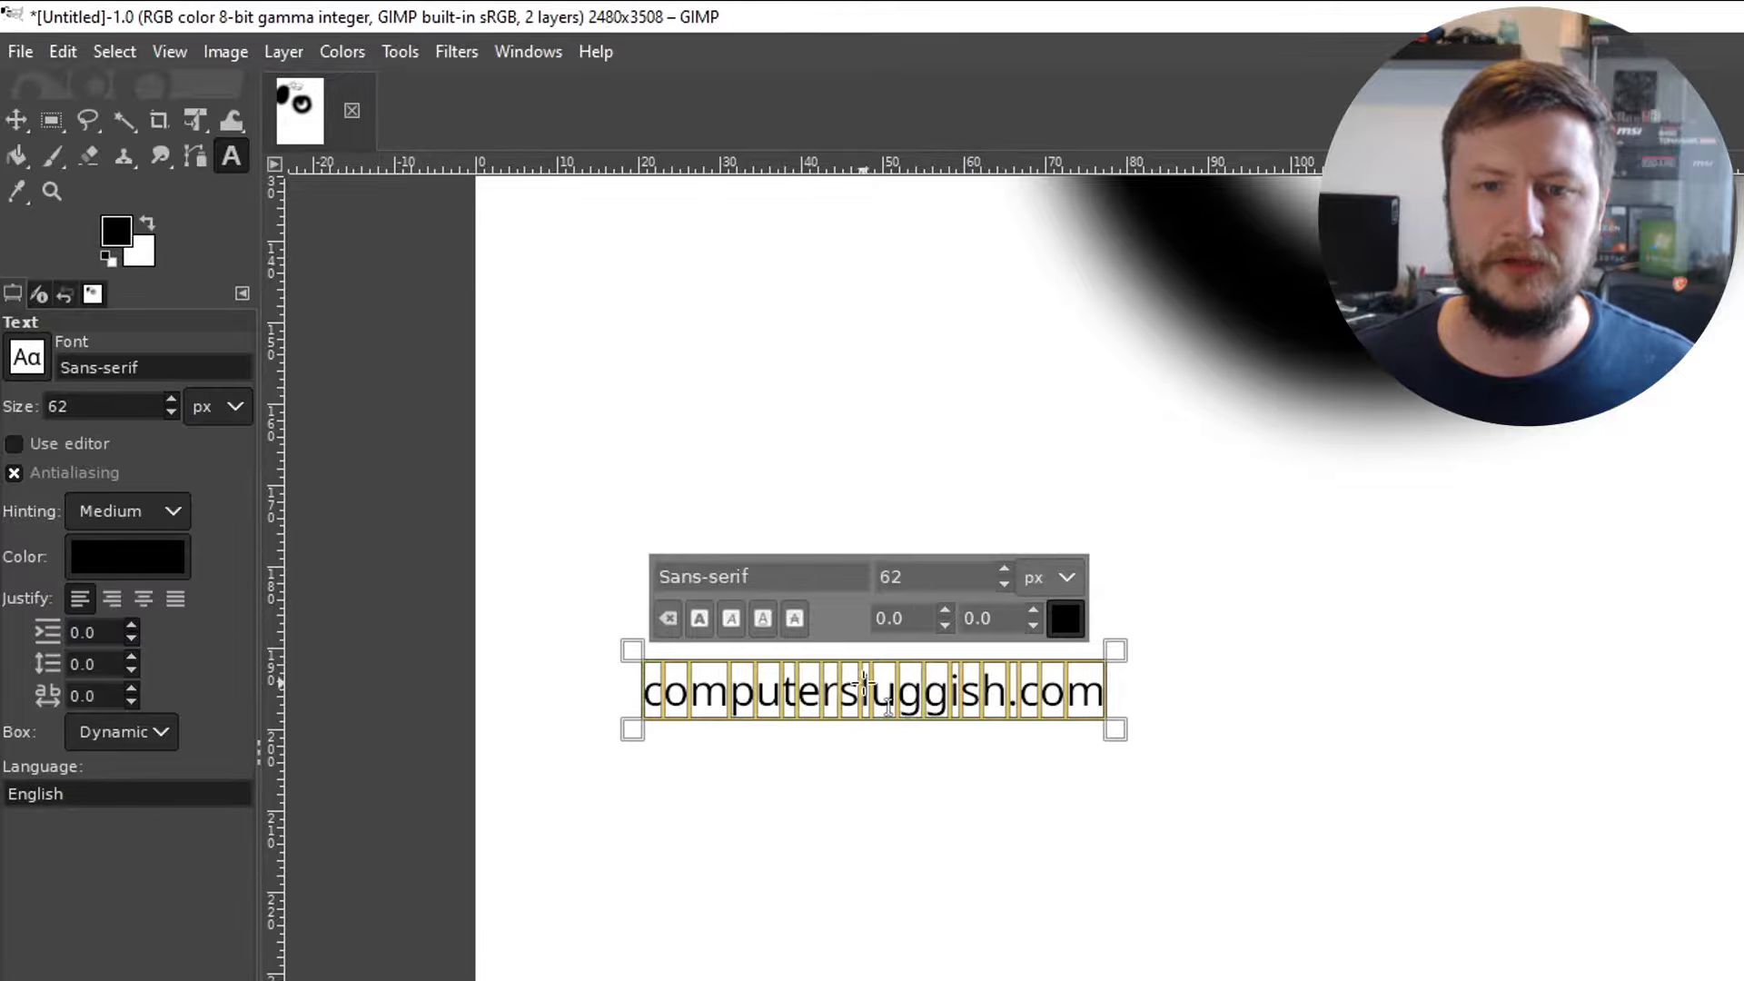
pyautogui.click(1010, 568)
pyautogui.click(1009, 568)
pyautogui.click(1010, 568)
pyautogui.click(1010, 569)
# Step: Set the "computersluggish.com" text's font to Arial and make it bold and italic
pyautogui.click(809, 588)
pyautogui.moveTo(809, 588); pyautogui.dragTo(667, 572)
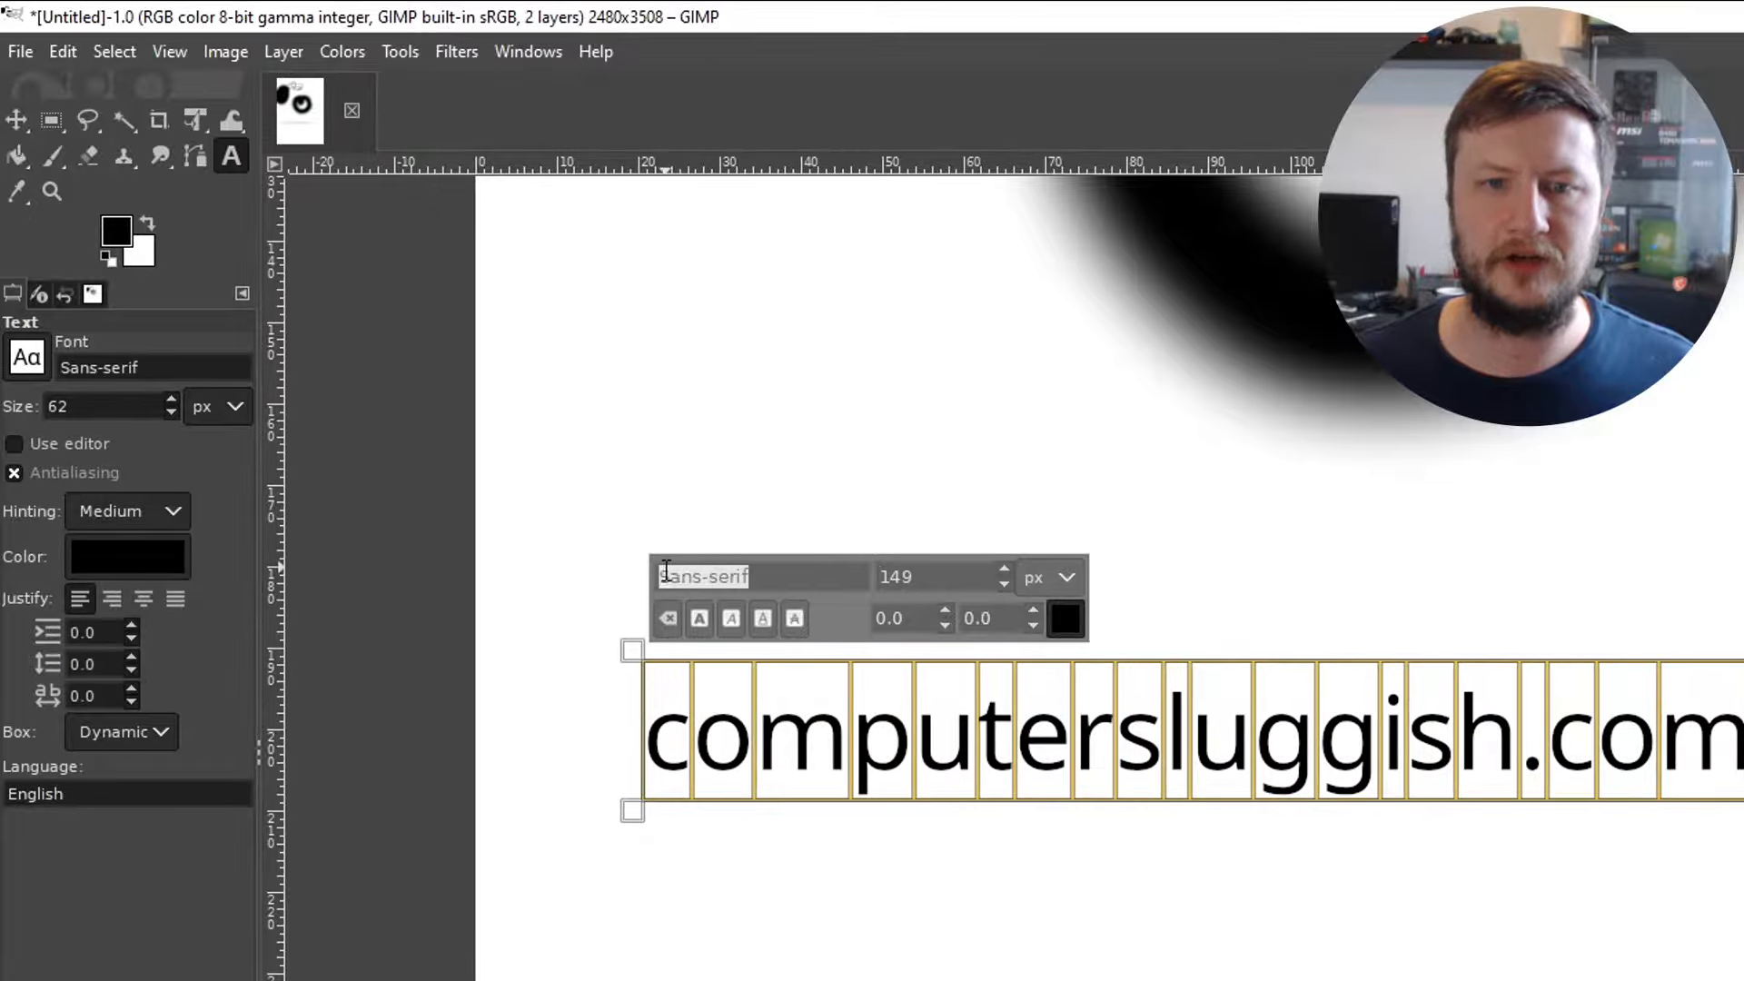
pyautogui.click(817, 582)
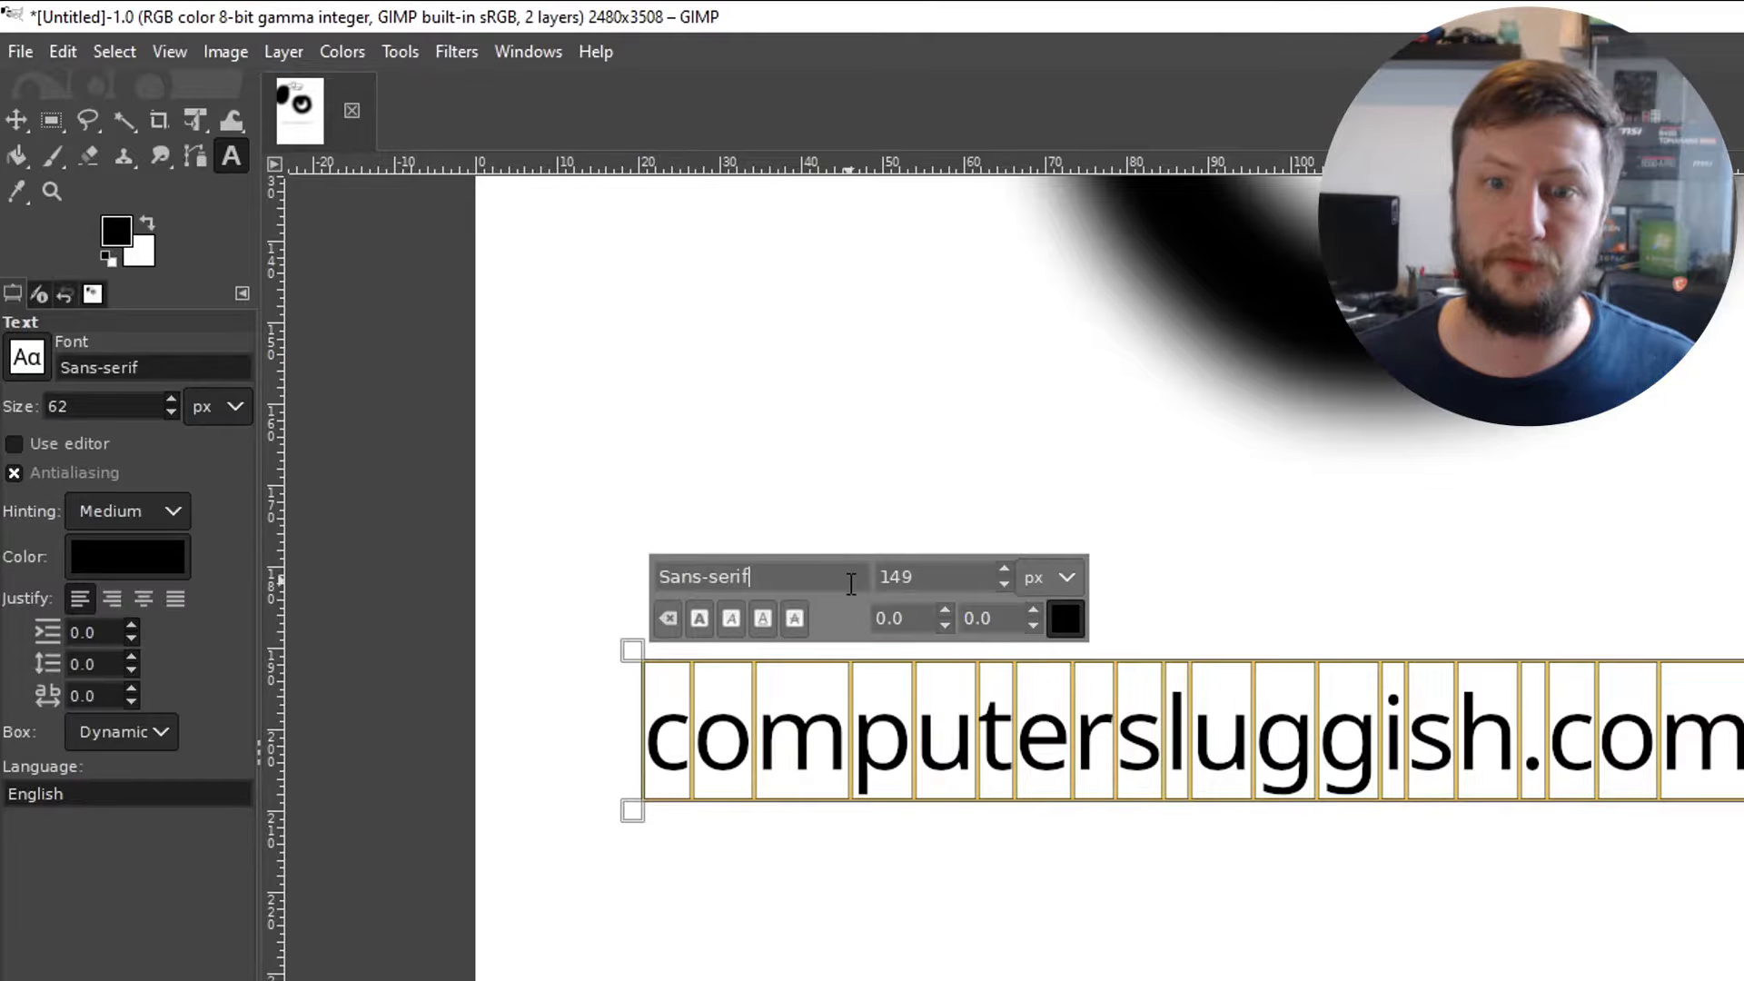
pyautogui.tripleClick(767, 581)
pyautogui.write('ar')
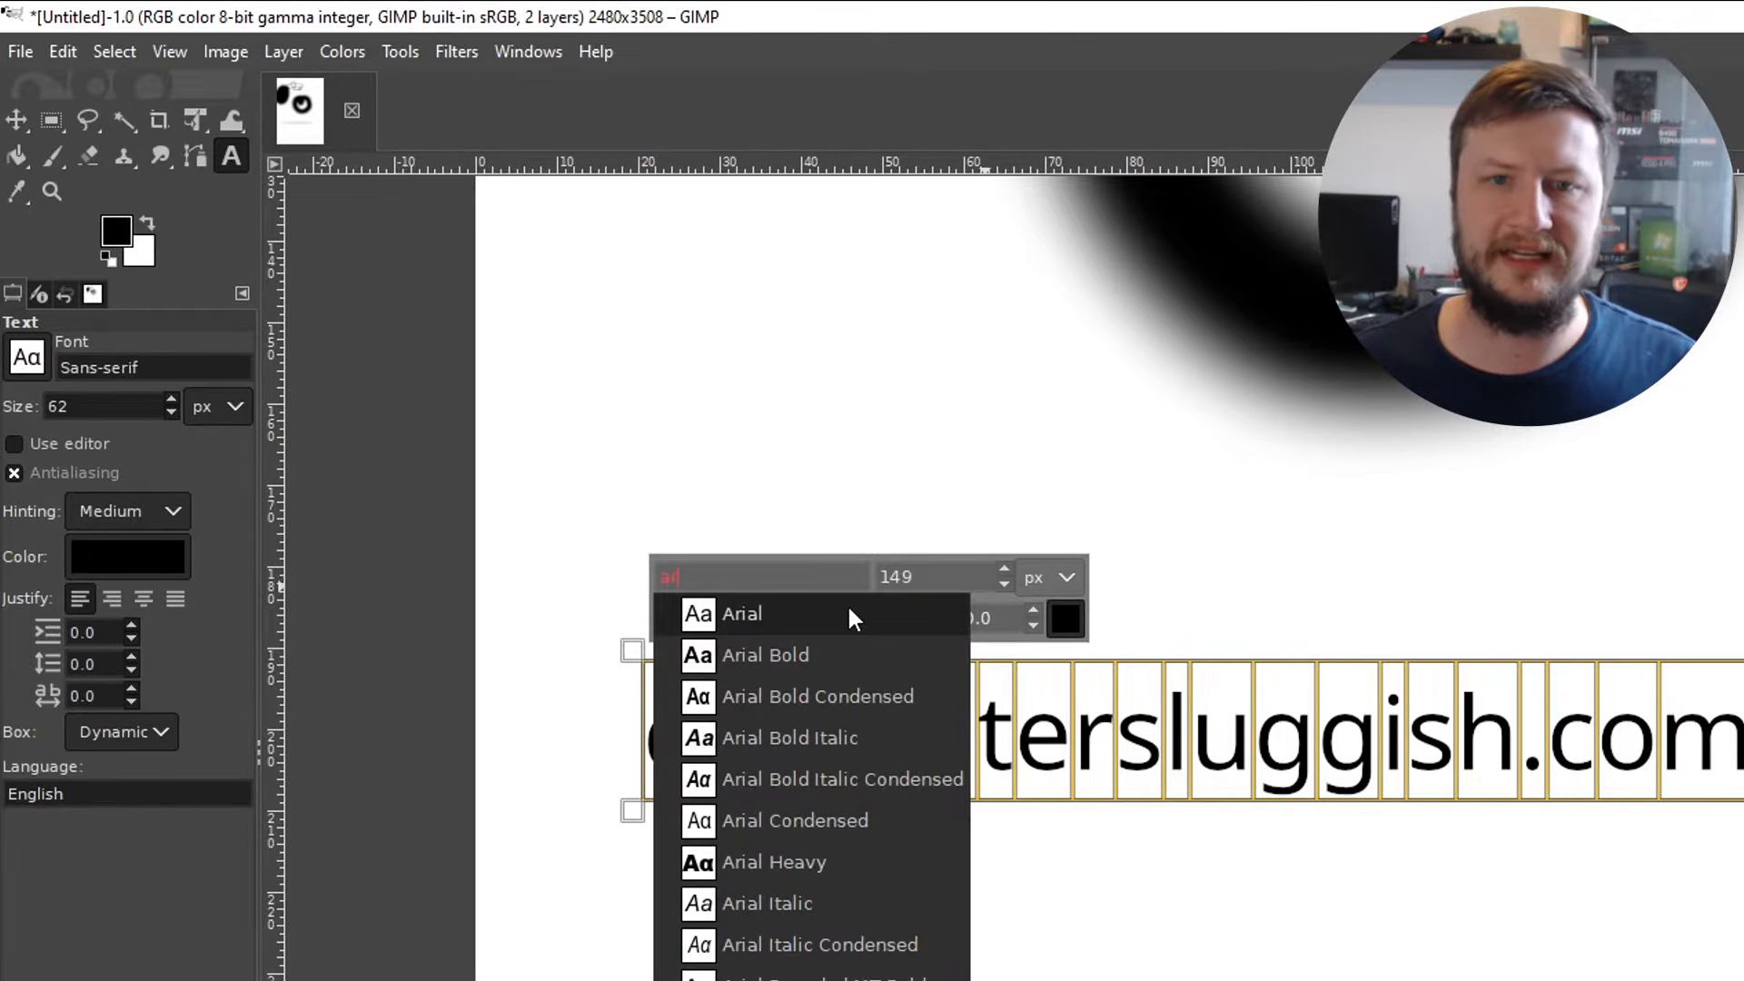
pyautogui.click(848, 613)
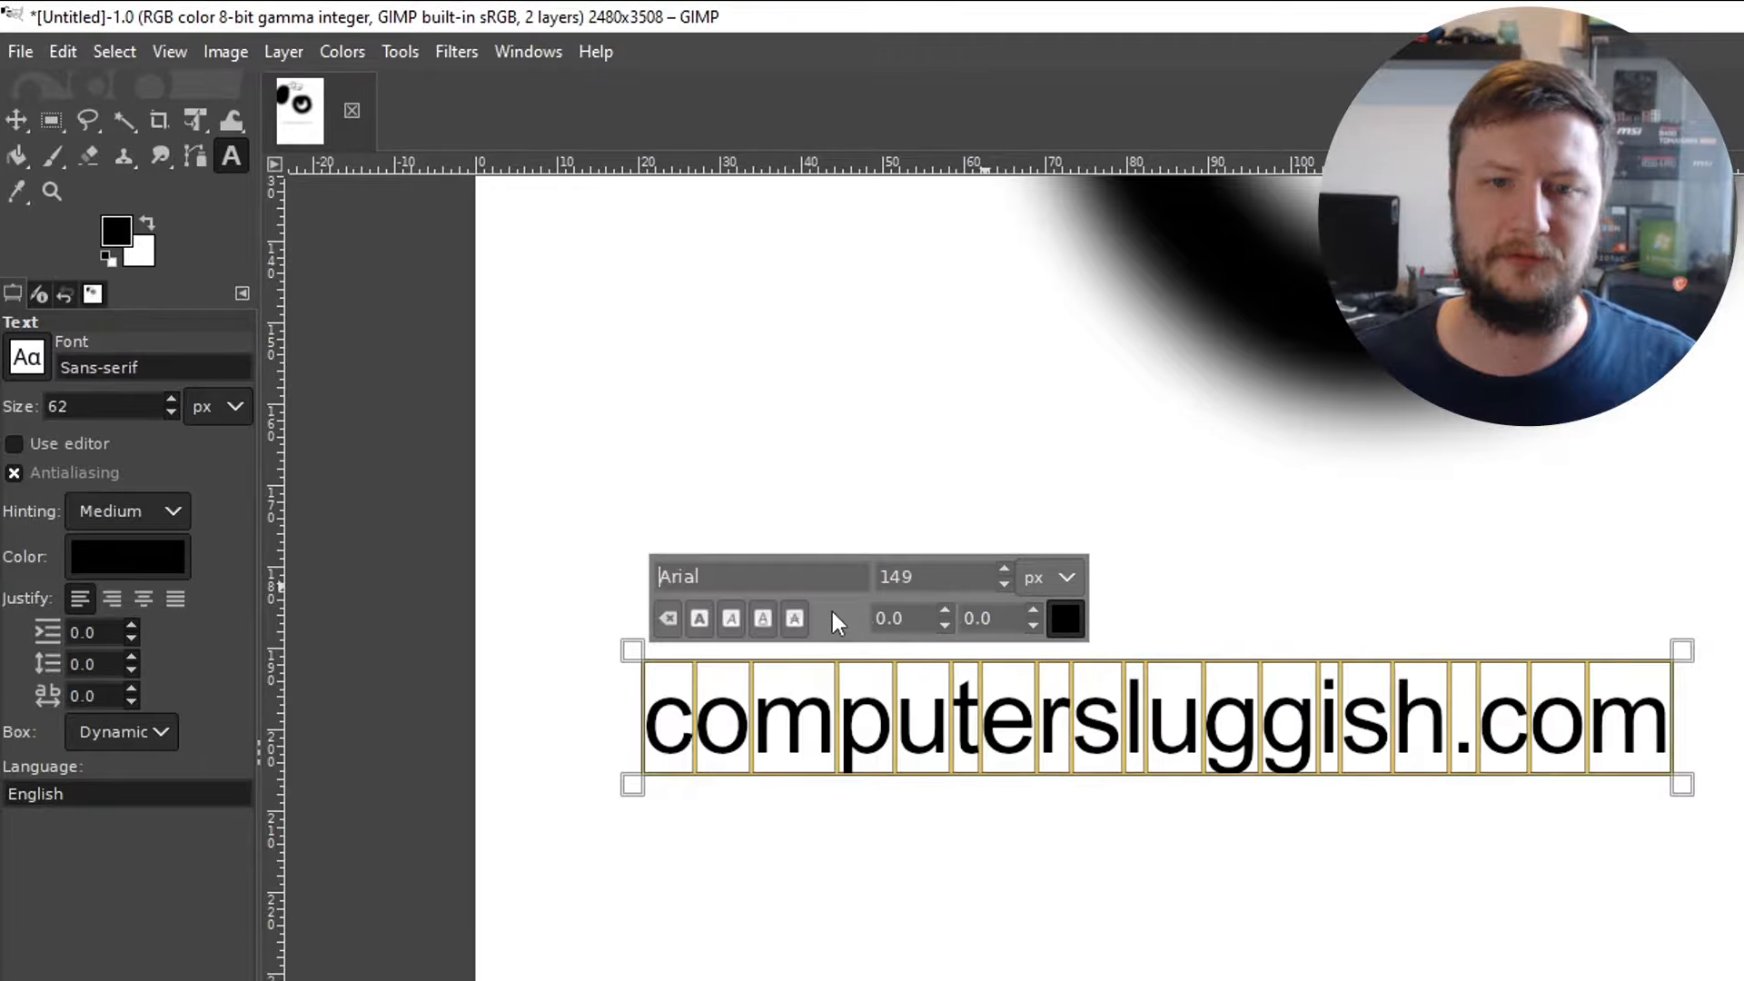
pyautogui.click(699, 616)
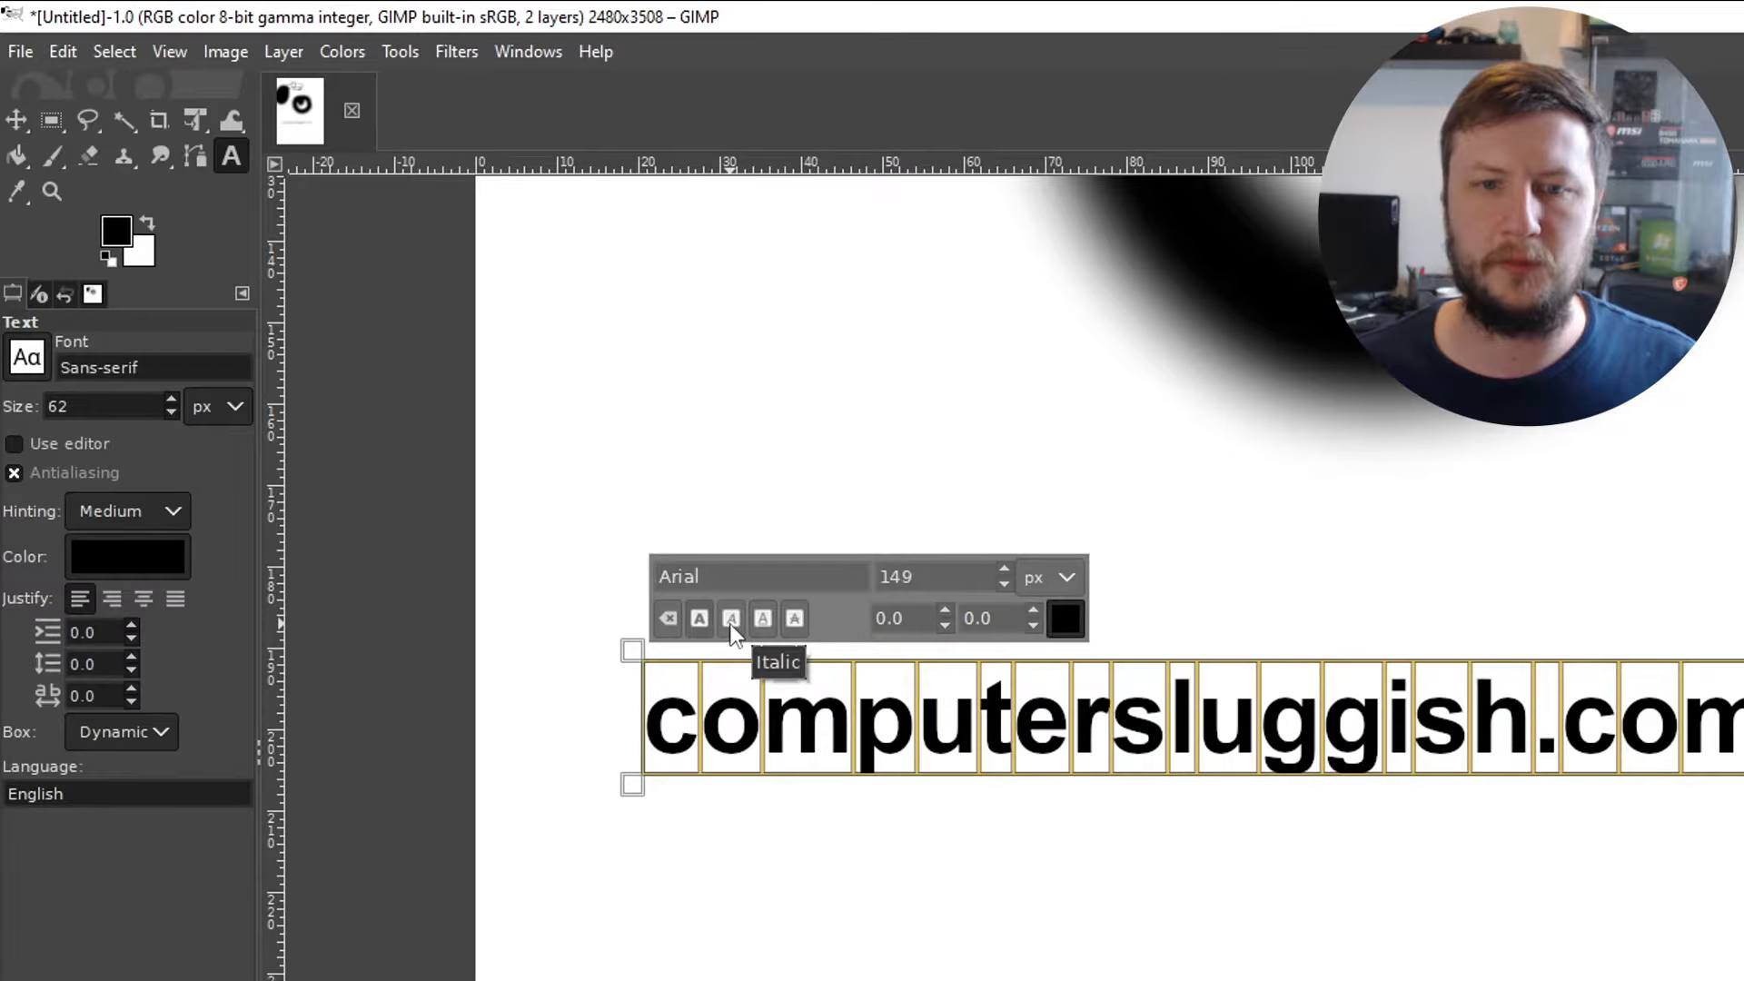
pyautogui.click(731, 618)
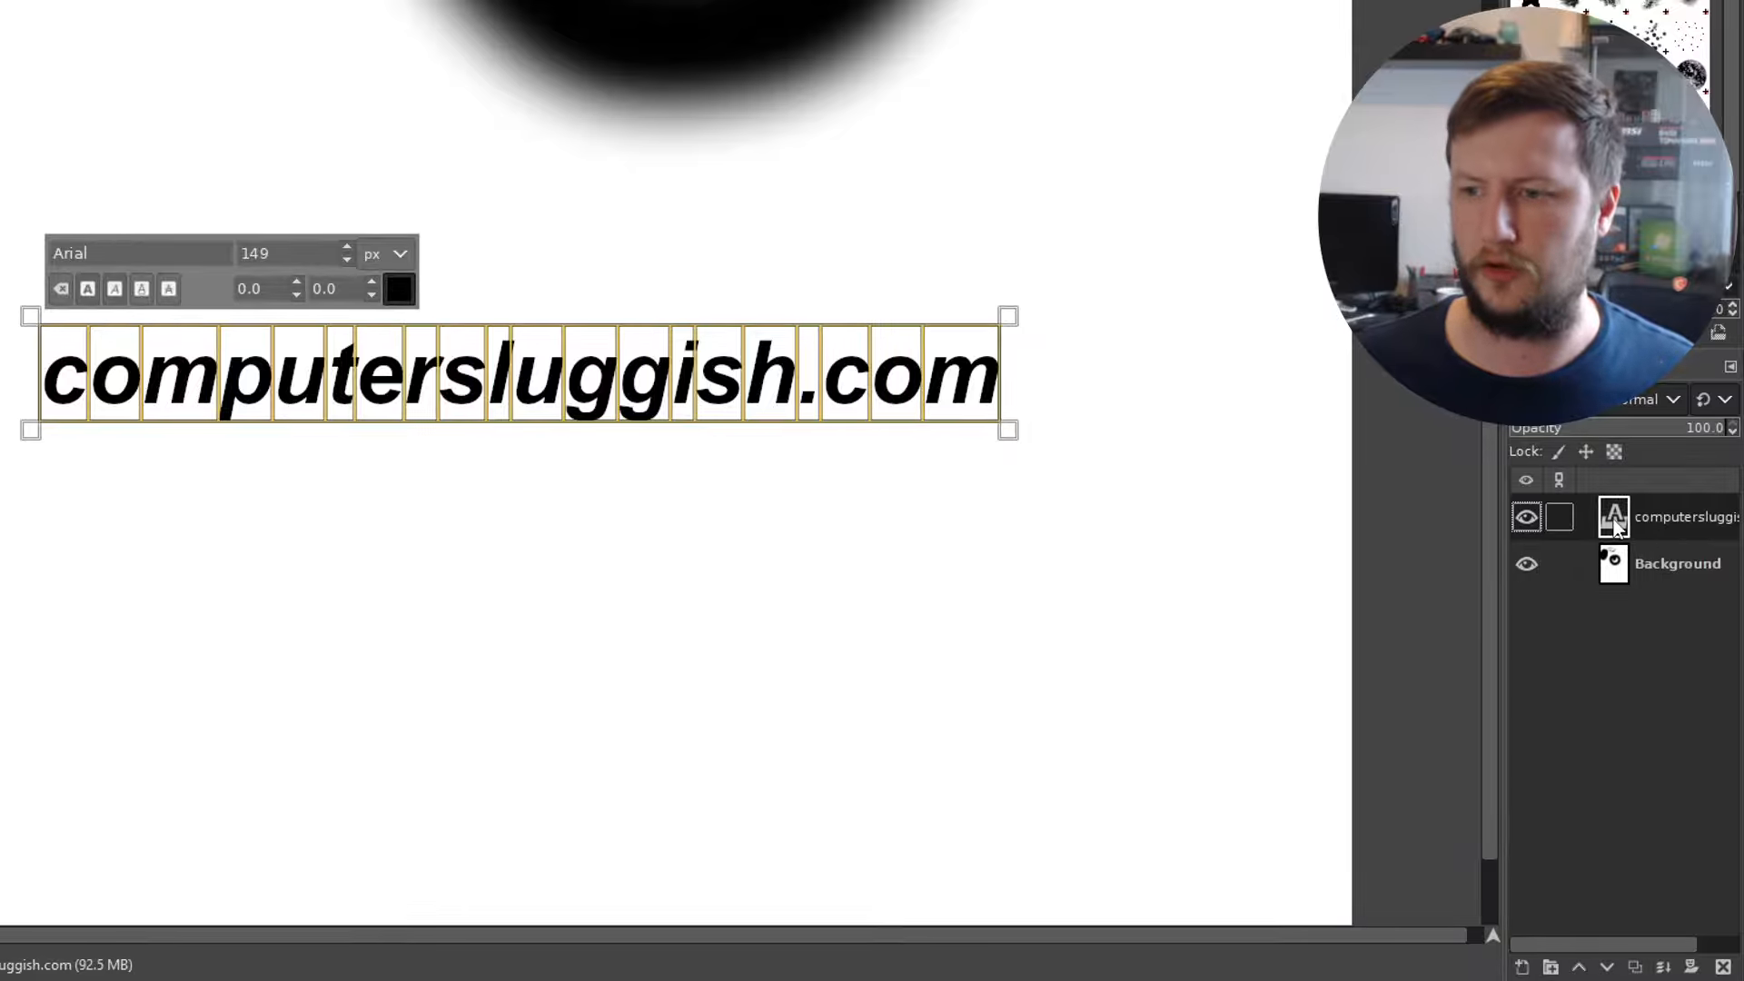
# Step: Hide and show the text layer again, and switch the active layer to Background and back to the text layer
pyautogui.click(1526, 517)
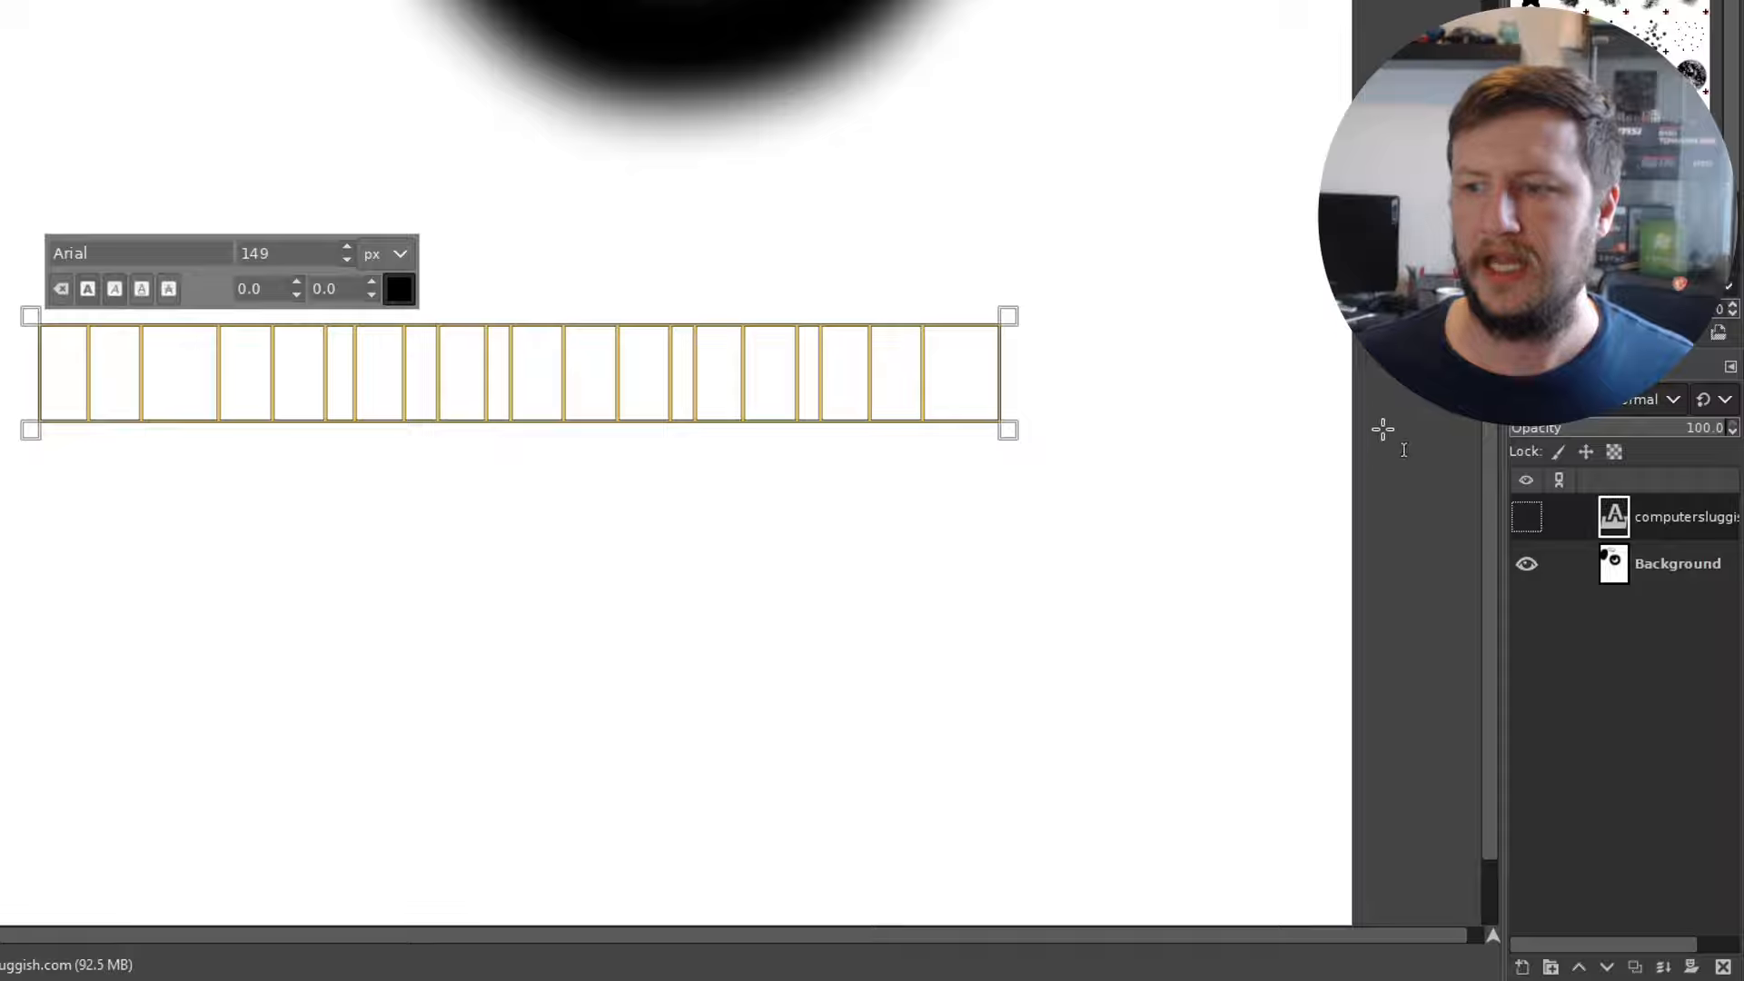
pyautogui.click(1526, 520)
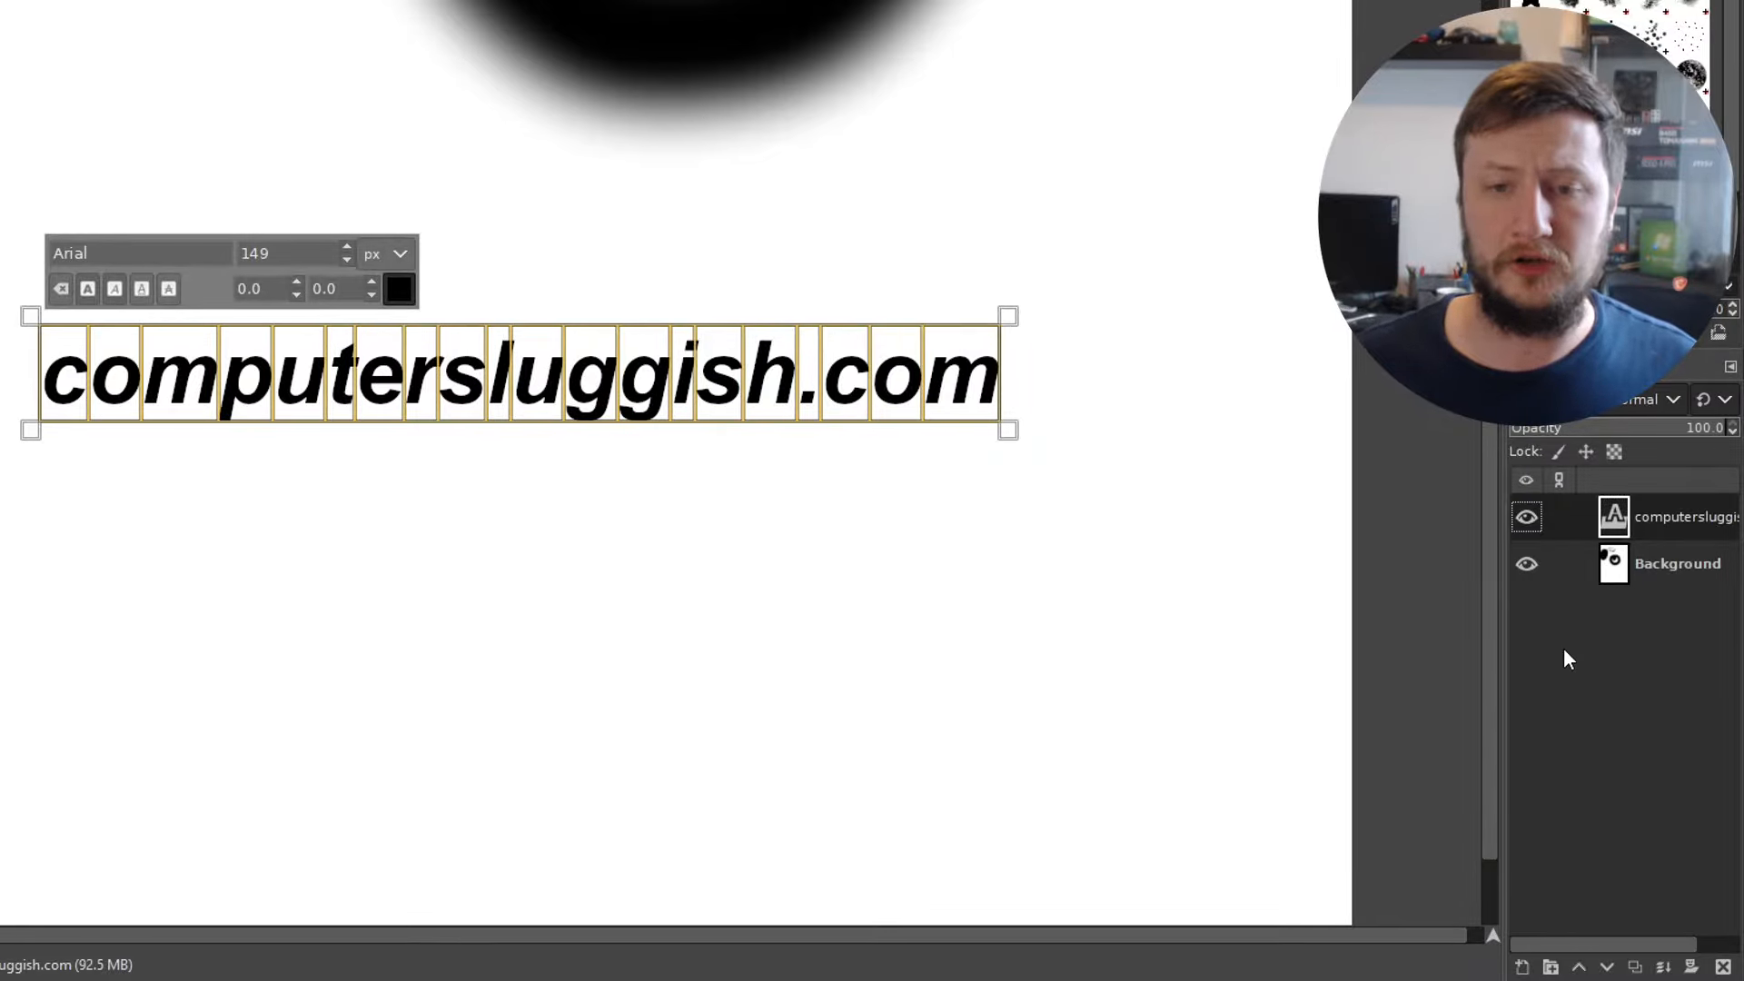
pyautogui.click(1662, 563)
pyautogui.click(1675, 515)
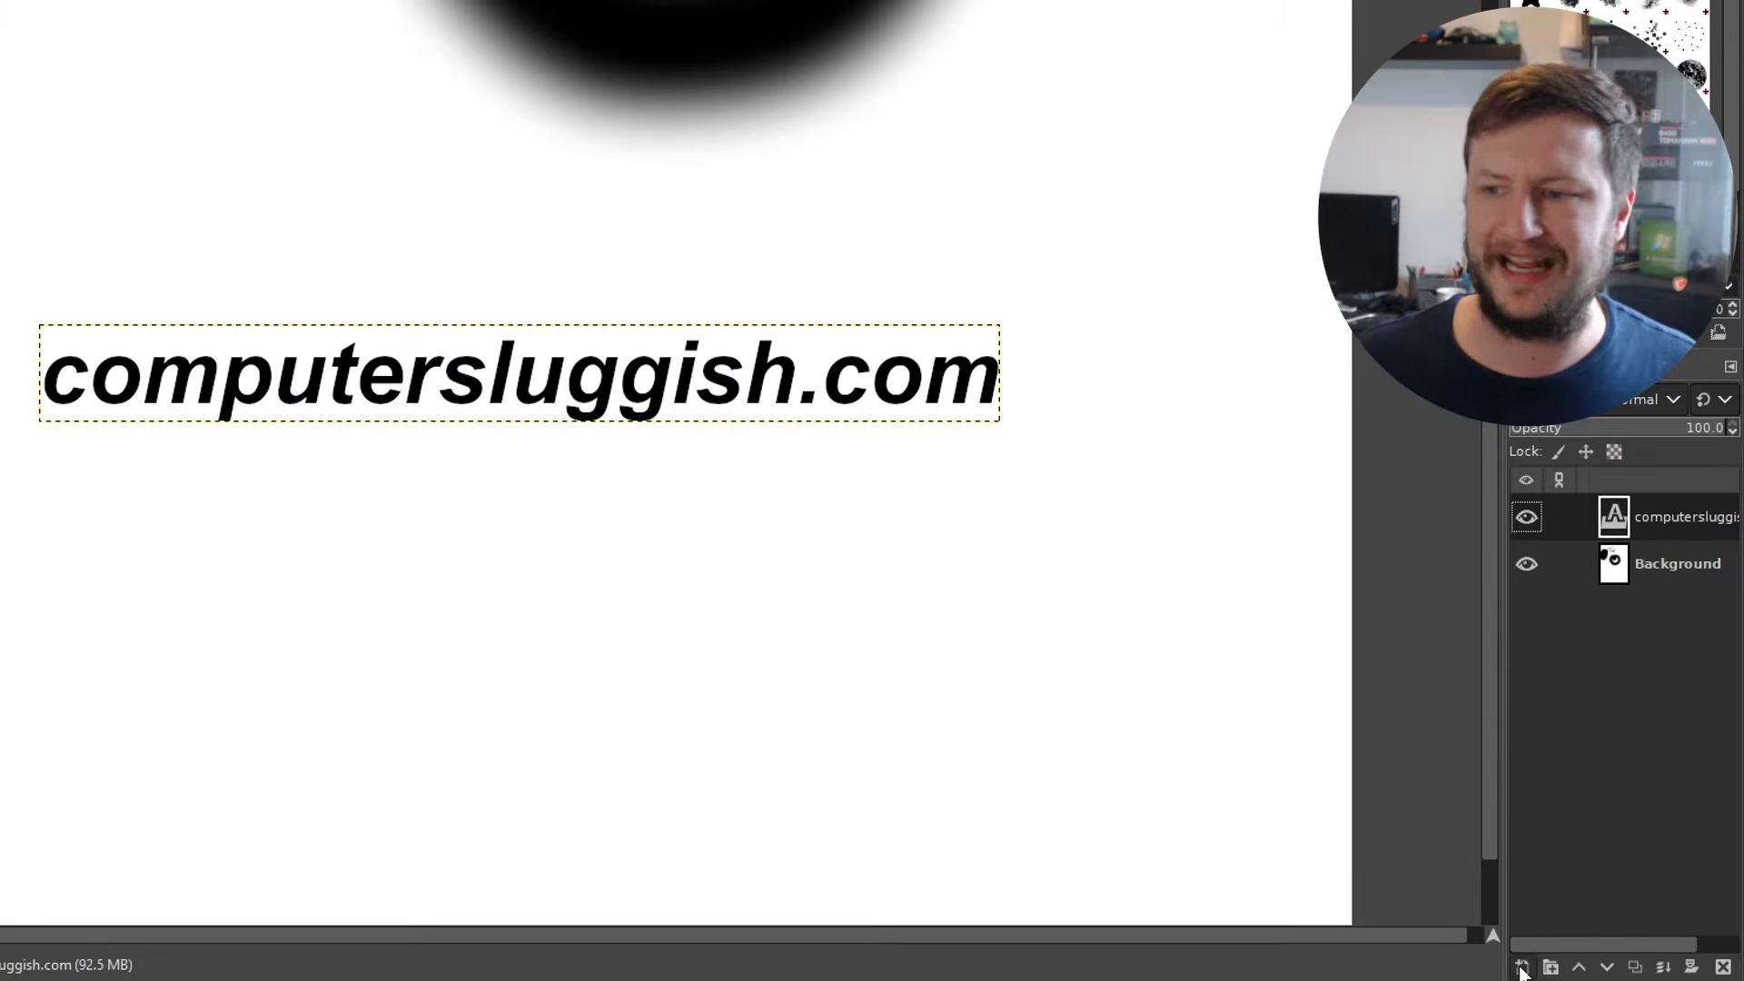
# Step: Add a new 2480 × 3508 px layer filled with transparency and paint a wide black blob on it below the text with the Paintbrush
pyautogui.click(1522, 968)
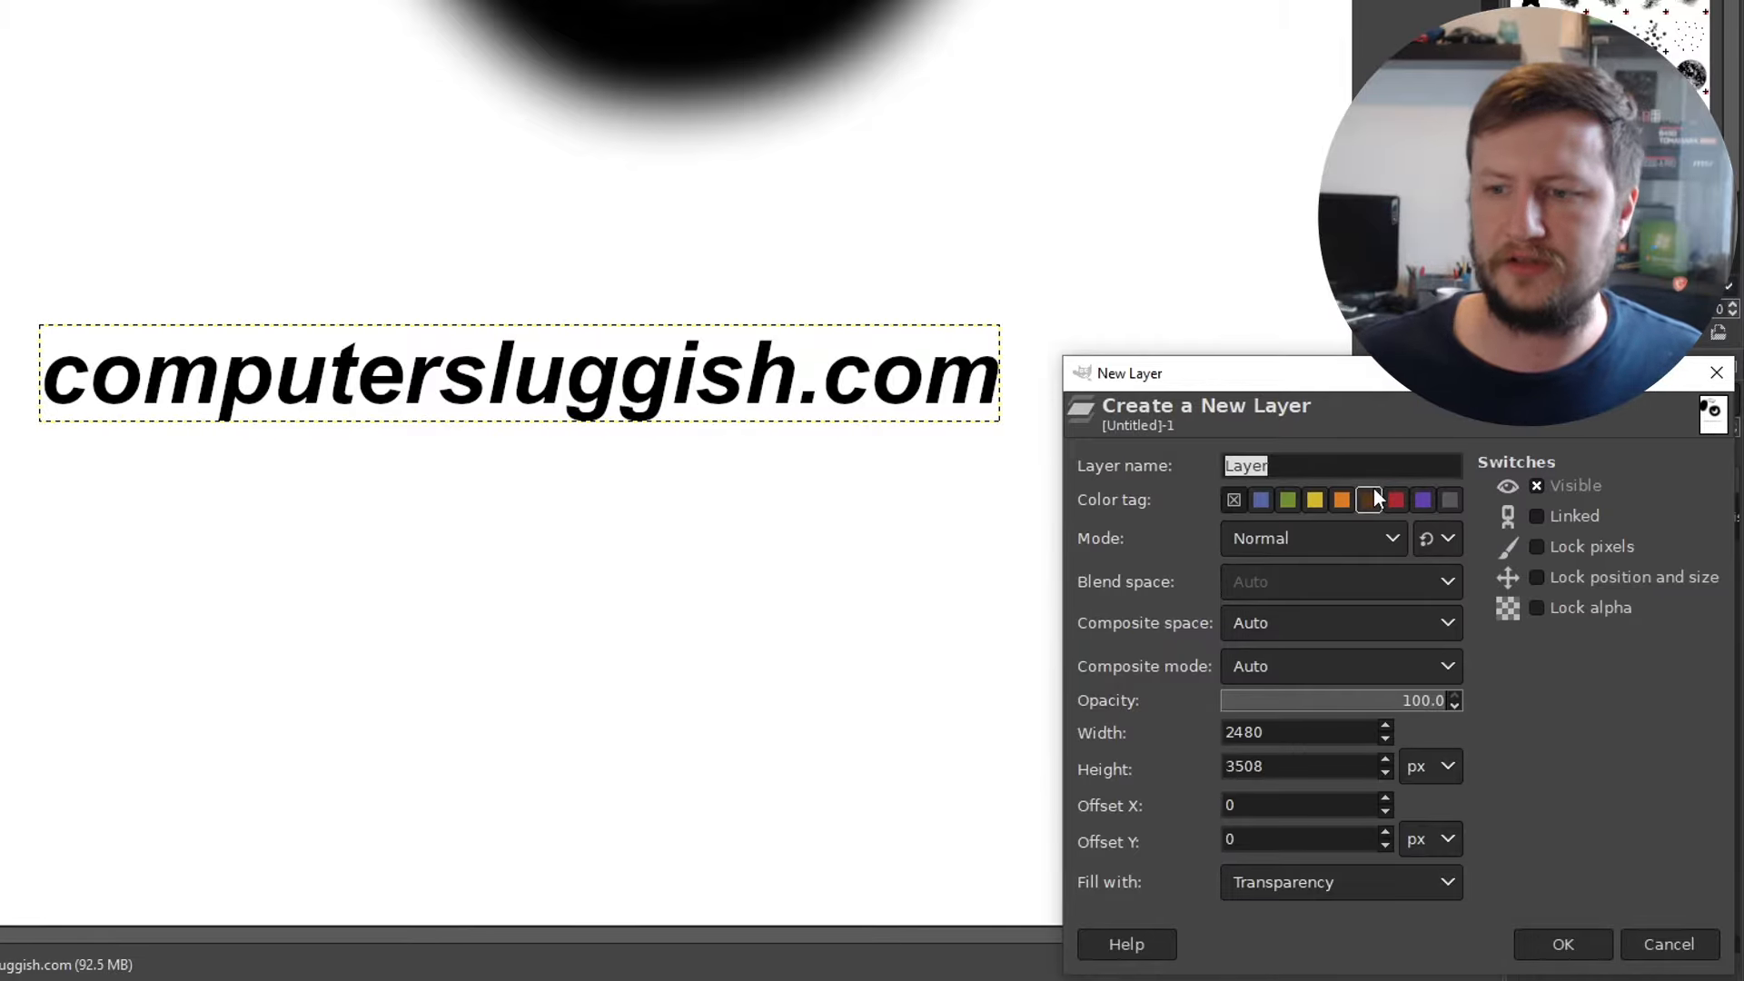
pyautogui.click(1563, 942)
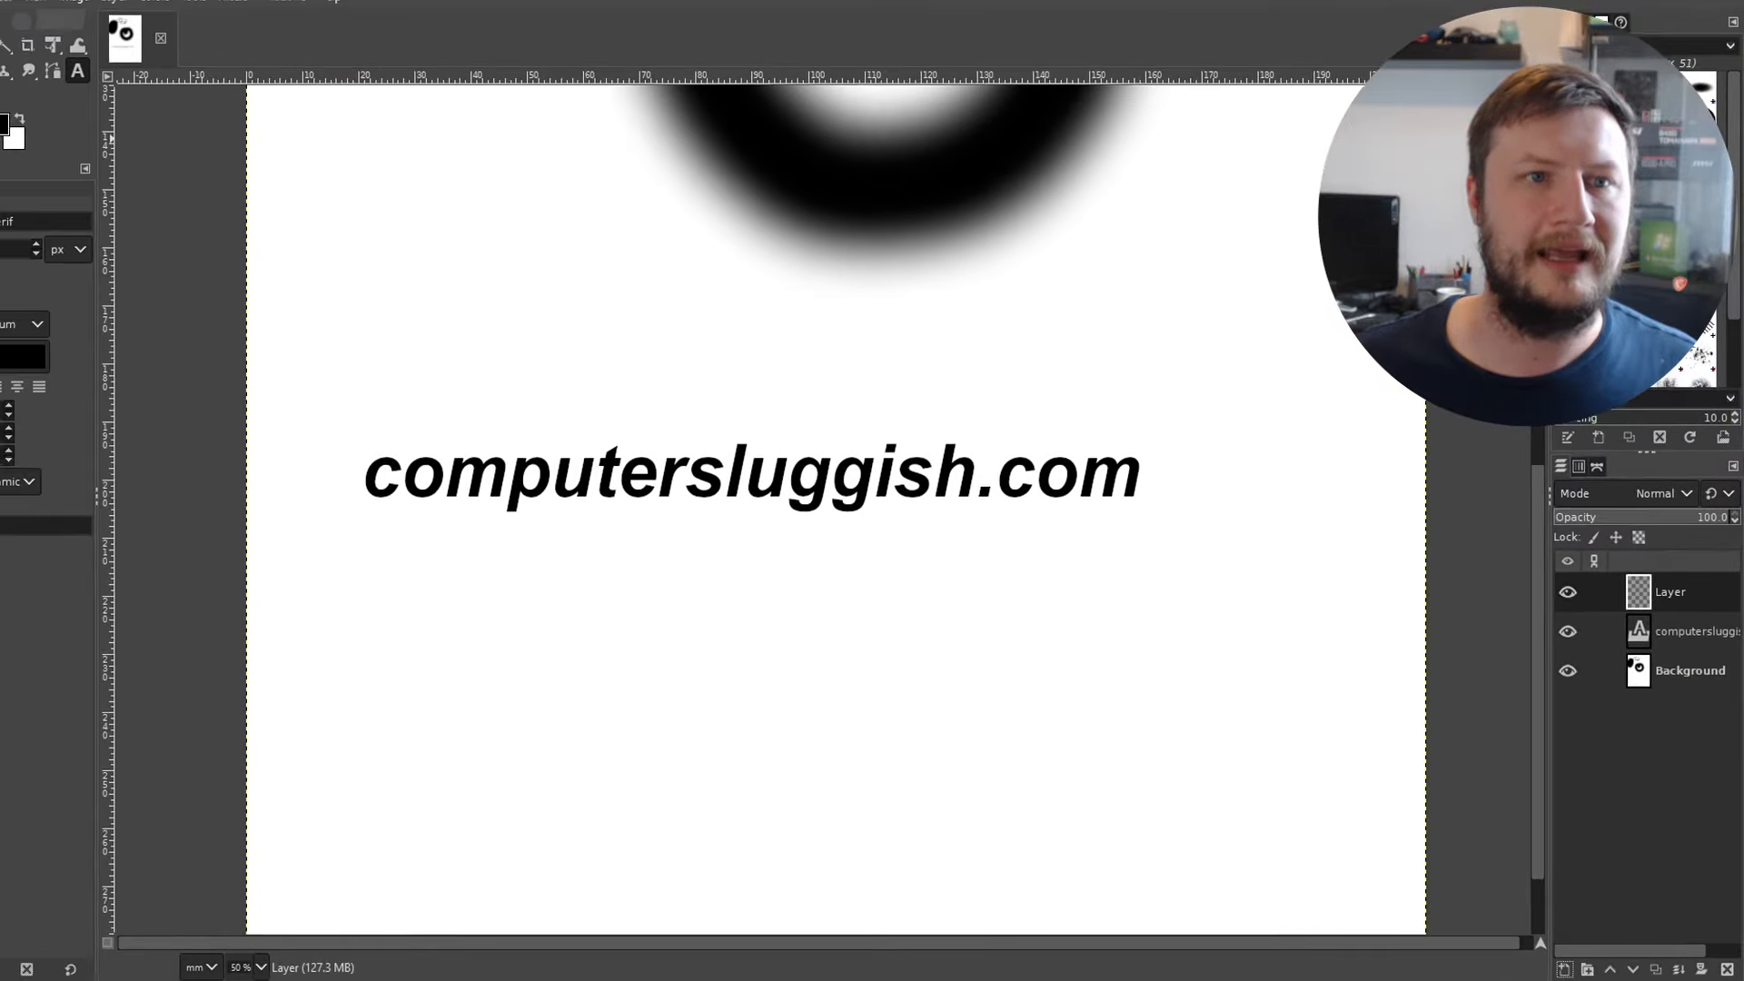
pyautogui.click(37, 111)
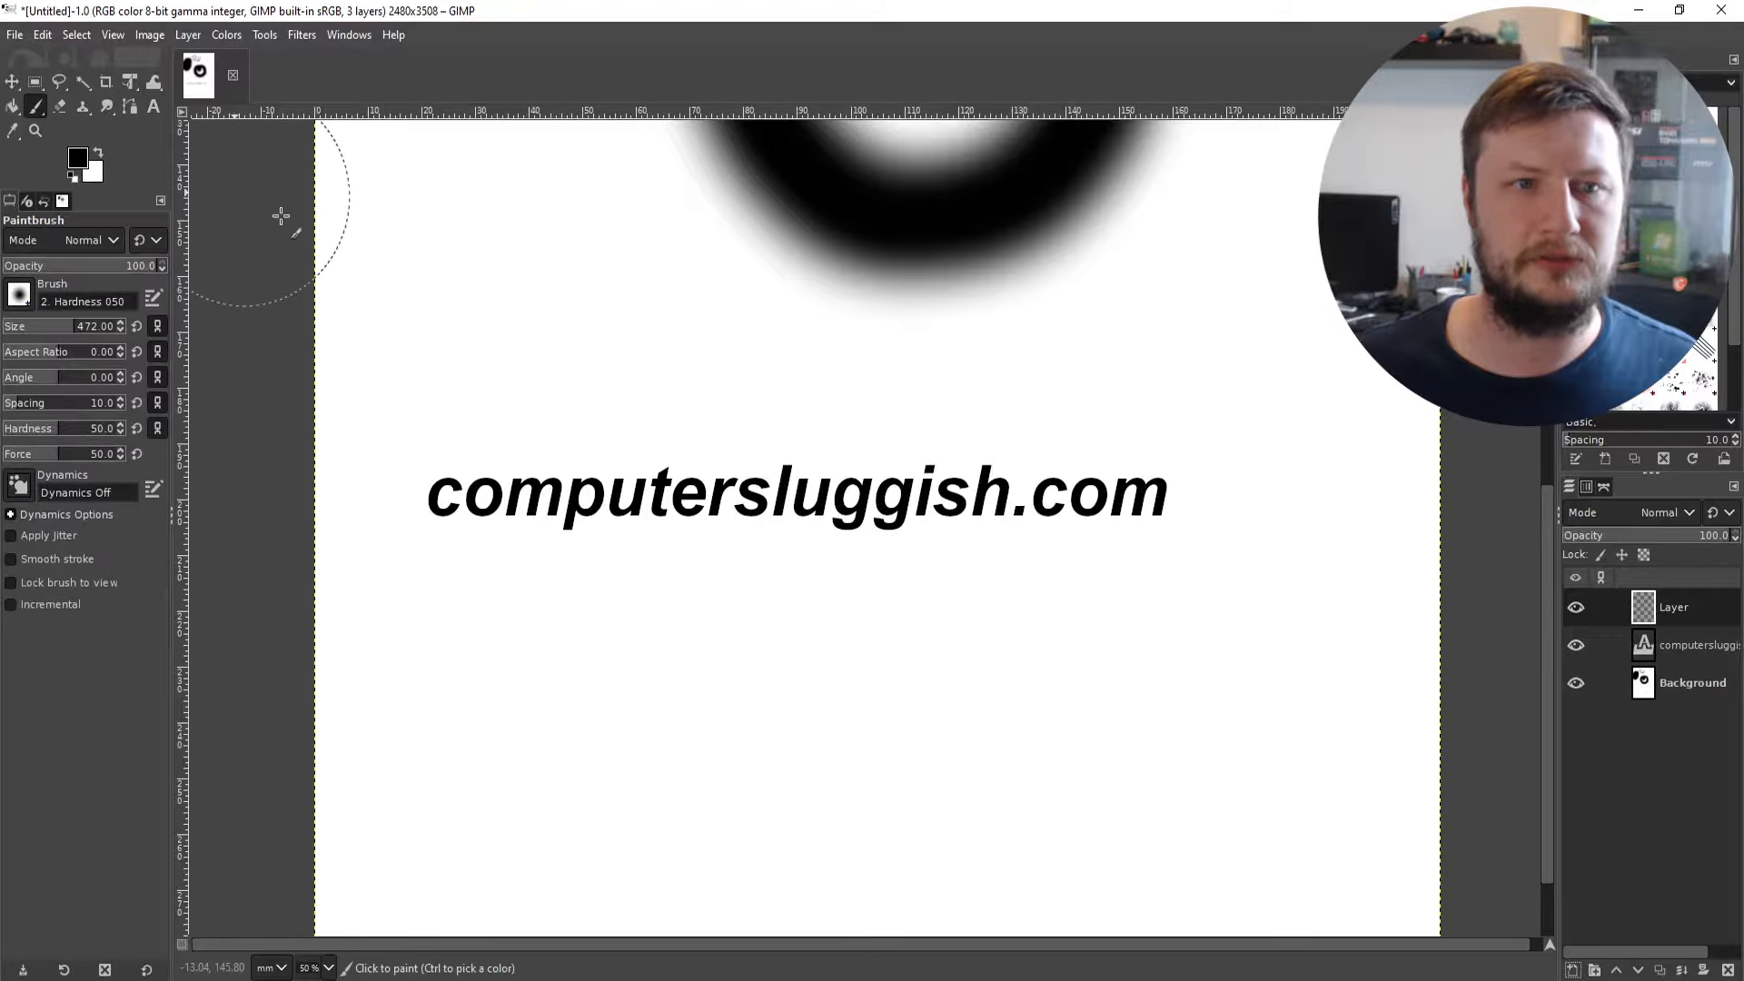
pyautogui.scroll(5, 307, 410)
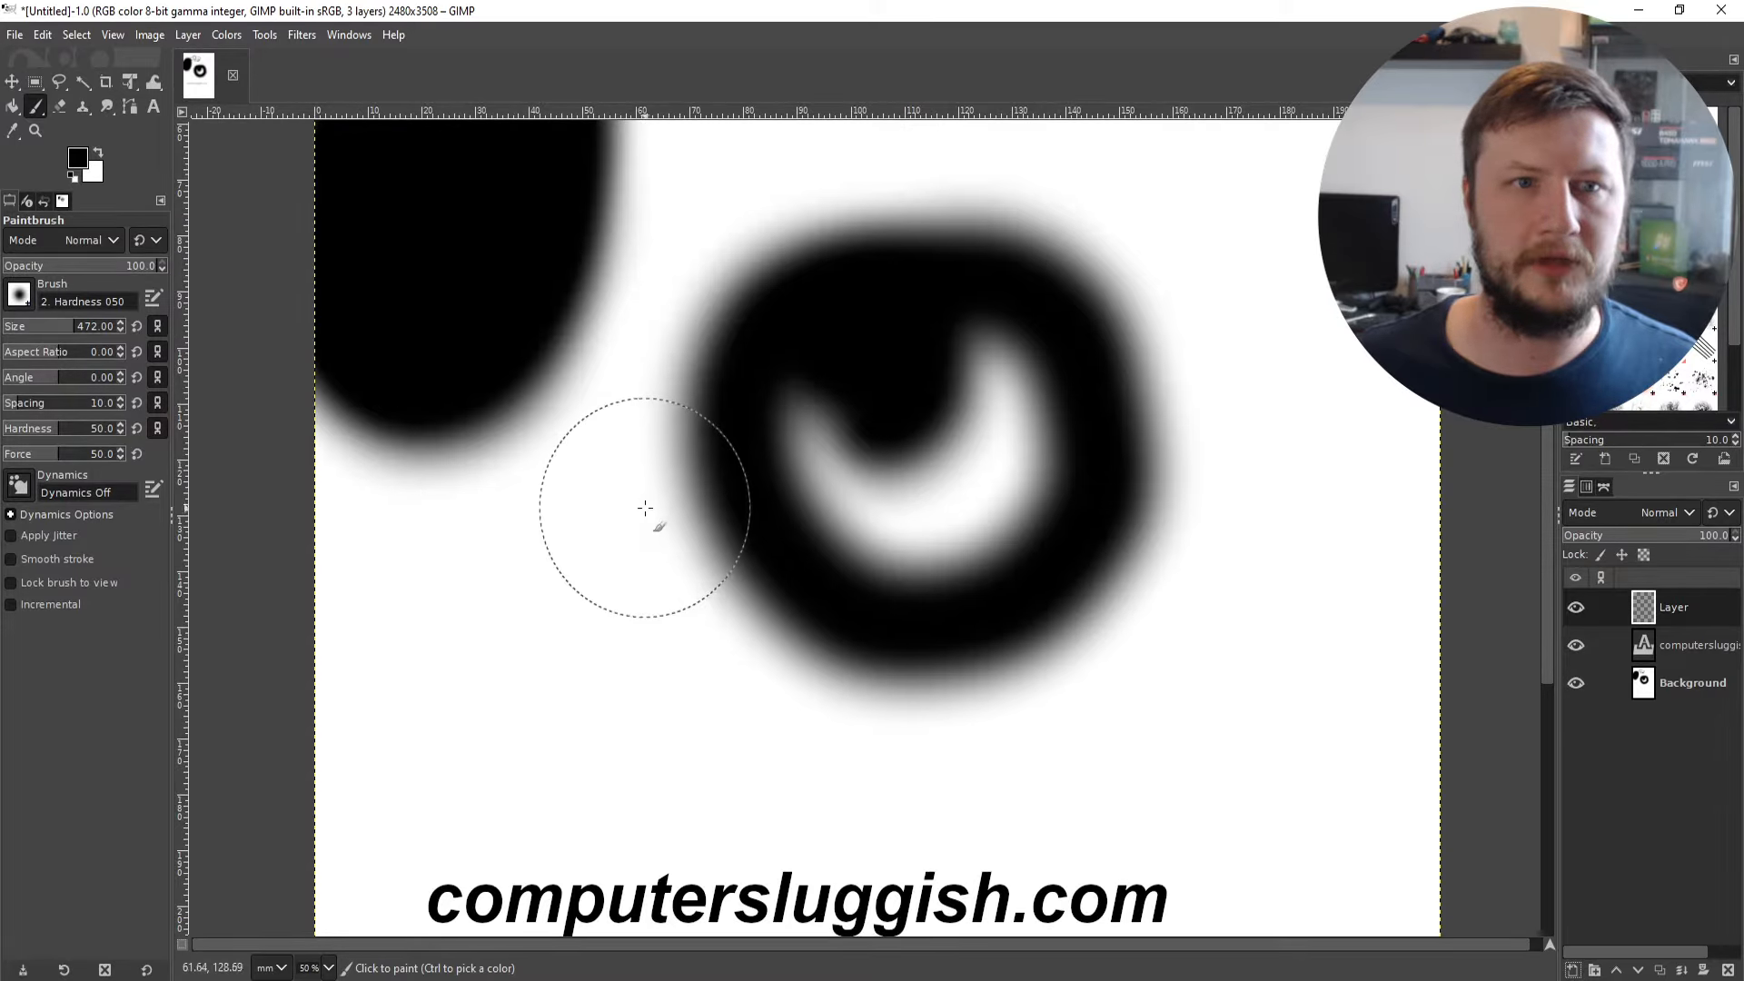
pyautogui.scroll(-6, 642, 513)
pyautogui.scroll(-2, 751, 572)
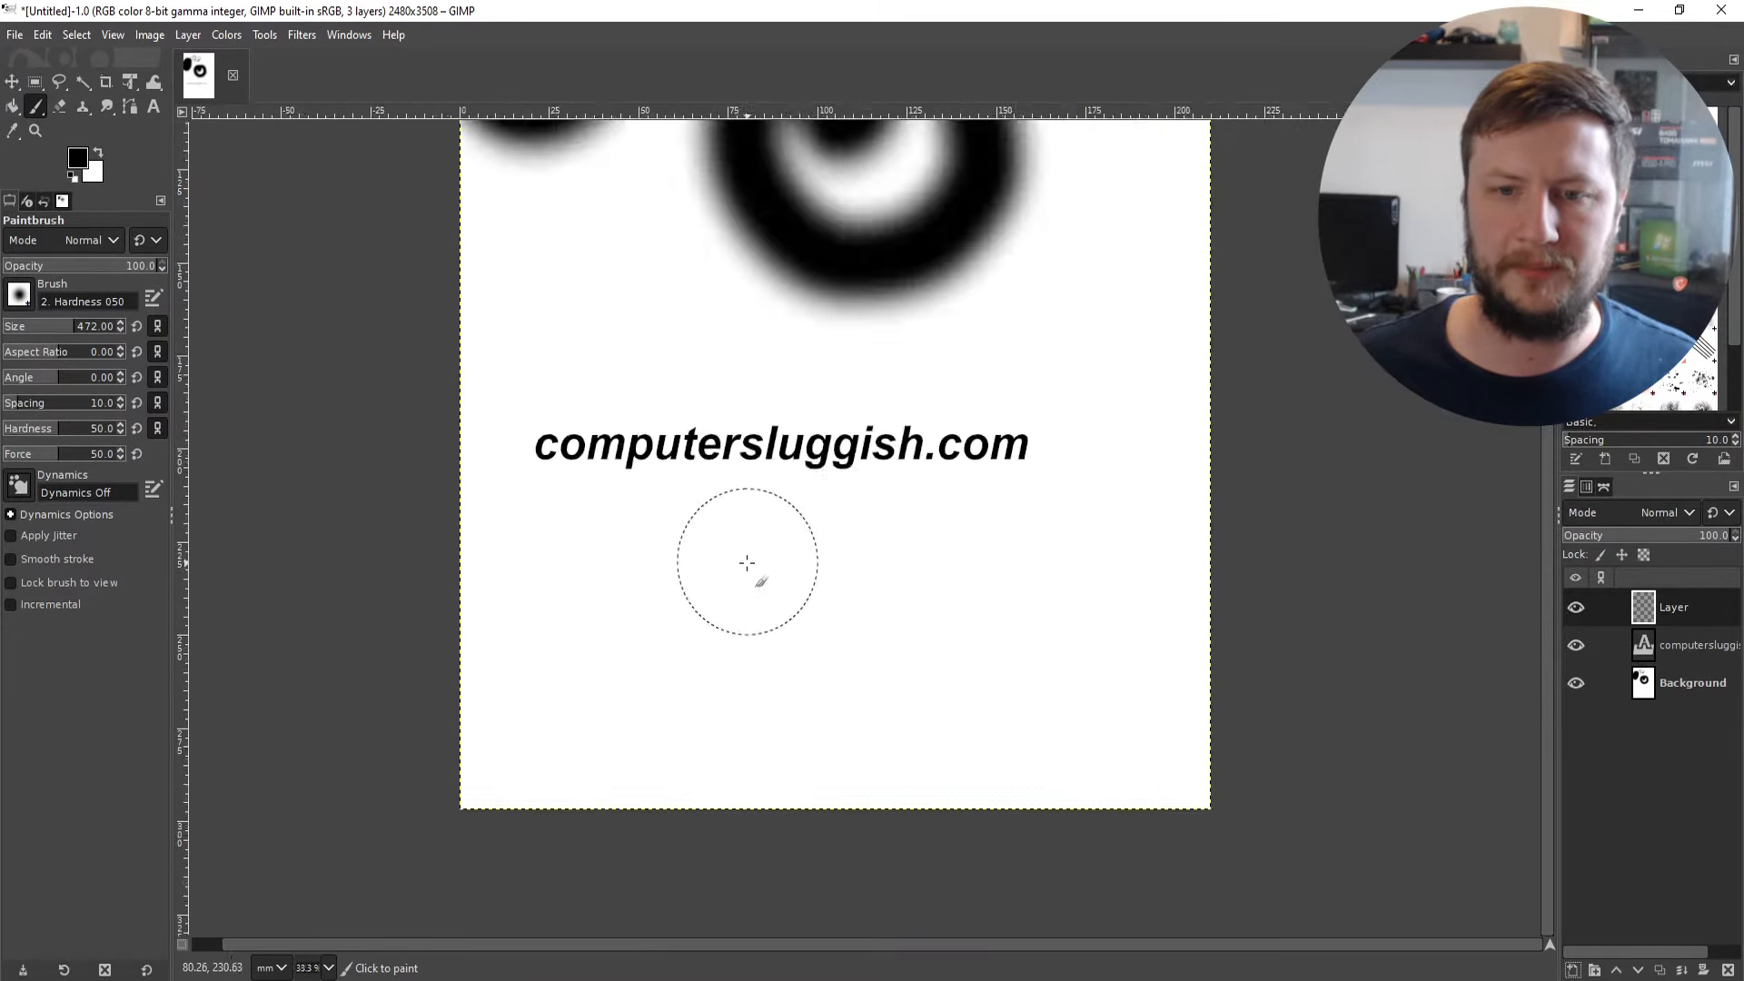
pyautogui.moveTo(726, 607)
pyautogui.mouseDown()
pyautogui.moveTo(960, 591)
pyautogui.moveTo(704, 592)
pyautogui.moveTo(976, 699)
pyautogui.mouseUp()
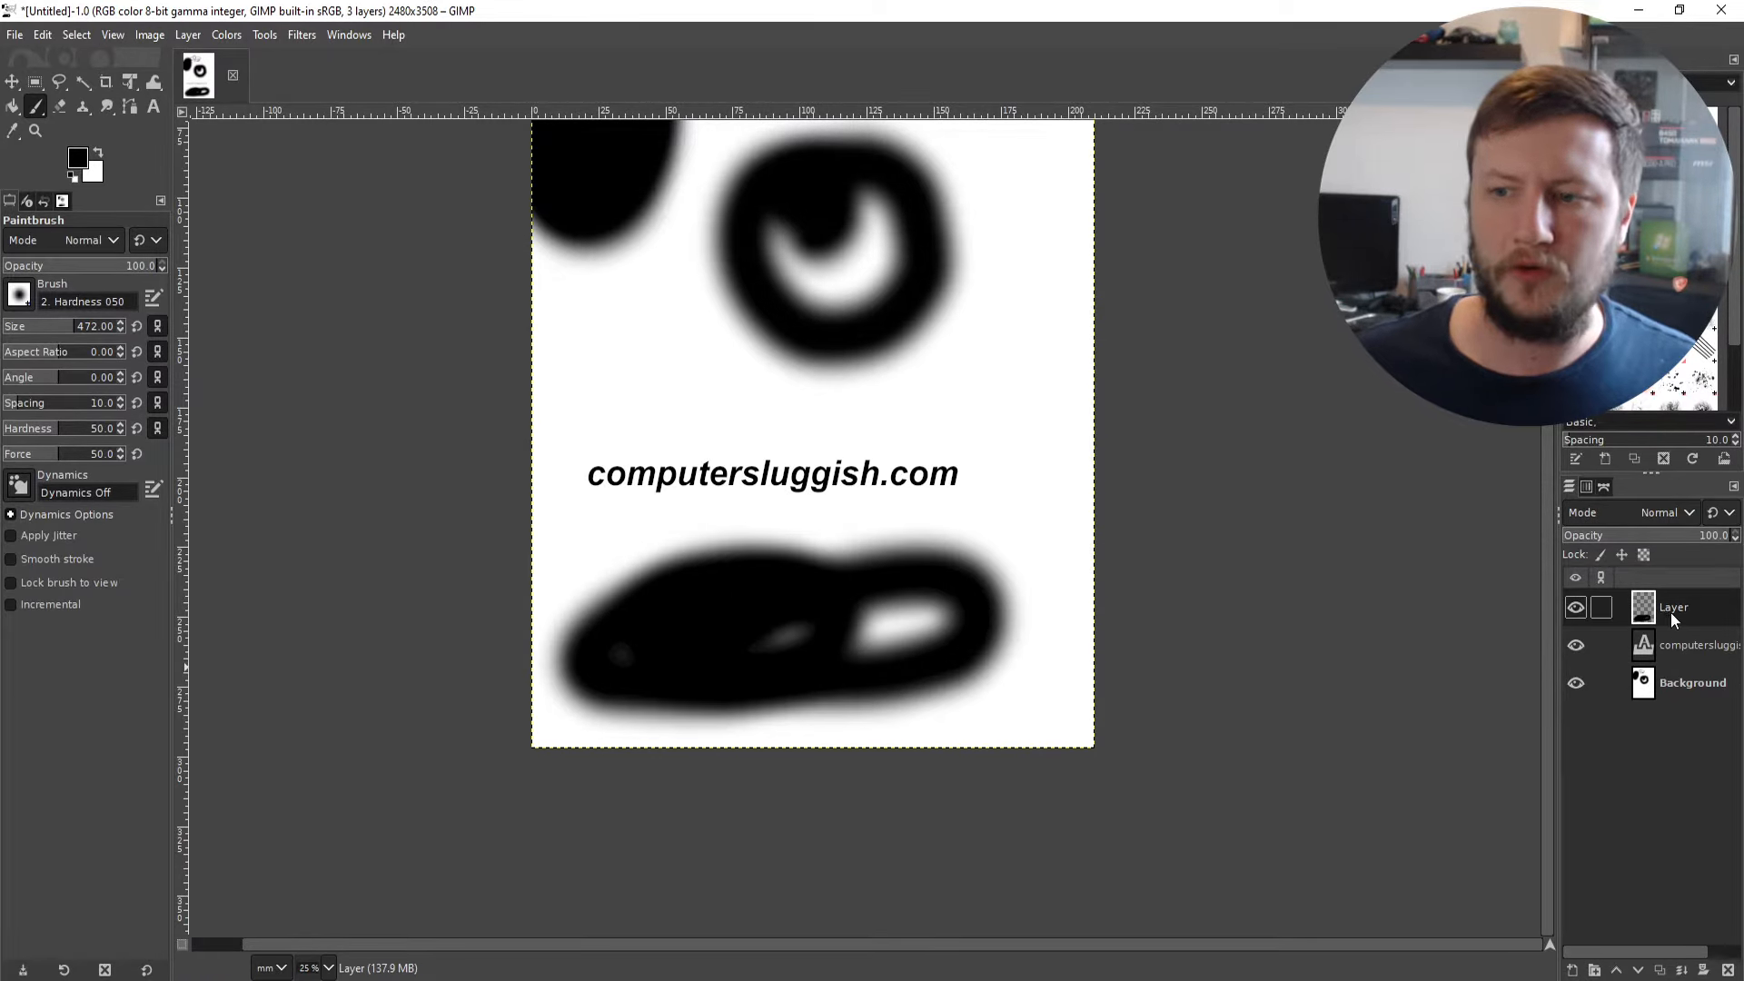
# Step: Hide the new painted layer and the Background layer, and make both visible again
pyautogui.scroll(2, 1094, 563)
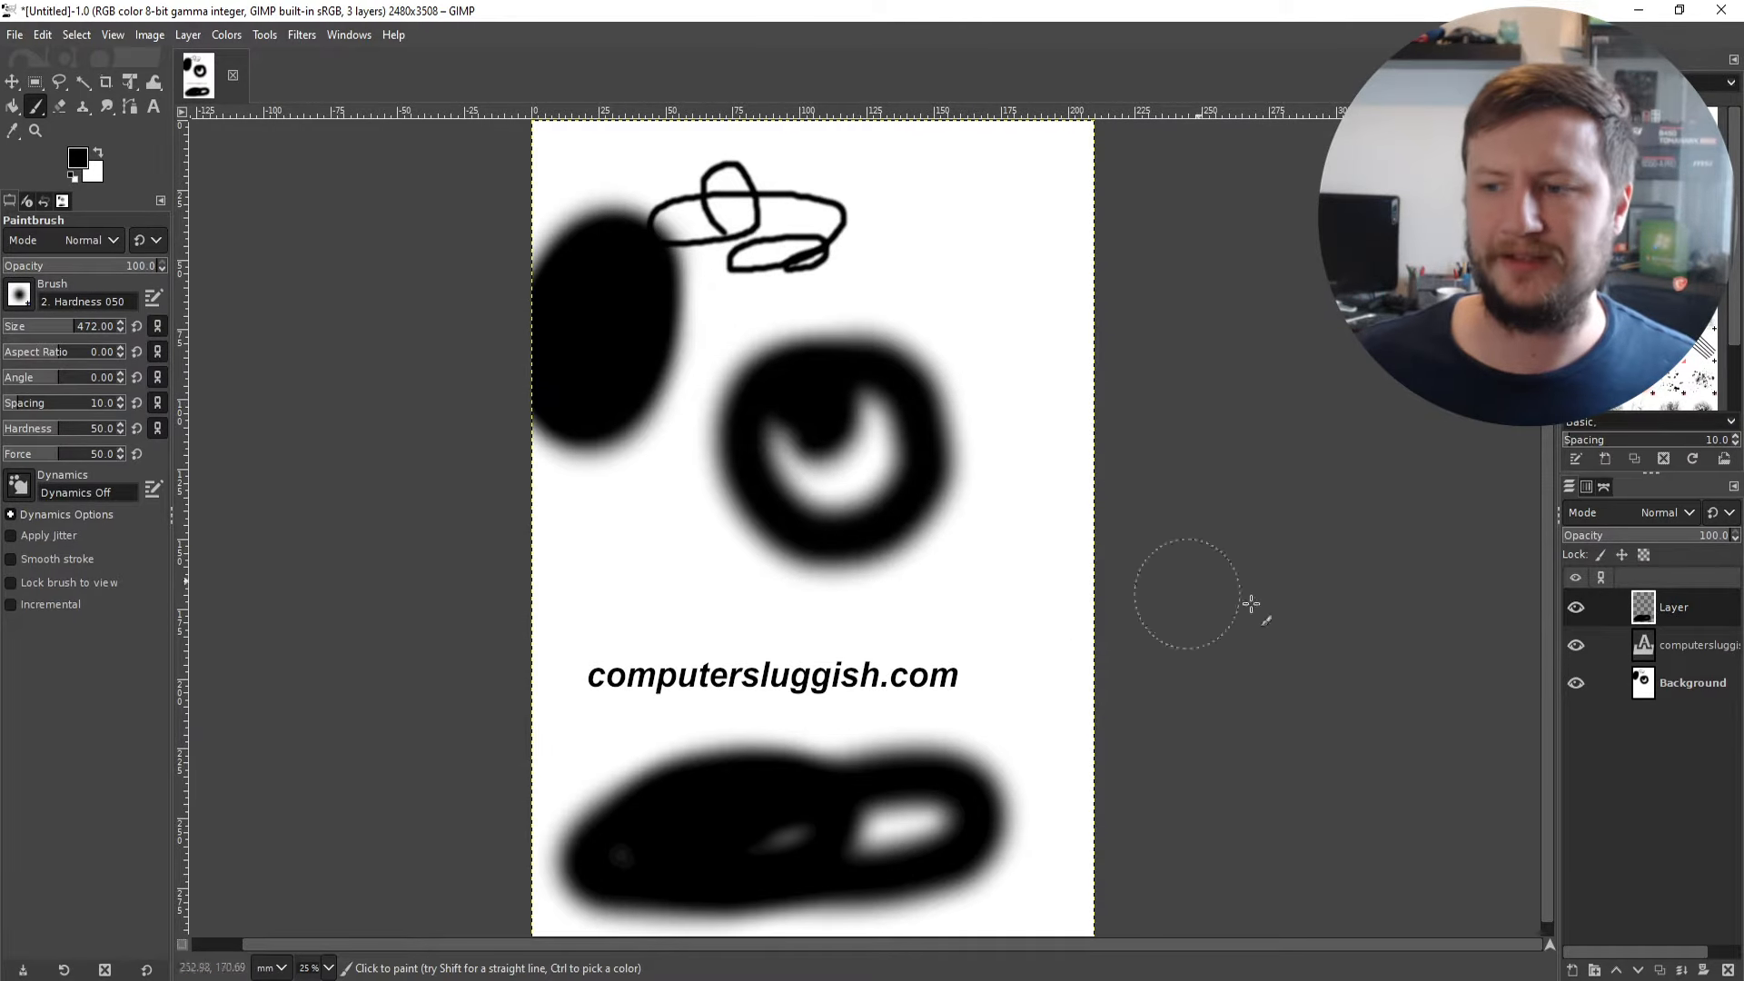
pyautogui.click(1575, 608)
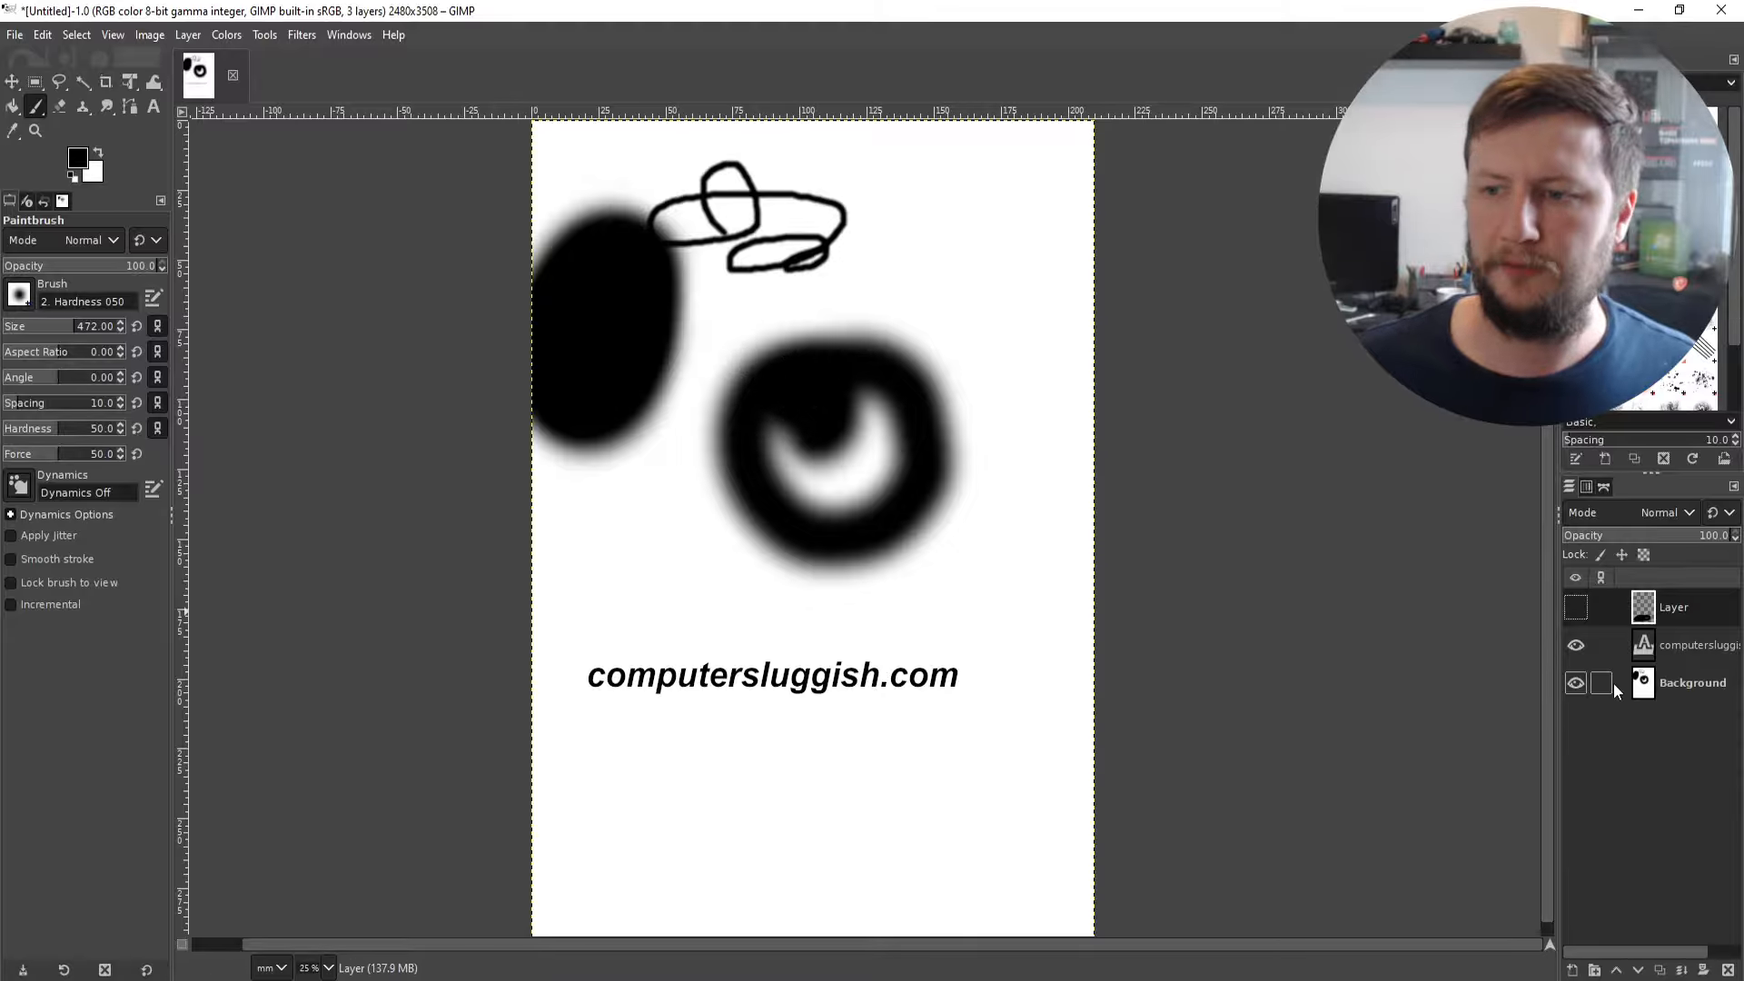
pyautogui.click(1576, 682)
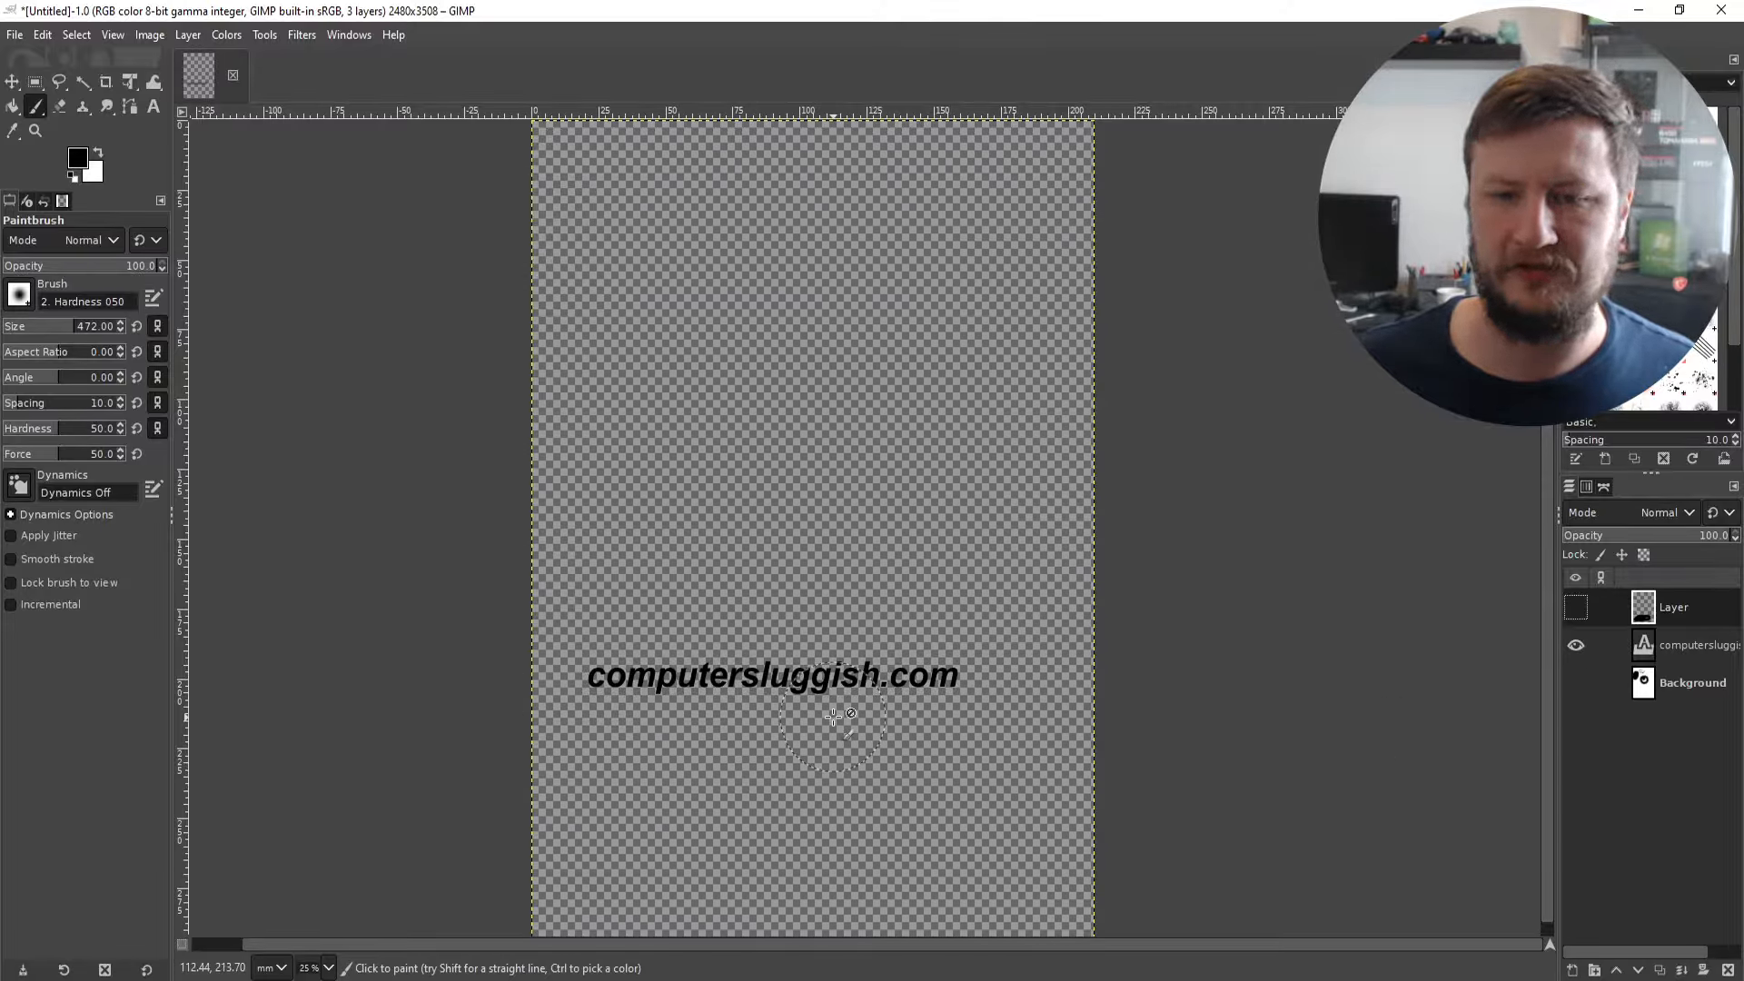
pyautogui.click(1574, 609)
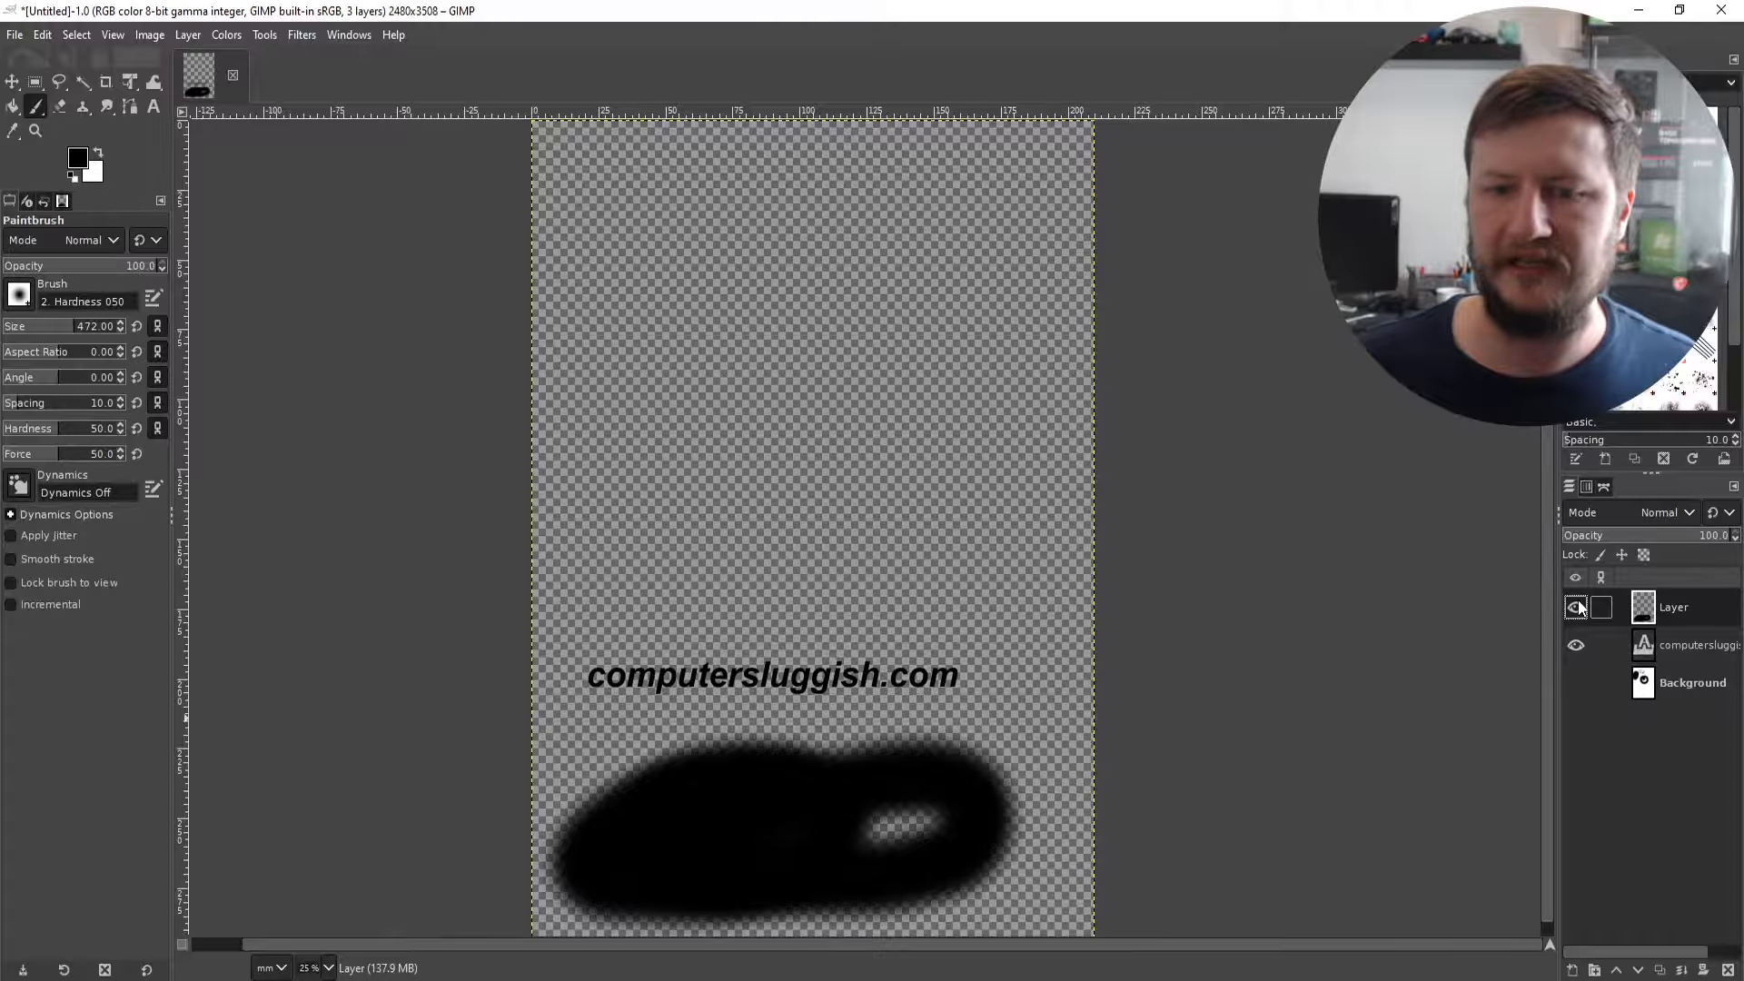
pyautogui.click(1576, 683)
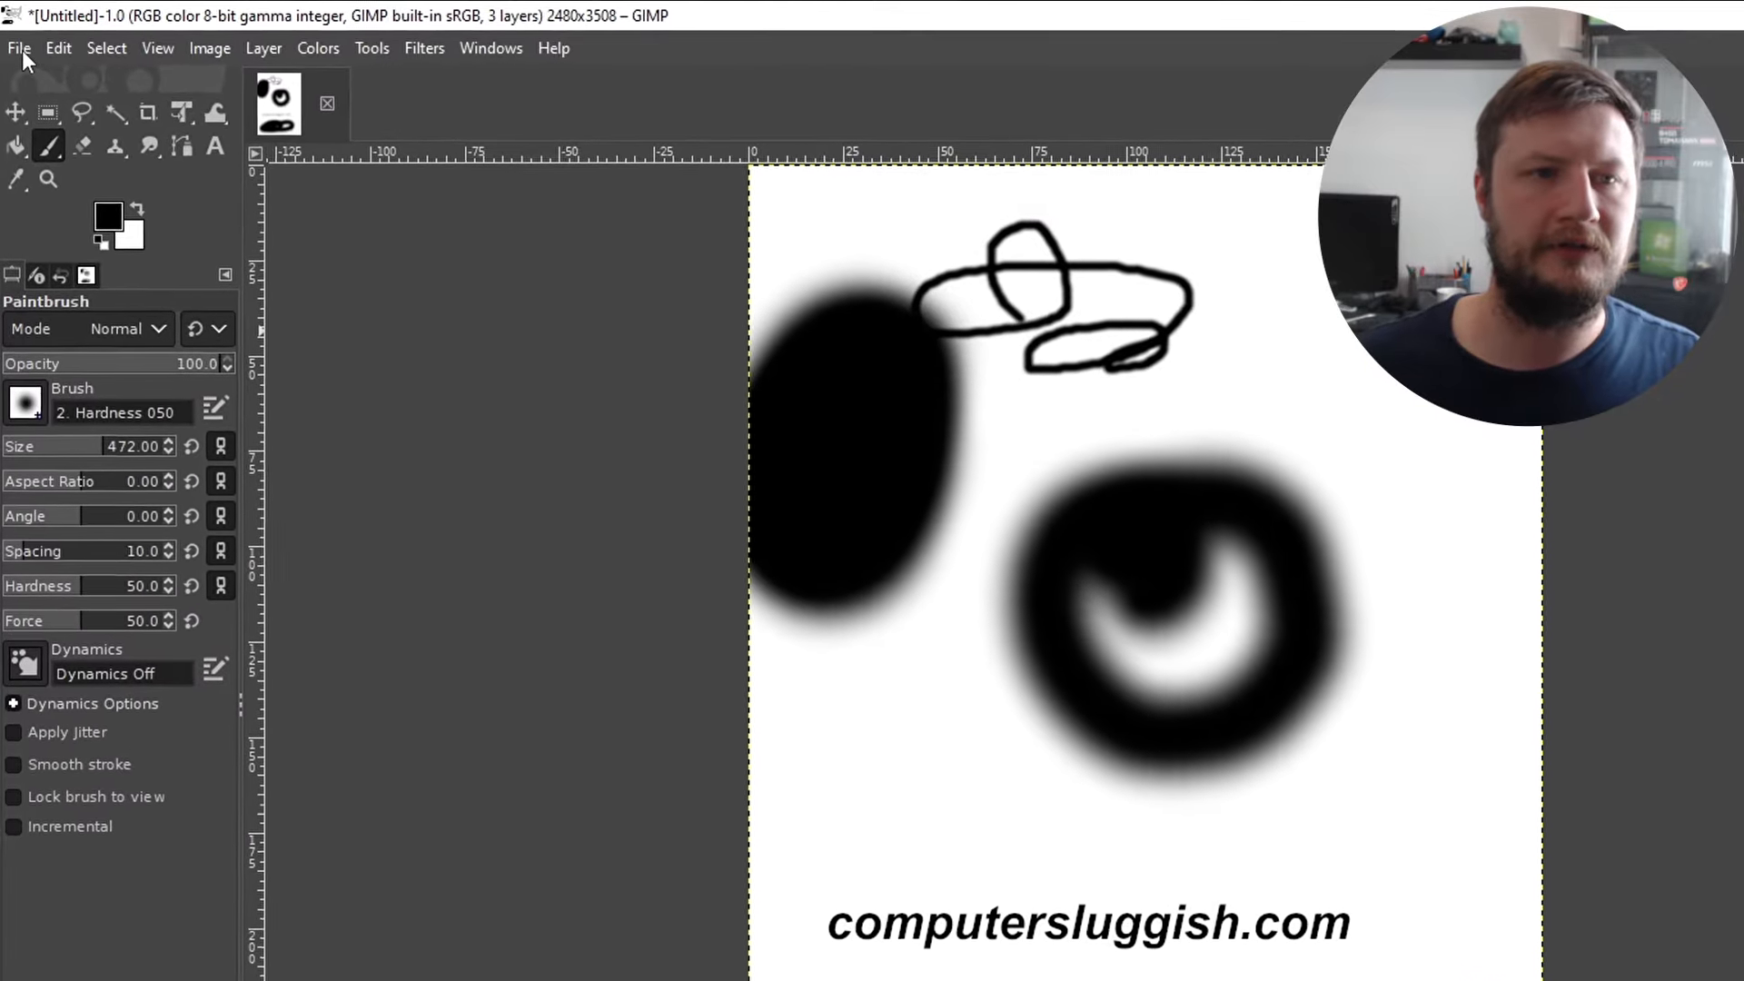
# Step: Start an Export As of the image into the Documents folder and expand the list of file types
pyautogui.click(21, 52)
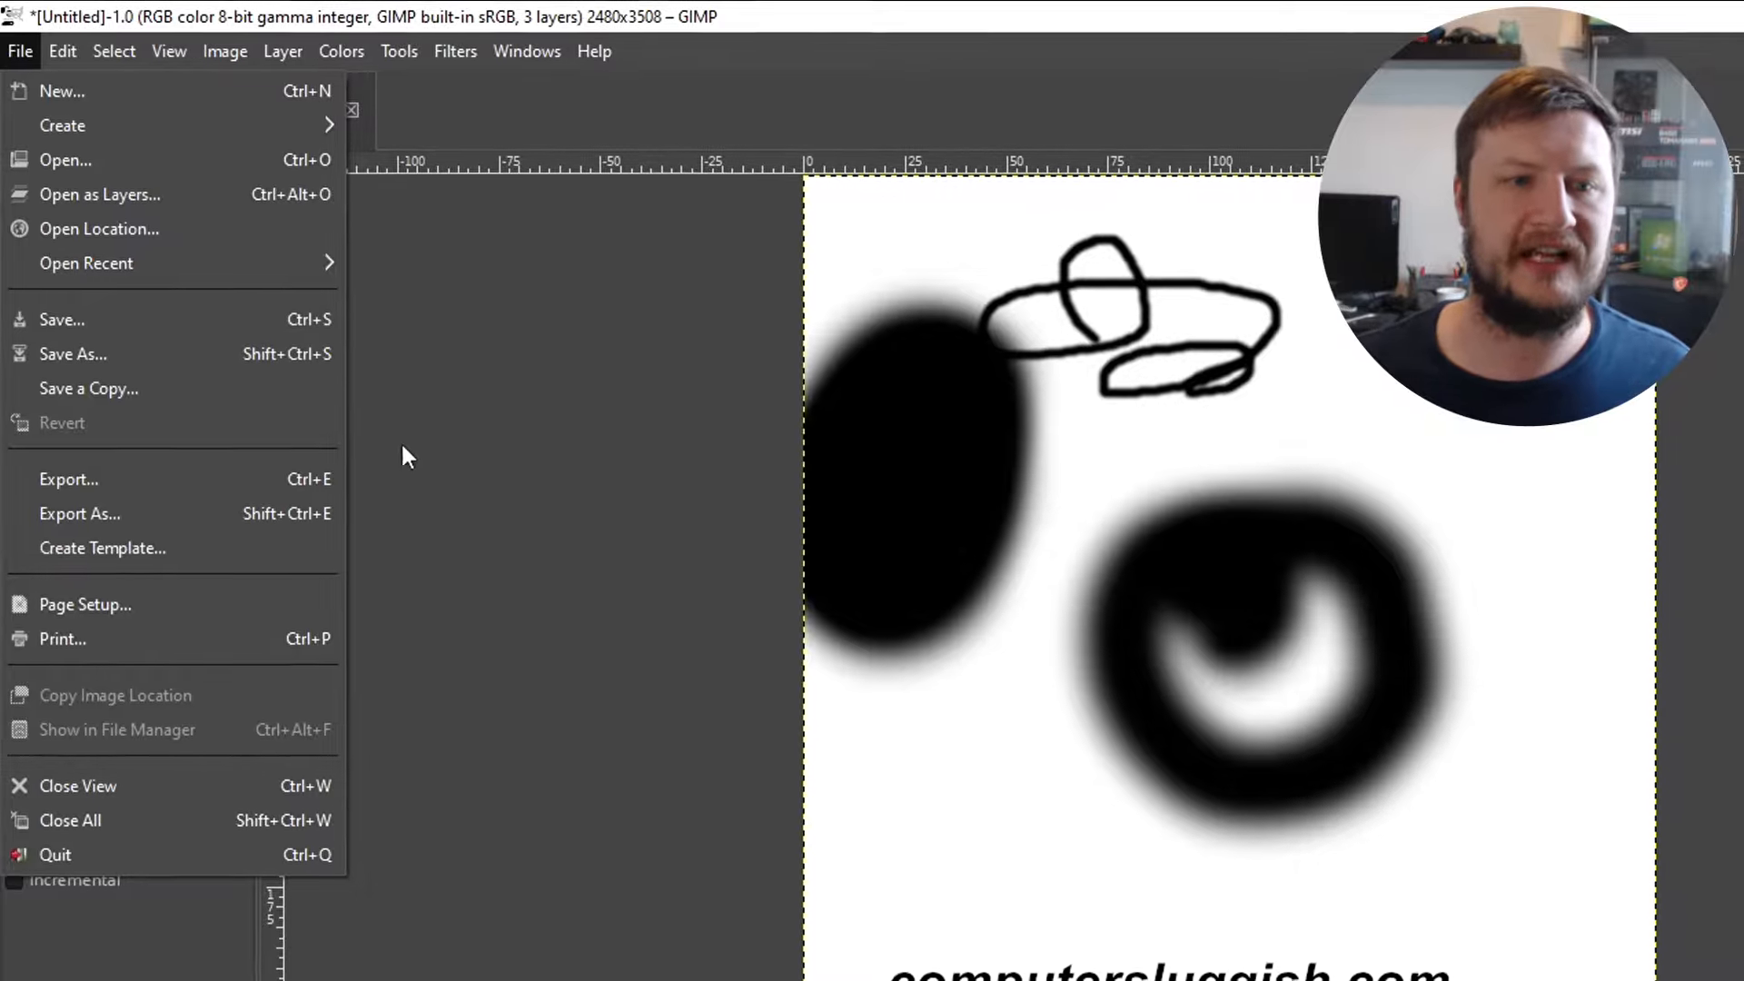
pyautogui.click(247, 507)
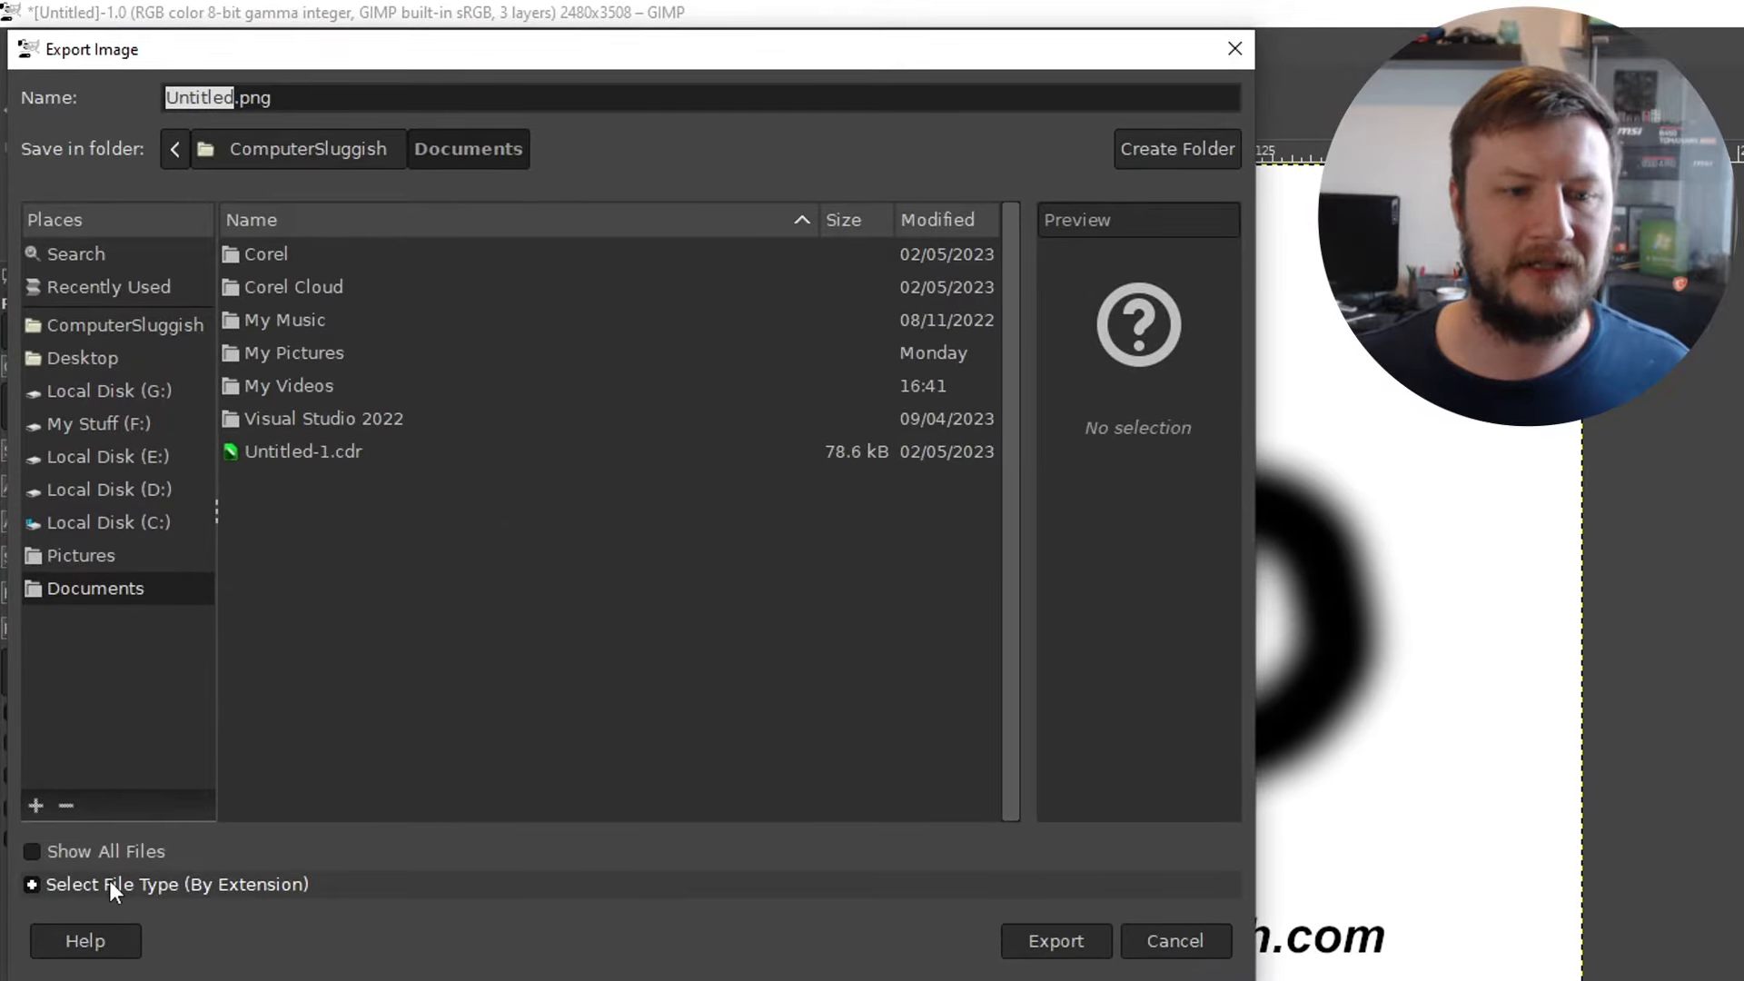
pyautogui.click(172, 886)
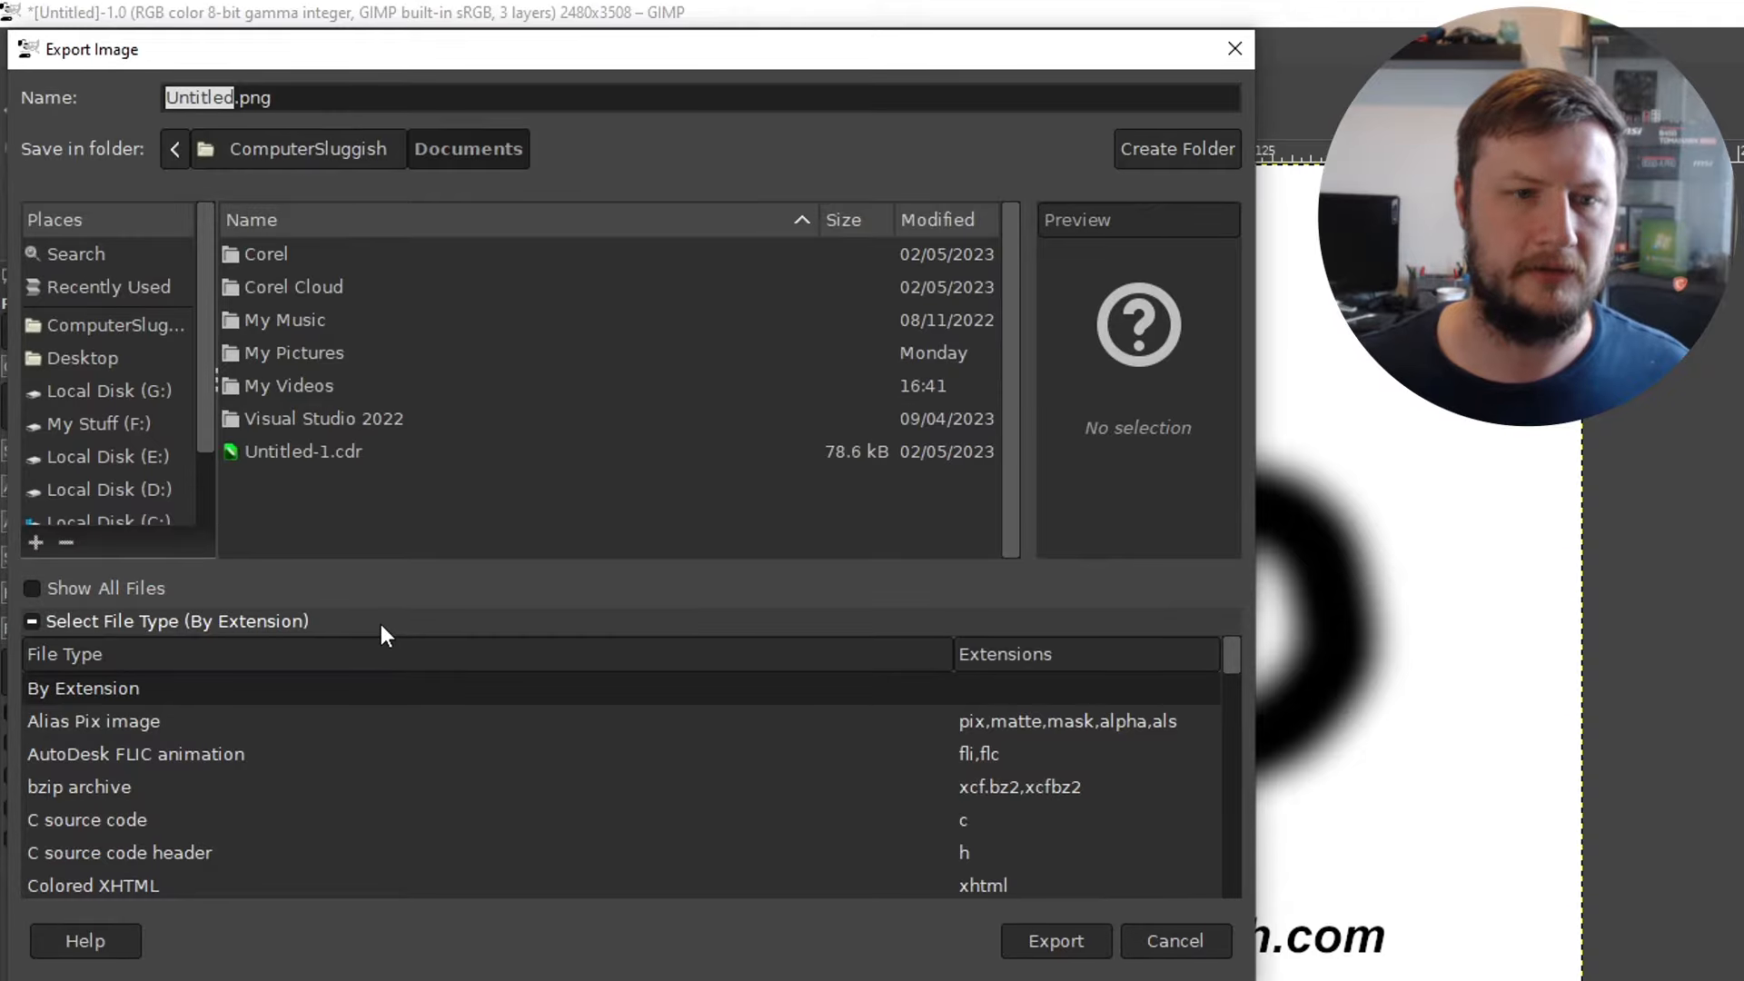
# Step: Choose GIF image as the export file type
pyautogui.scroll(-5, 908, 736)
pyautogui.scroll(-4, 895, 762)
pyautogui.scroll(2, 883, 783)
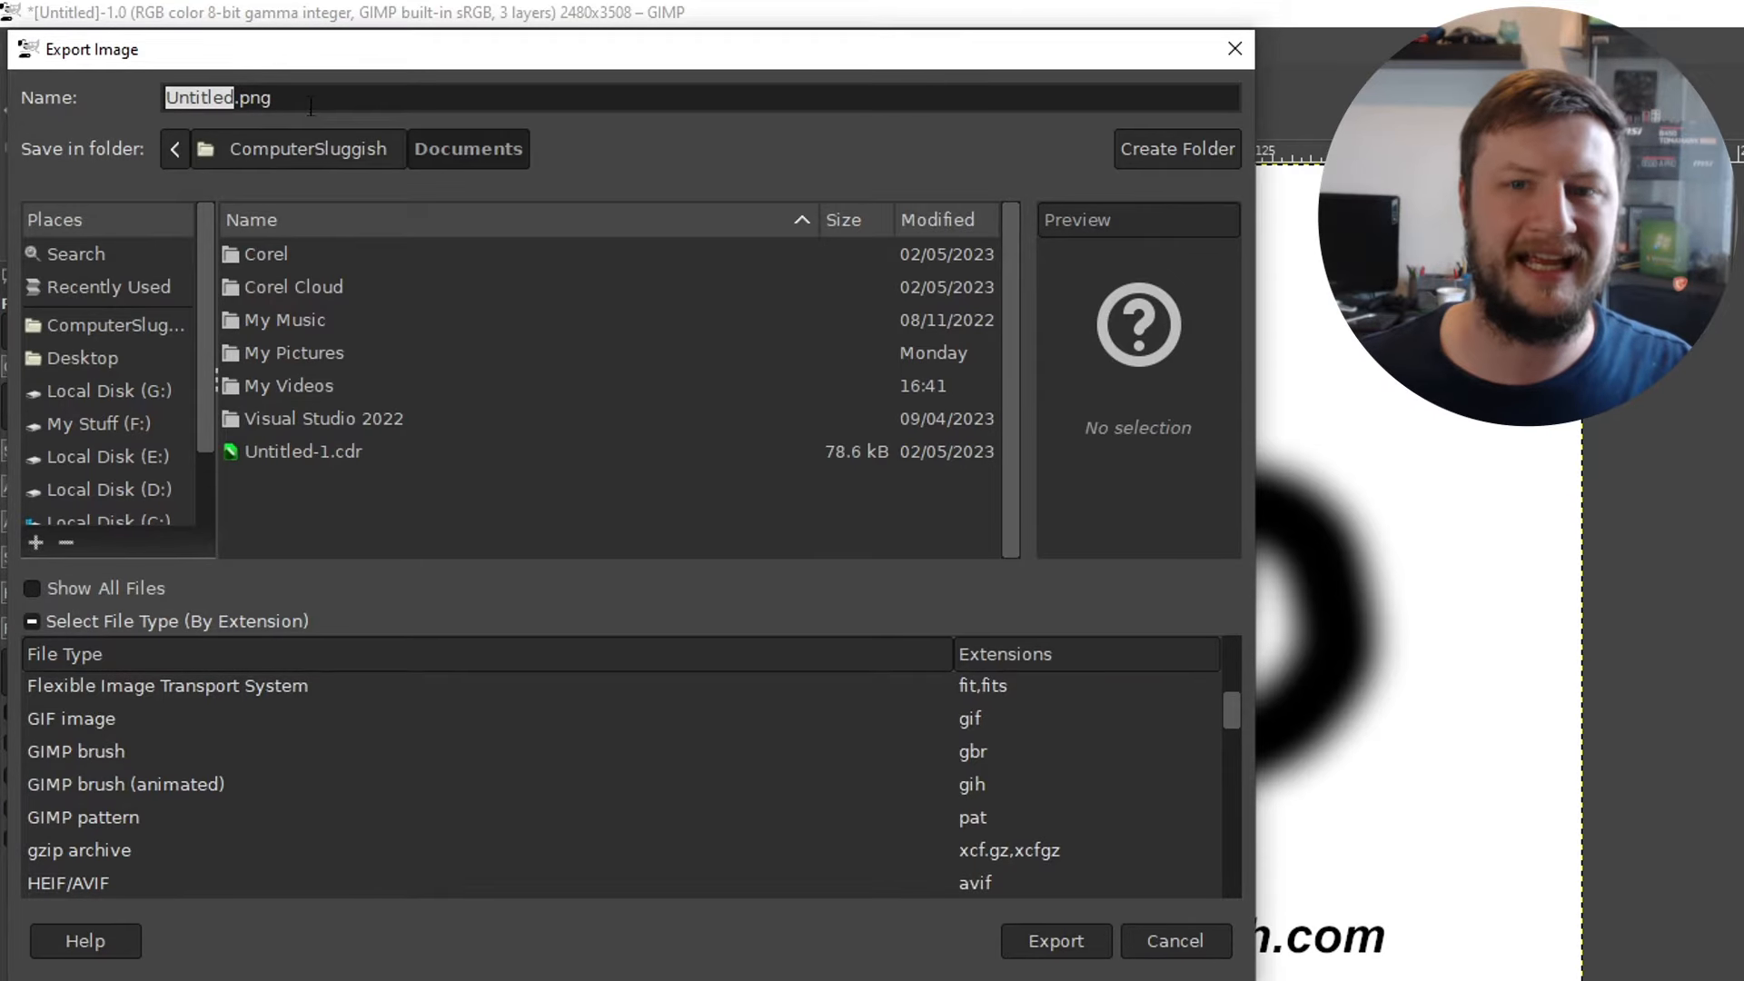
pyautogui.click(320, 722)
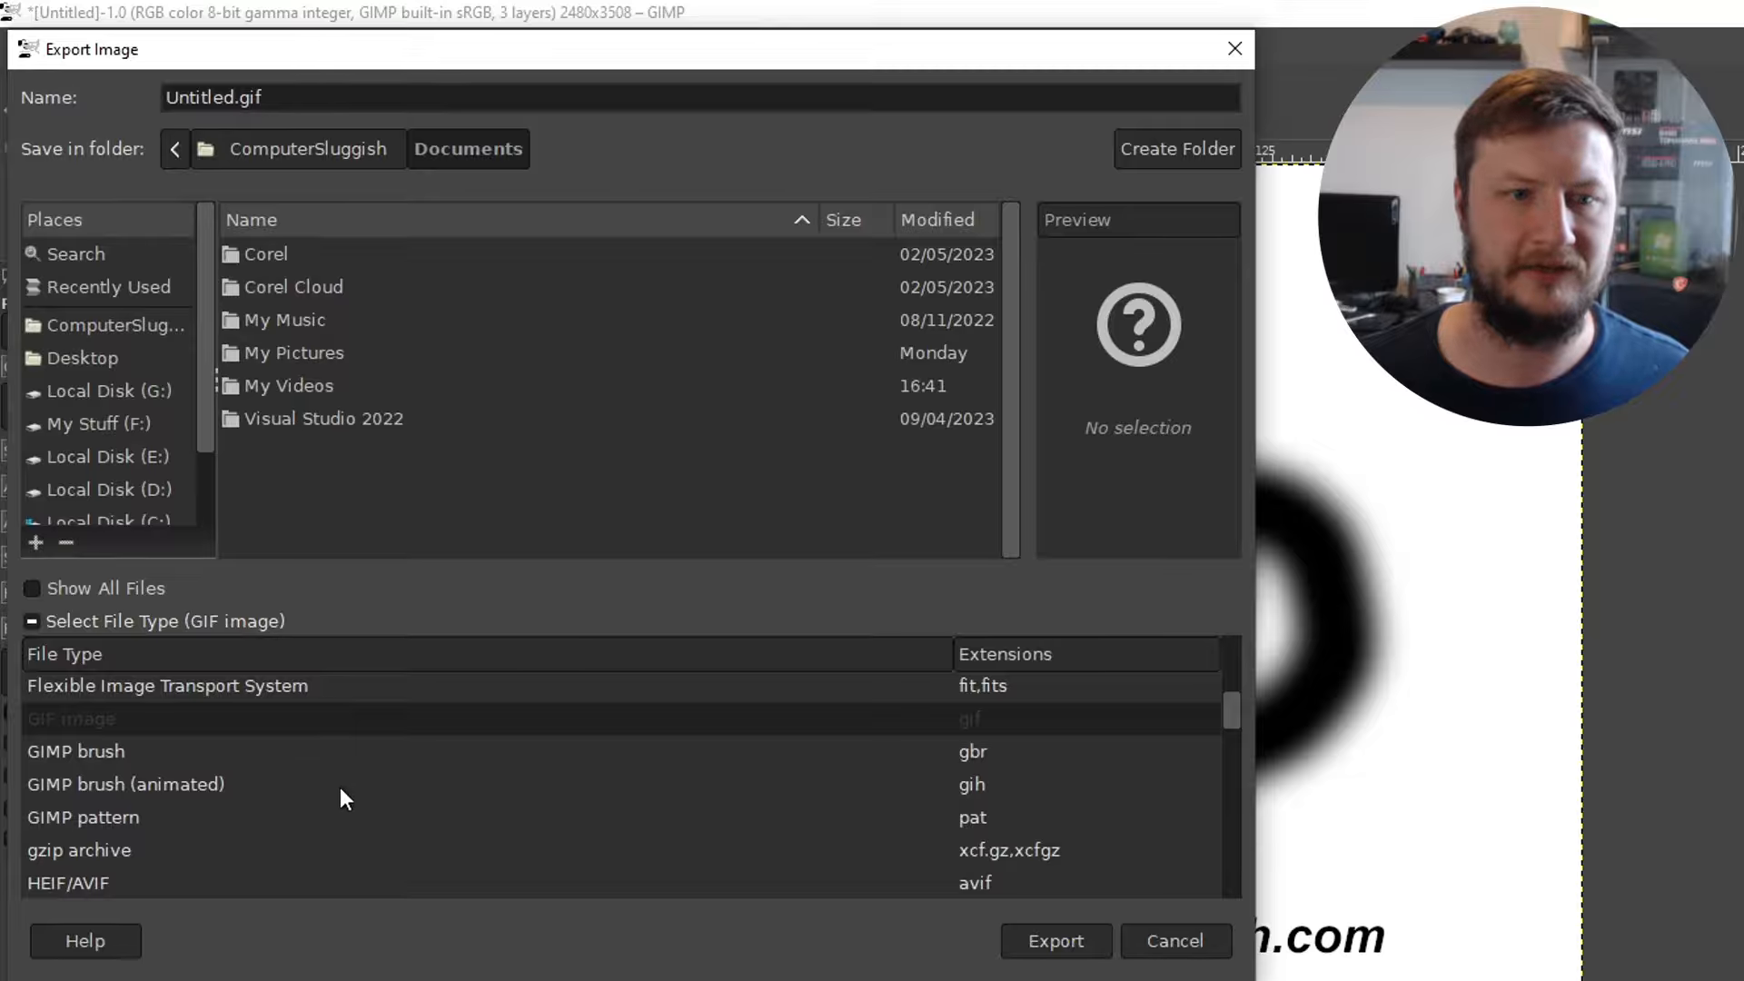
# Step: Choose JPEG image as the export file type and proceed with exporting Untitled.jpg
pyautogui.scroll(3, 526, 808)
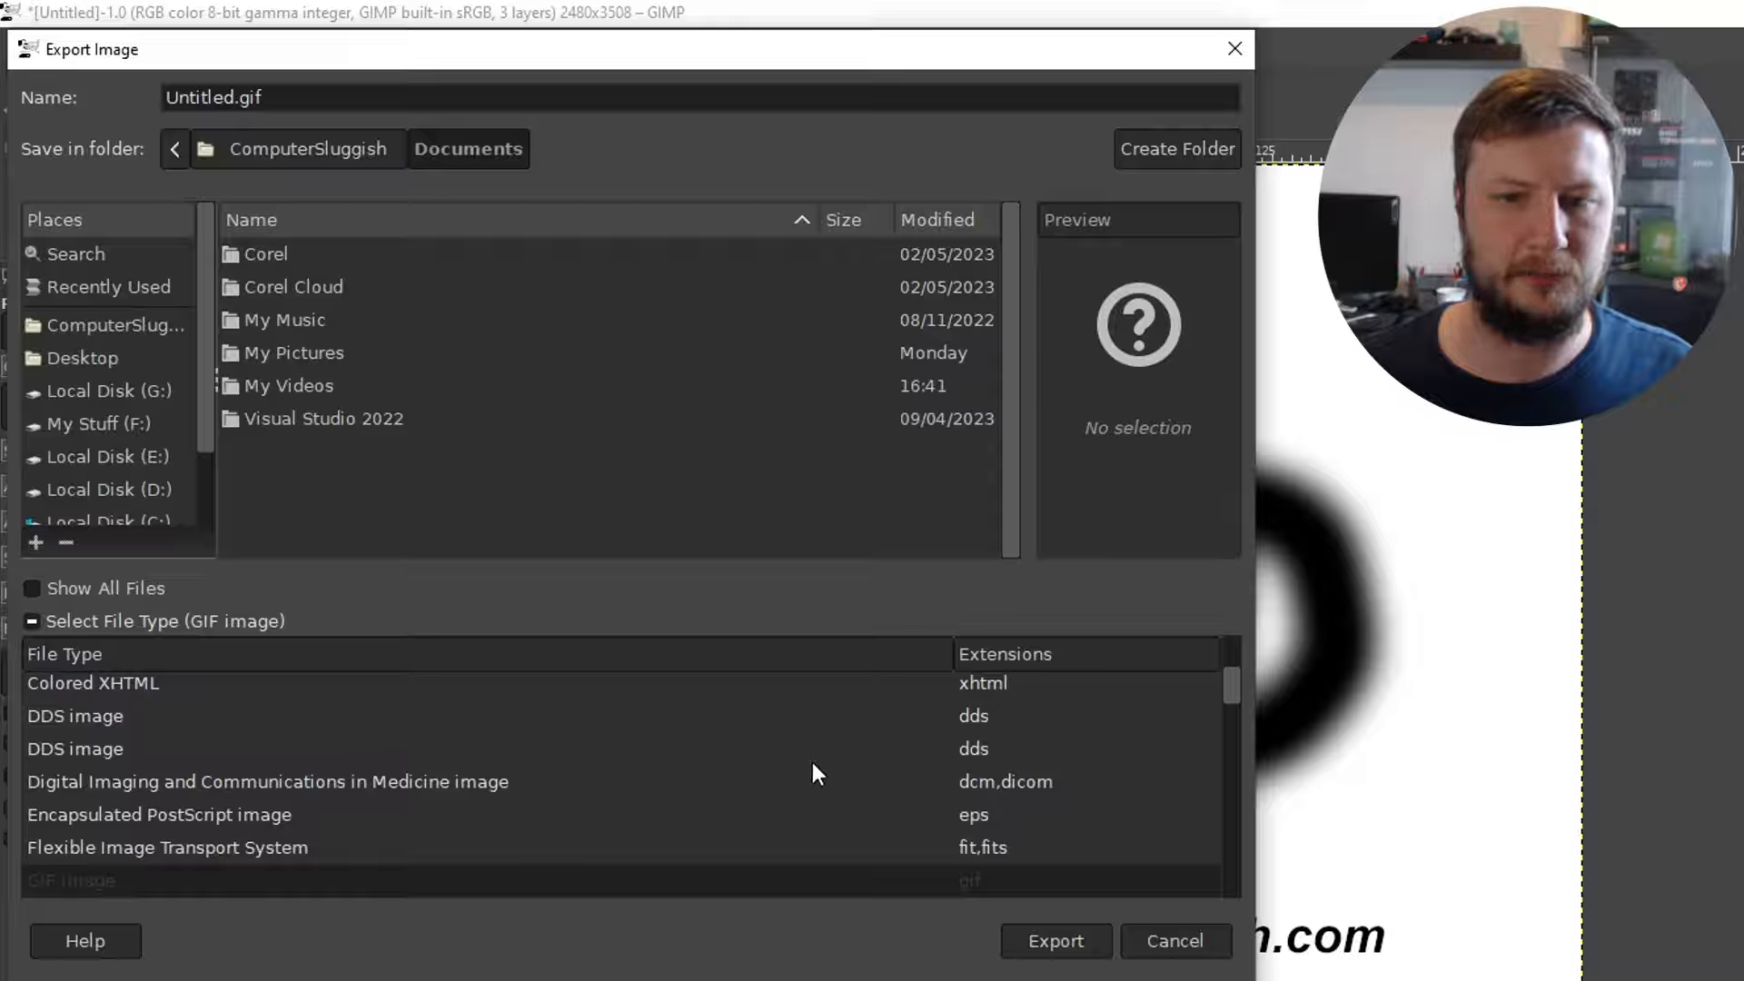
pyautogui.scroll(3, 415, 779)
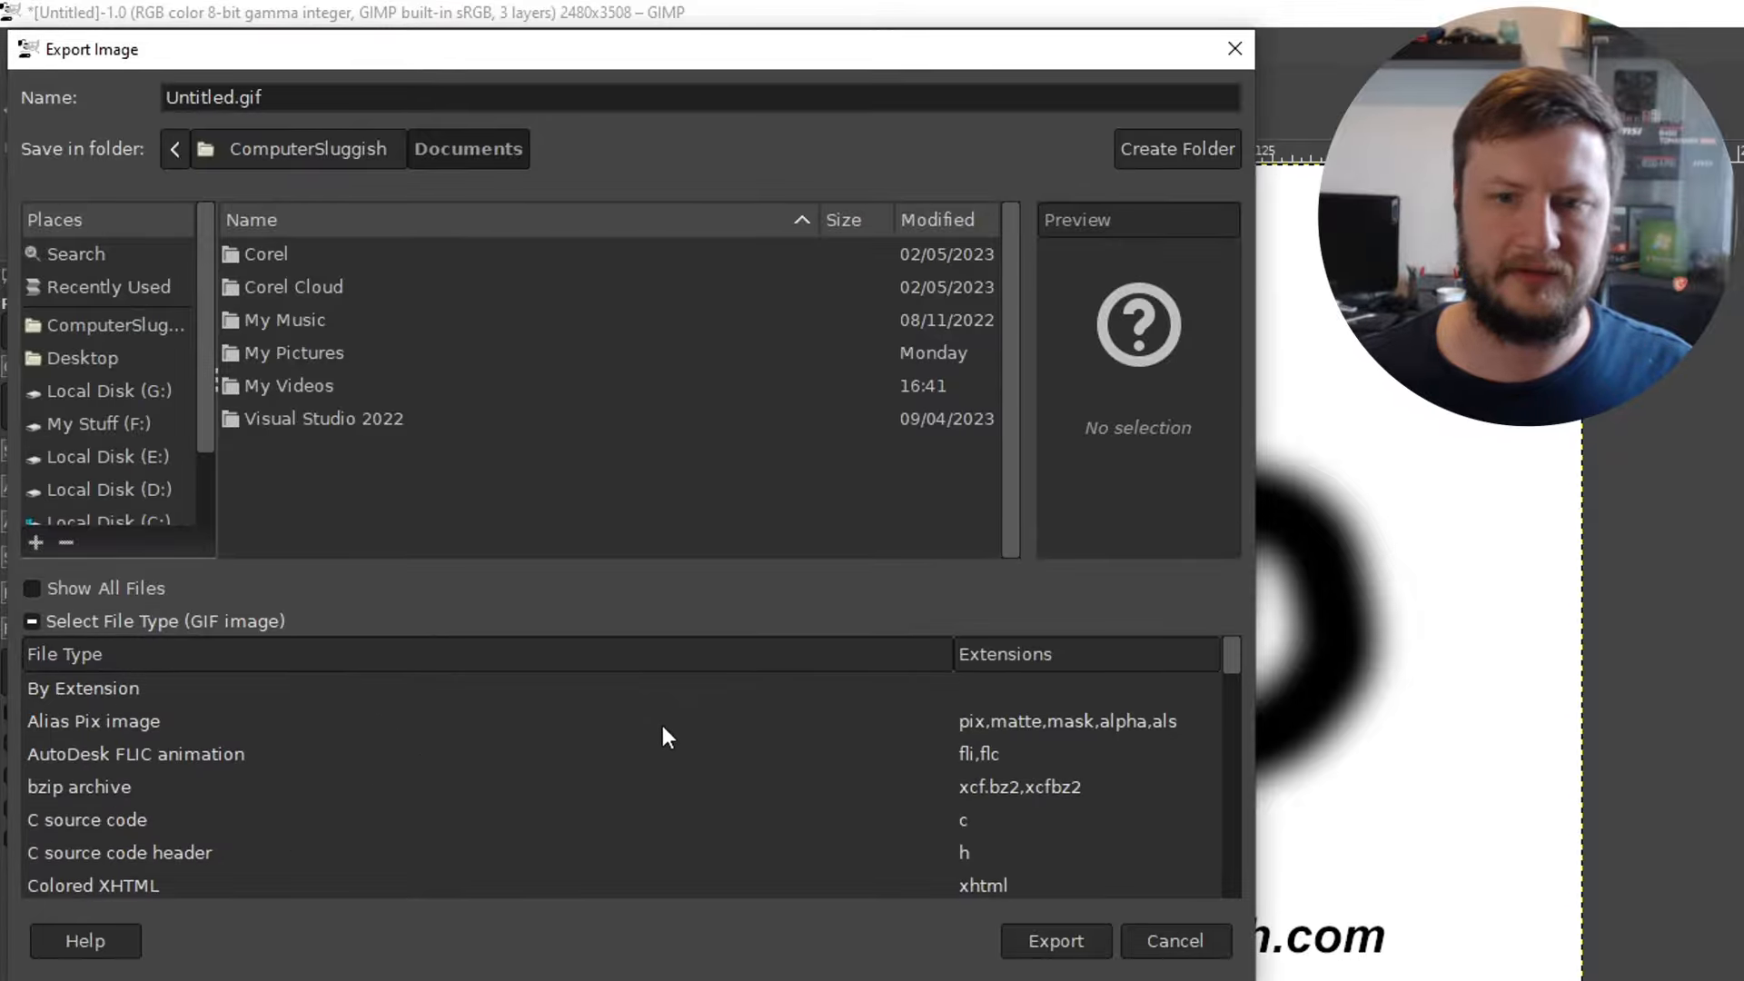
pyautogui.scroll(-8, 667, 740)
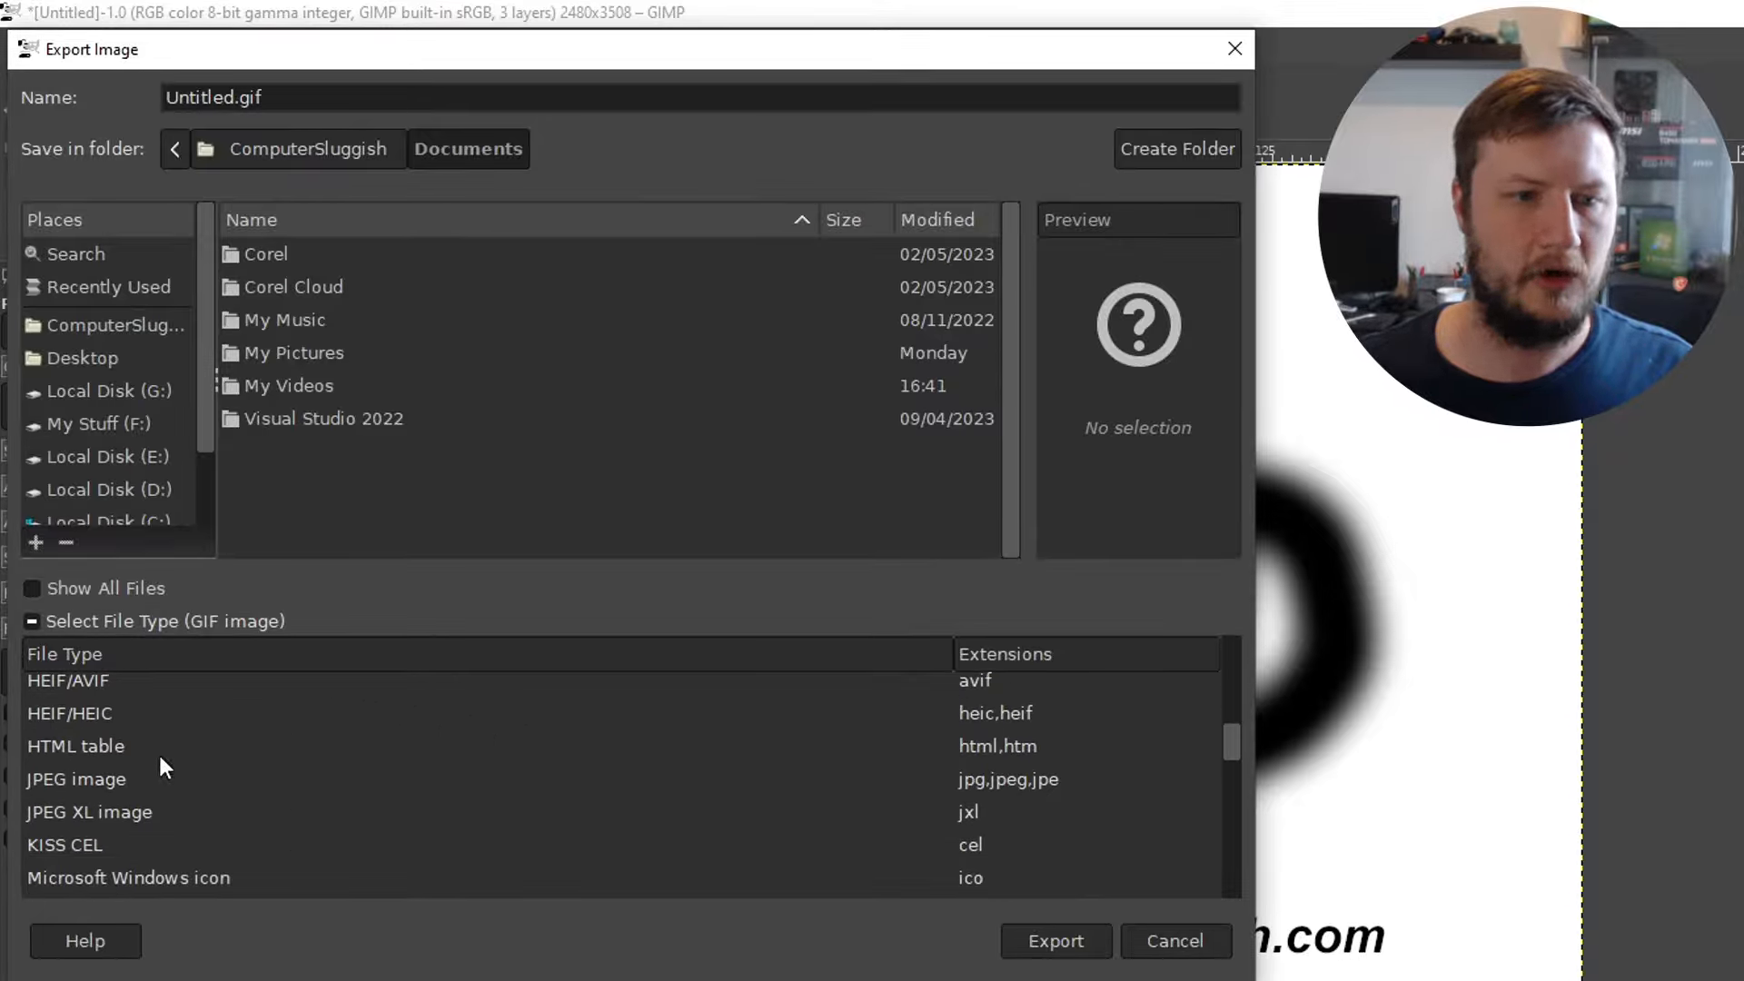
pyautogui.click(100, 781)
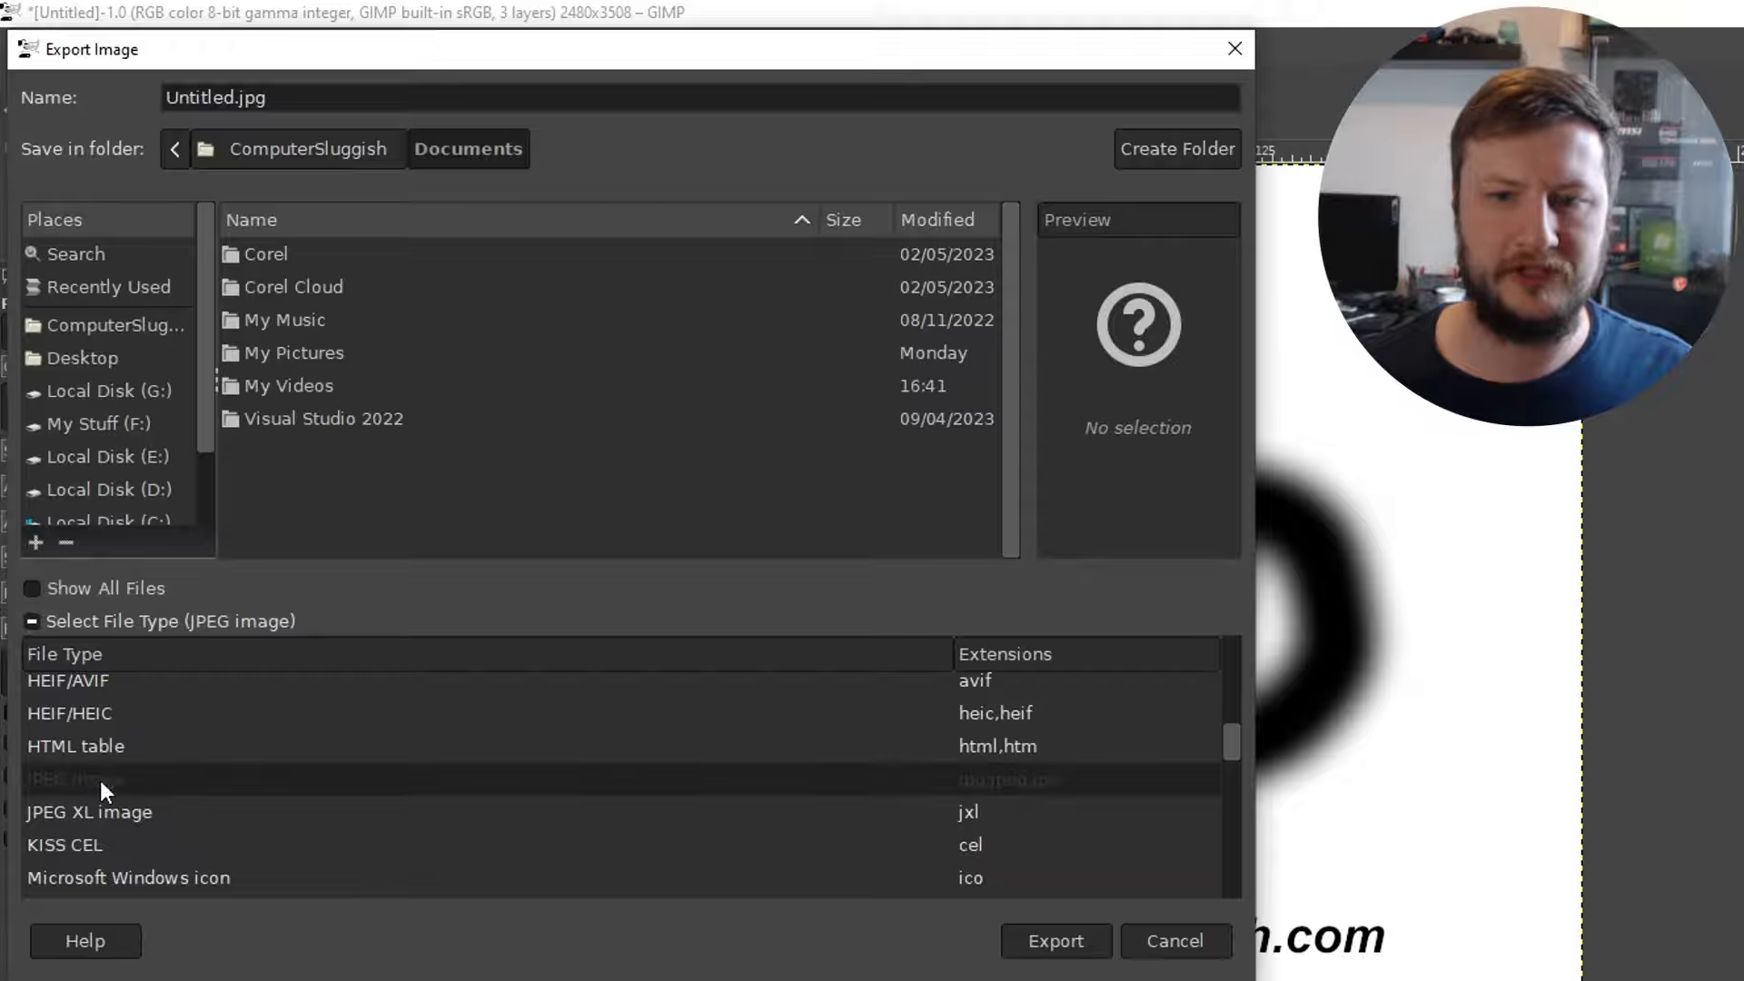
pyautogui.click(1086, 940)
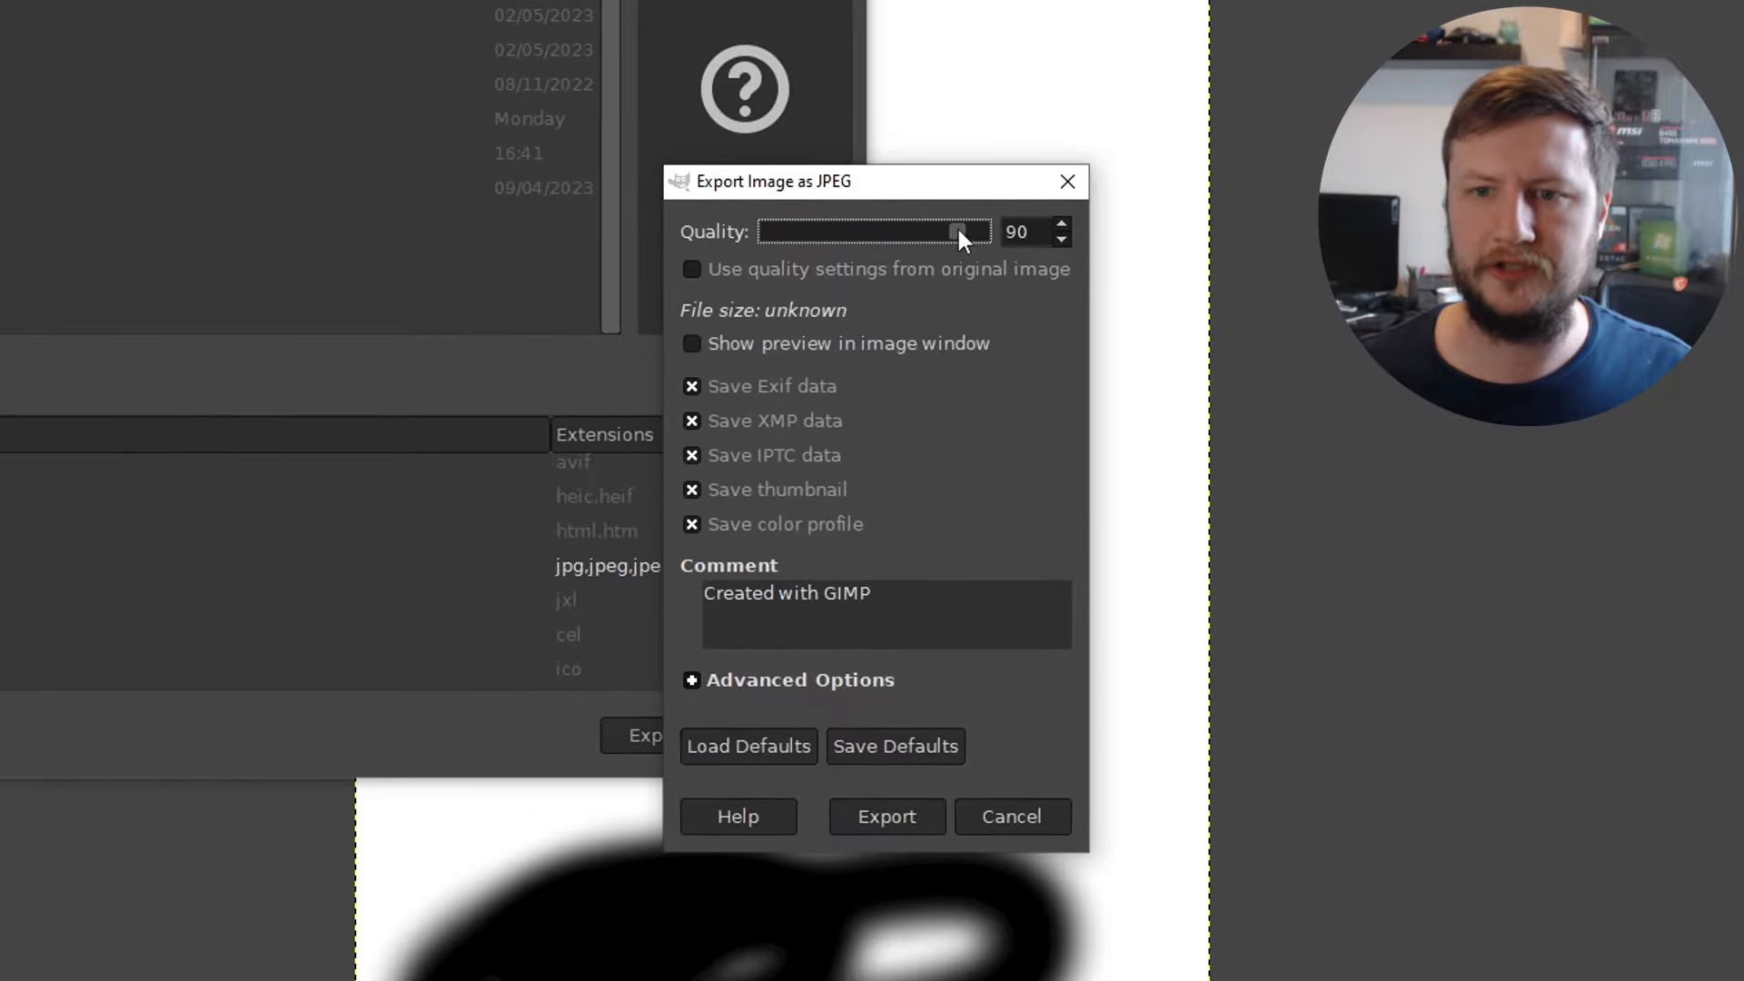
# Step: Set the JPEG quality to 100 and complete the export
pyautogui.moveTo(1274, 418); pyautogui.dragTo(1261, 418)
pyautogui.moveTo(944, 234); pyautogui.dragTo(901, 240)
pyautogui.moveTo(737, 232); pyautogui.dragTo(870, 242)
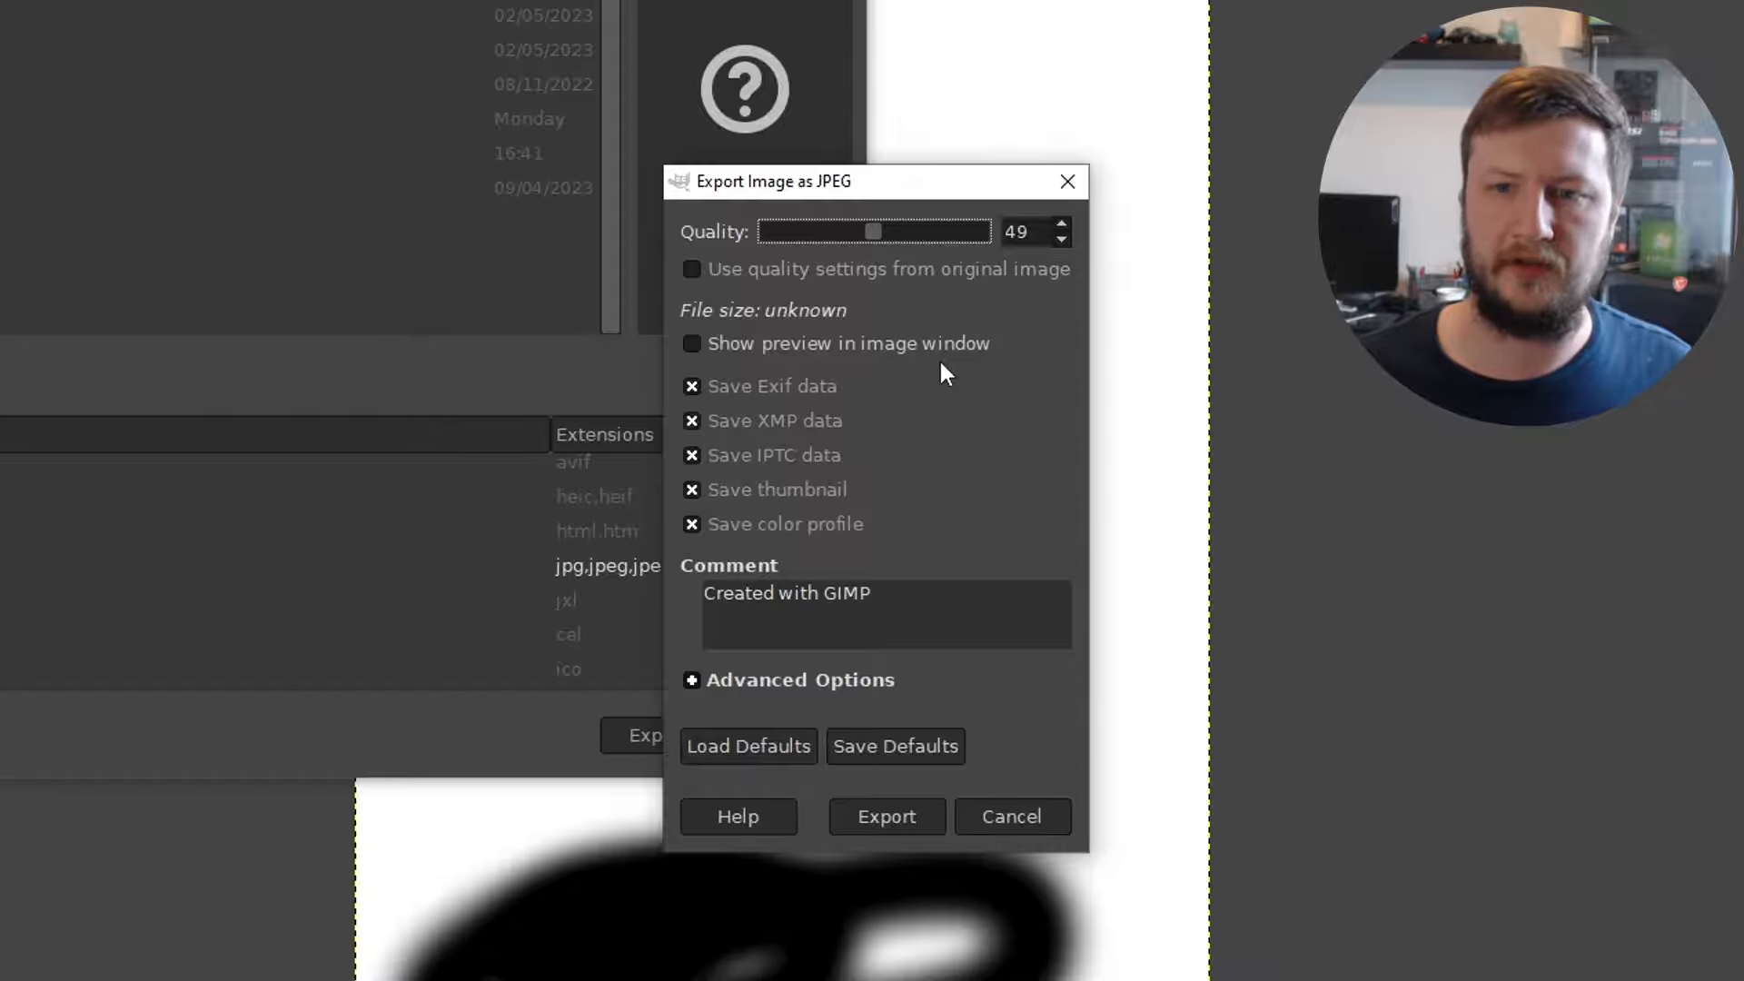
pyautogui.moveTo(876, 231); pyautogui.dragTo(1003, 234)
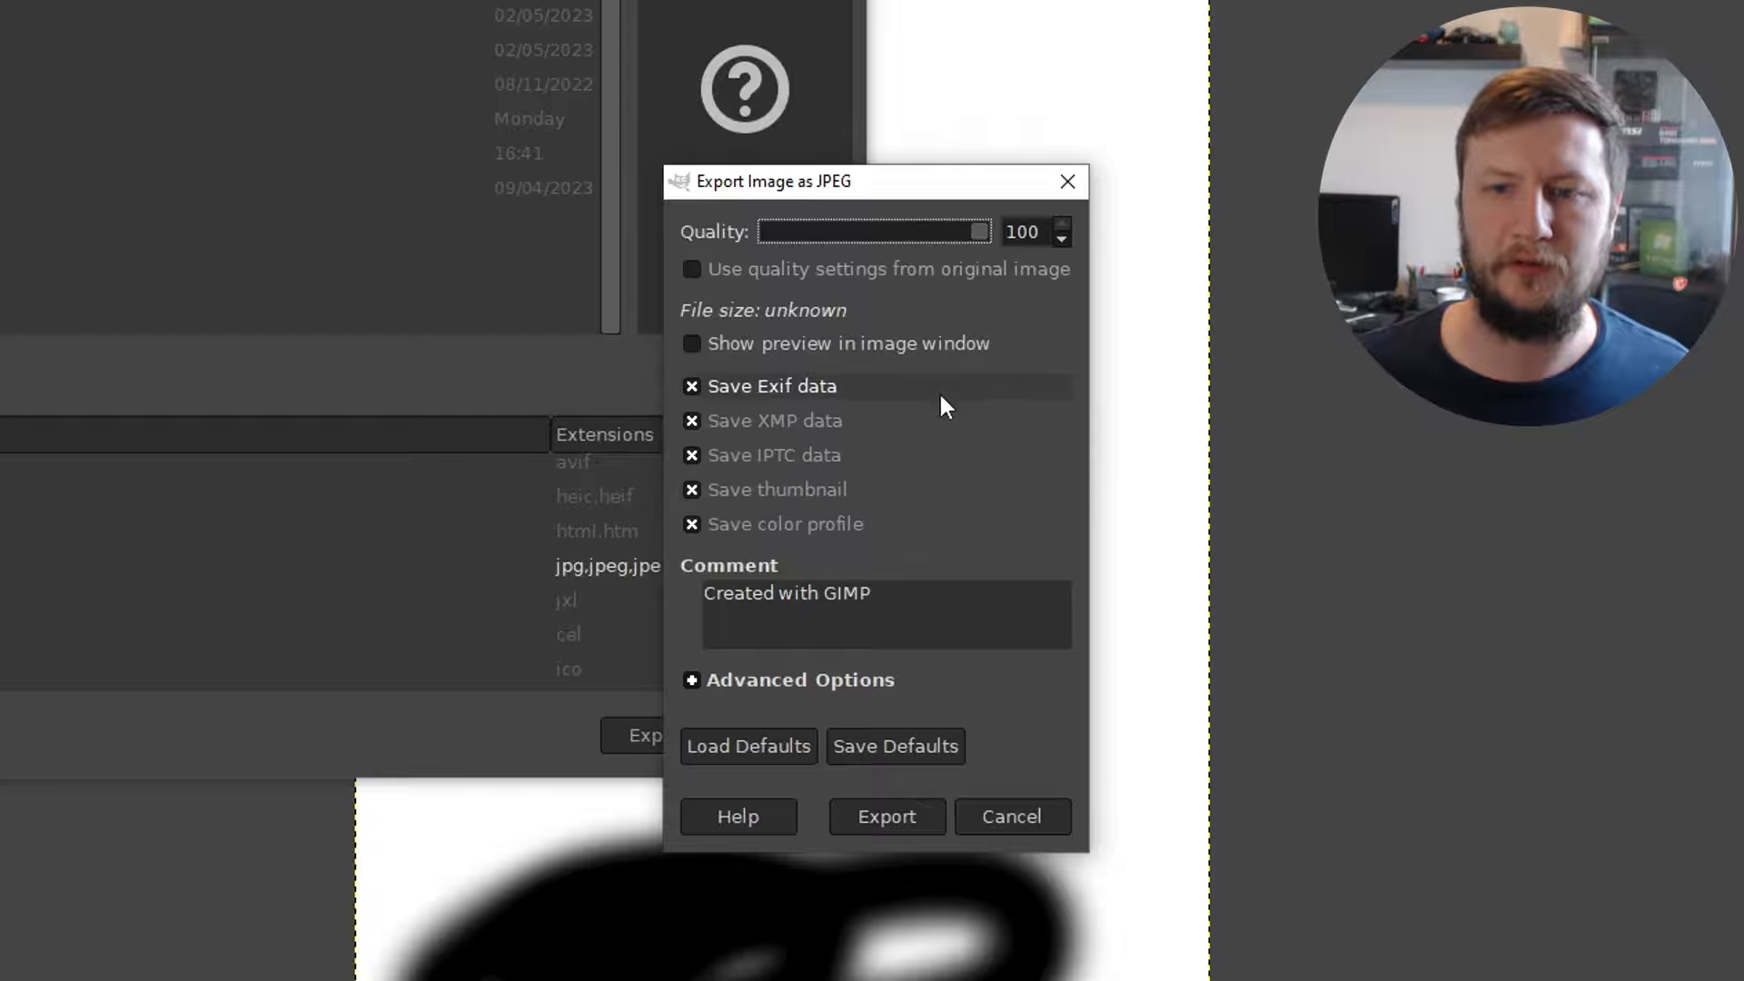
pyautogui.click(908, 817)
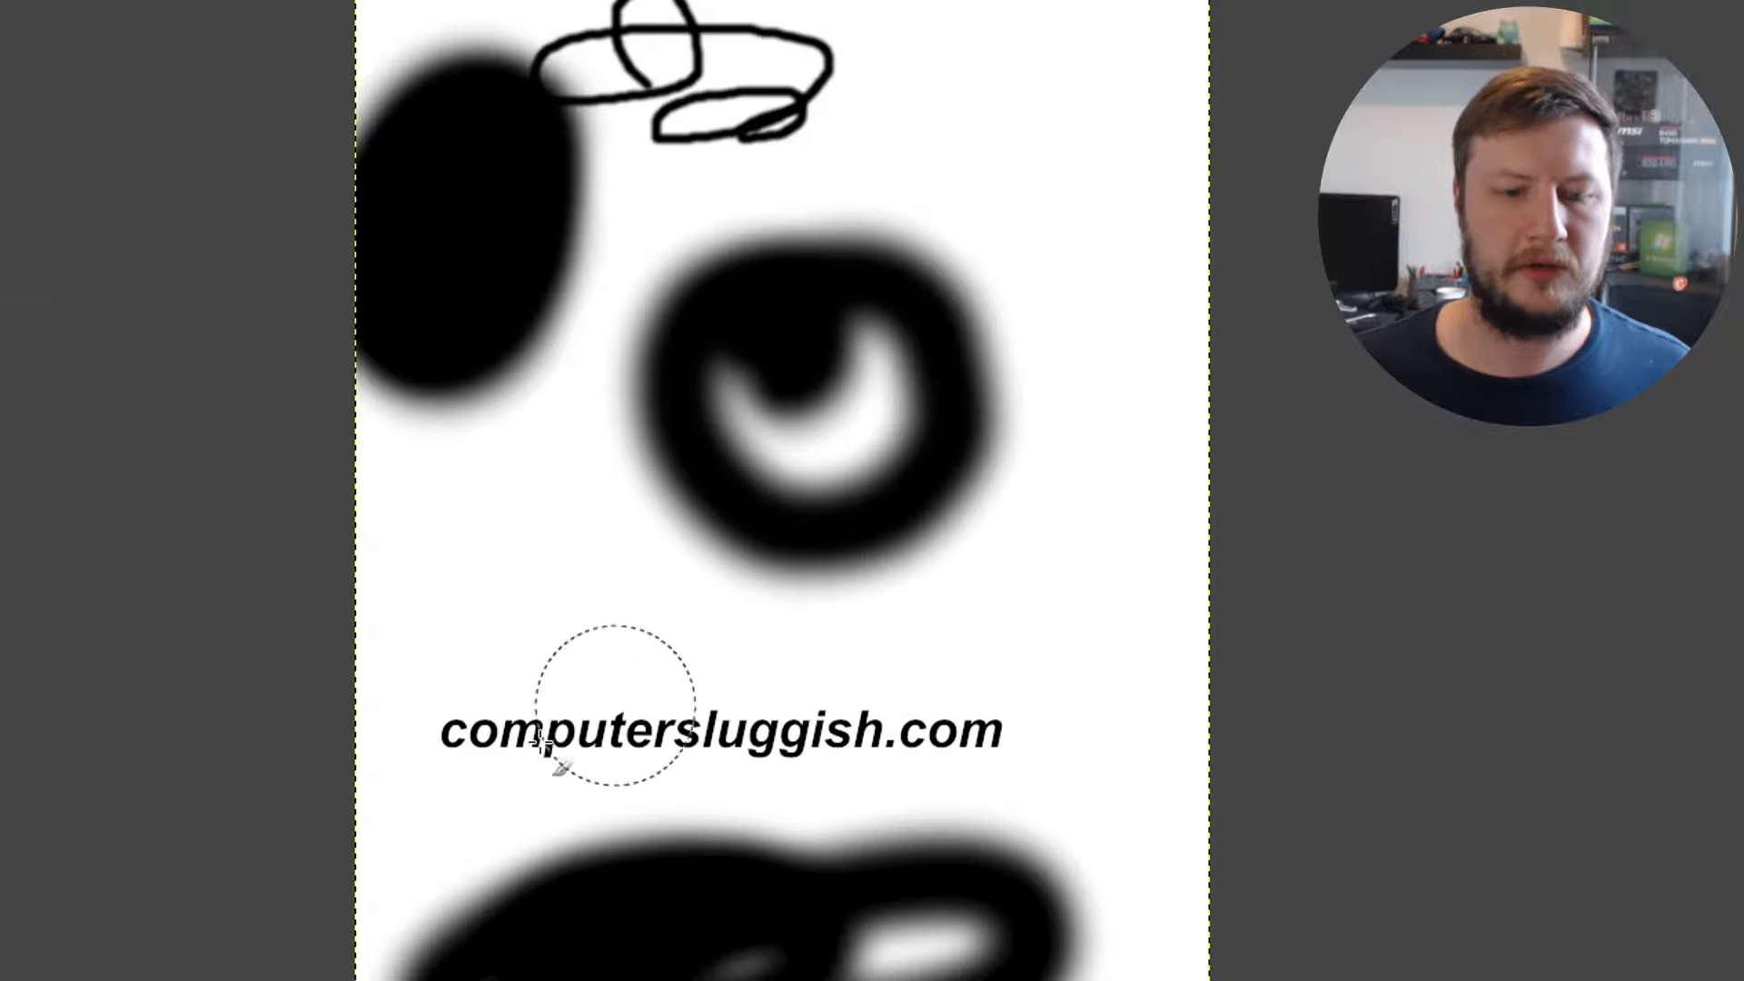
# Step: Switch to File Explorer, view the exported Untitled JPG from the Documents folder in Photos, and close the viewer
pyautogui.click(218, 979)
pyautogui.click(346, 276)
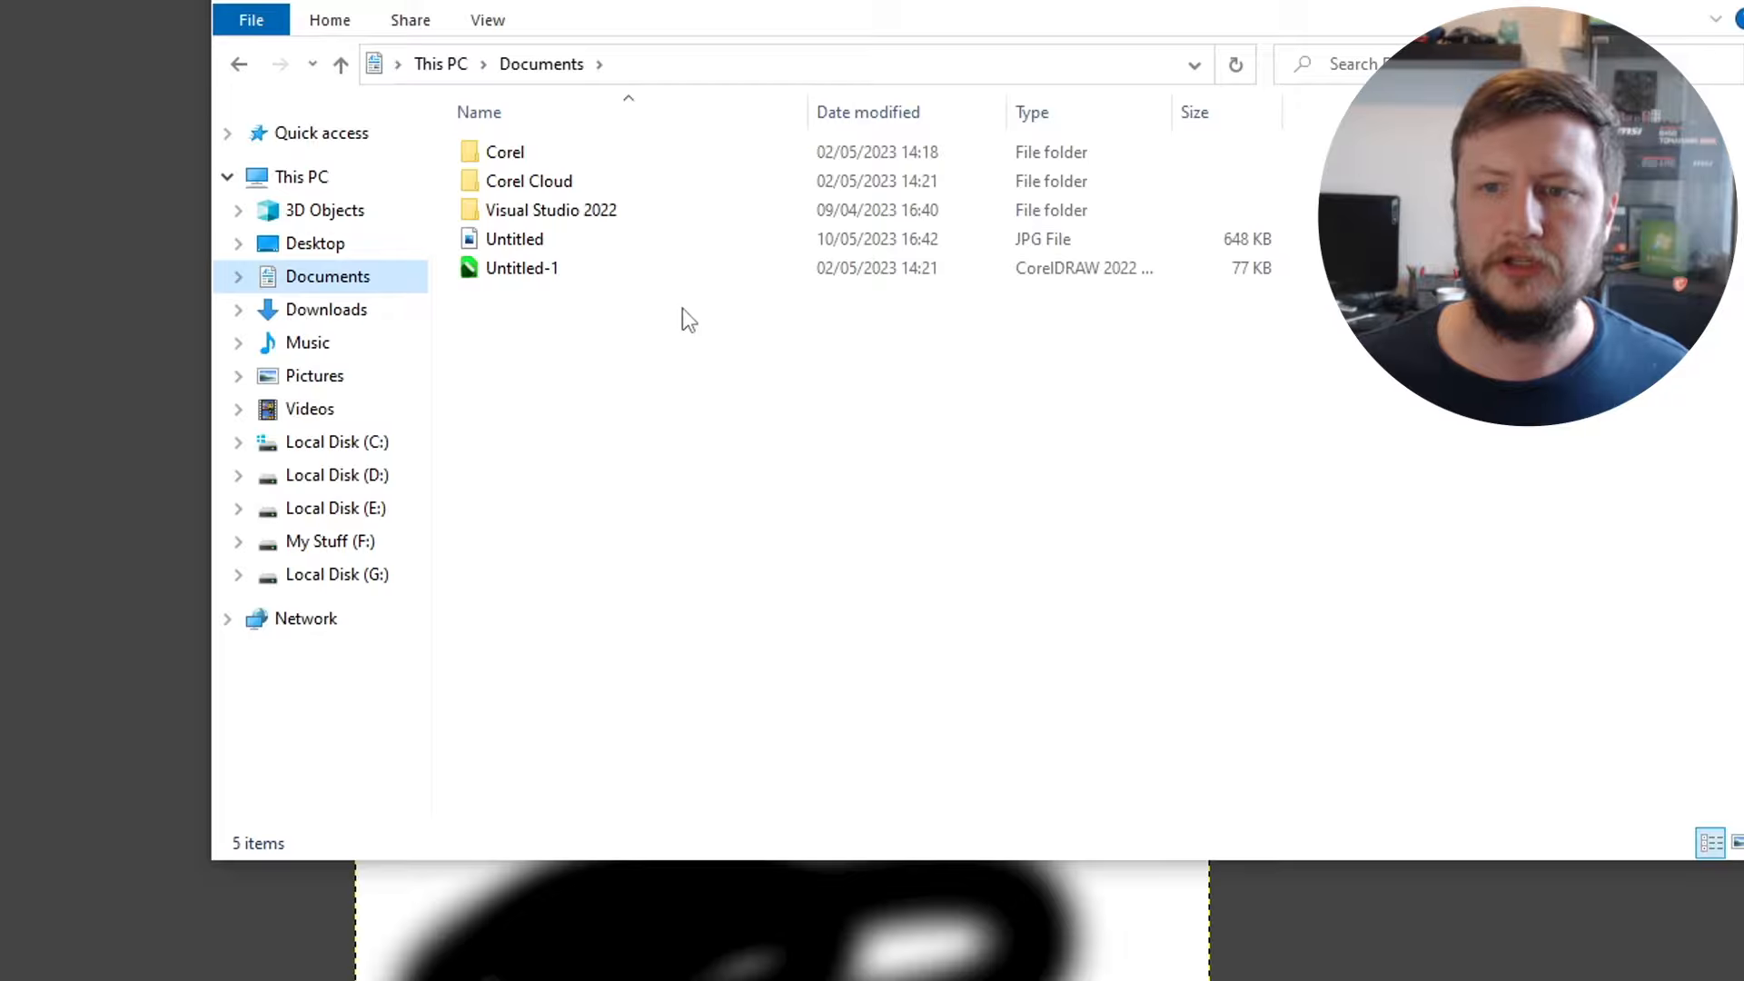
pyautogui.doubleClick(552, 238)
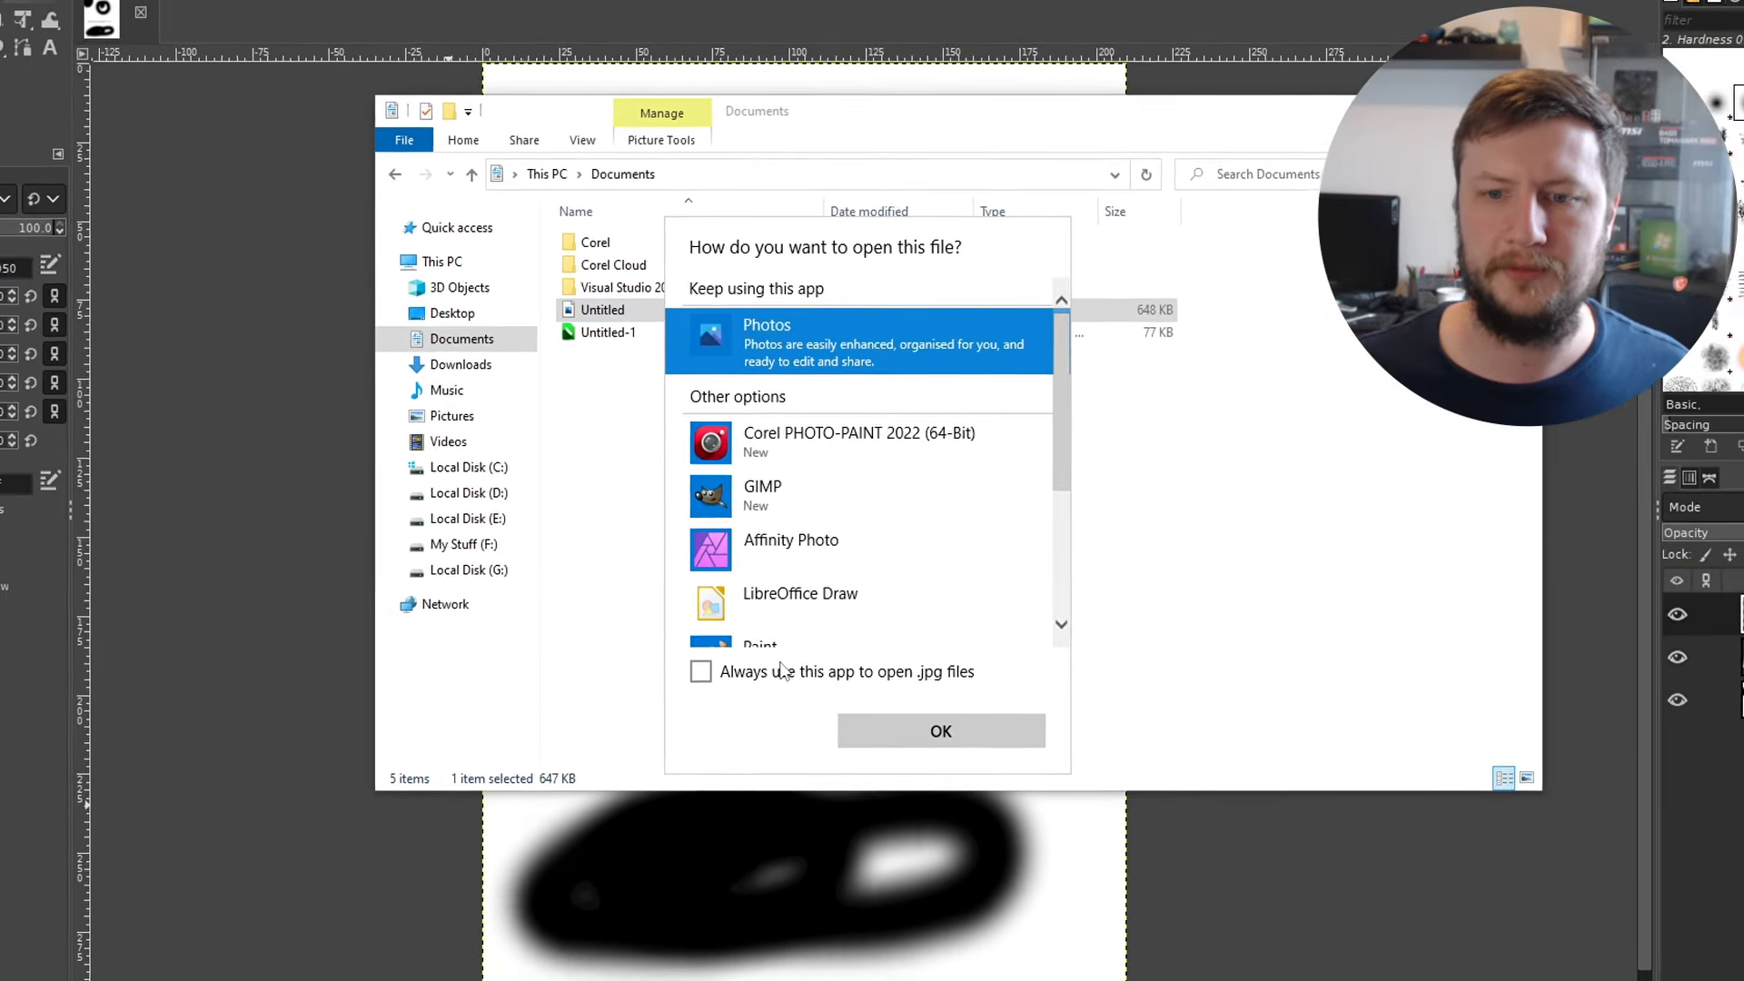
pyautogui.click(948, 748)
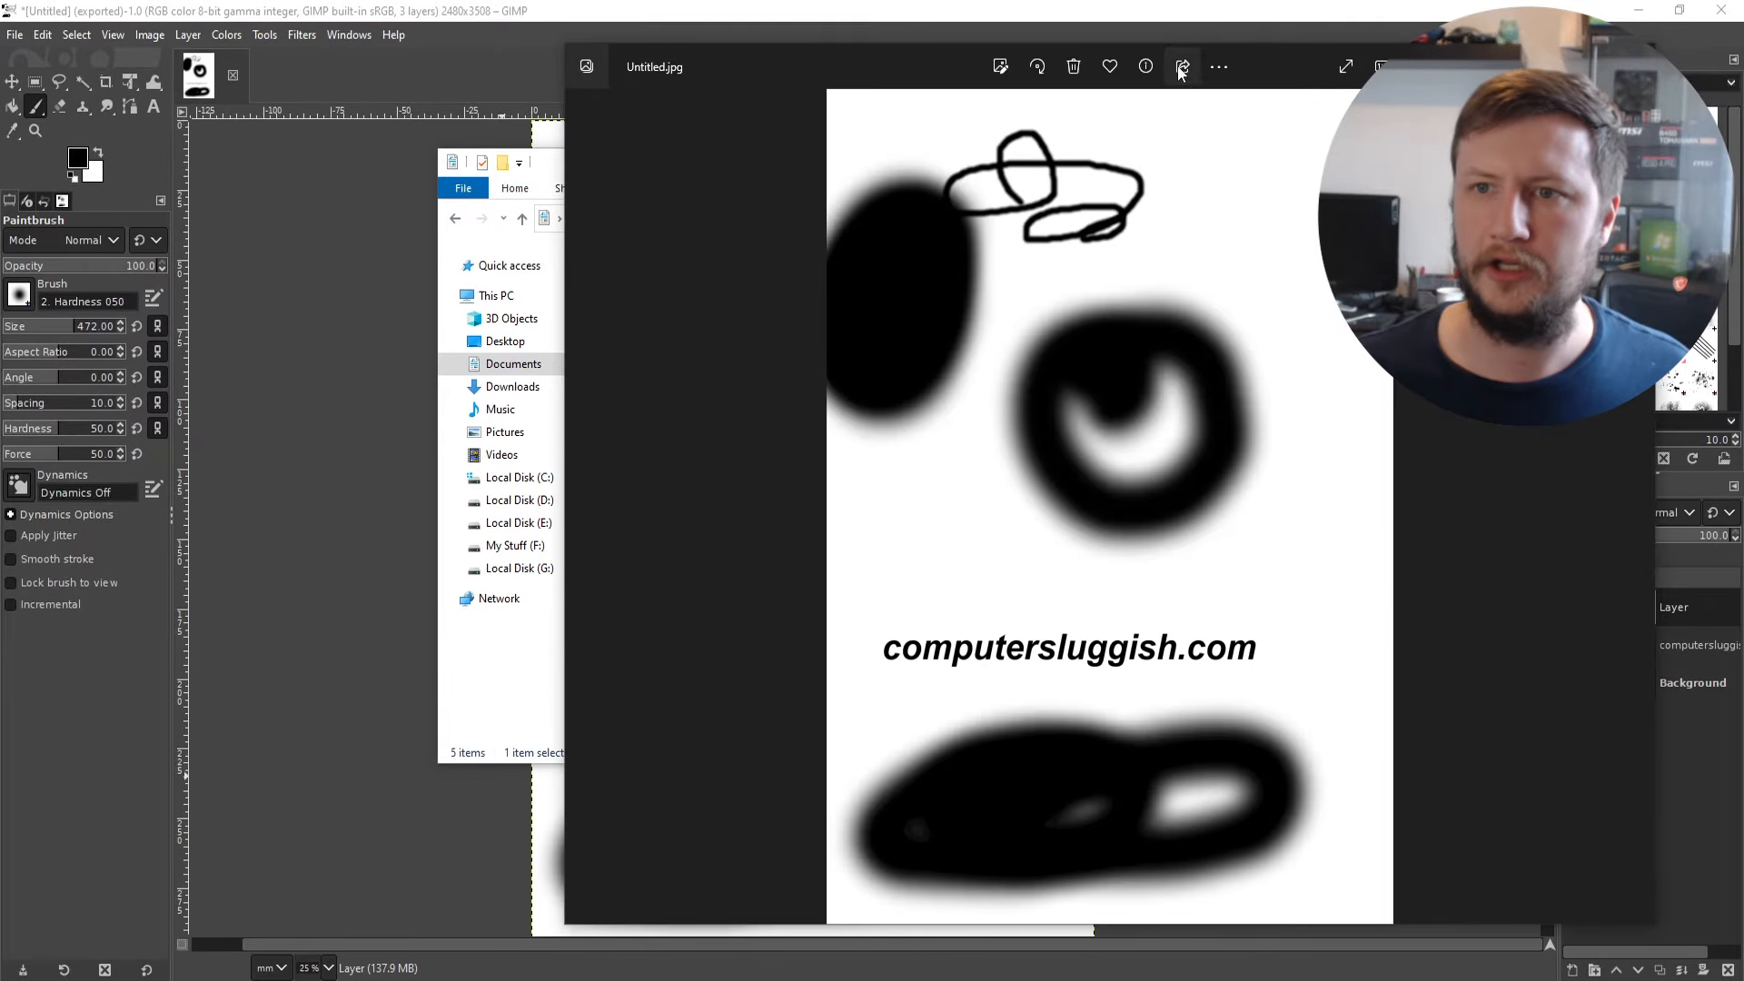
pyautogui.moveTo(1268, 61); pyautogui.dragTo(906, 60)
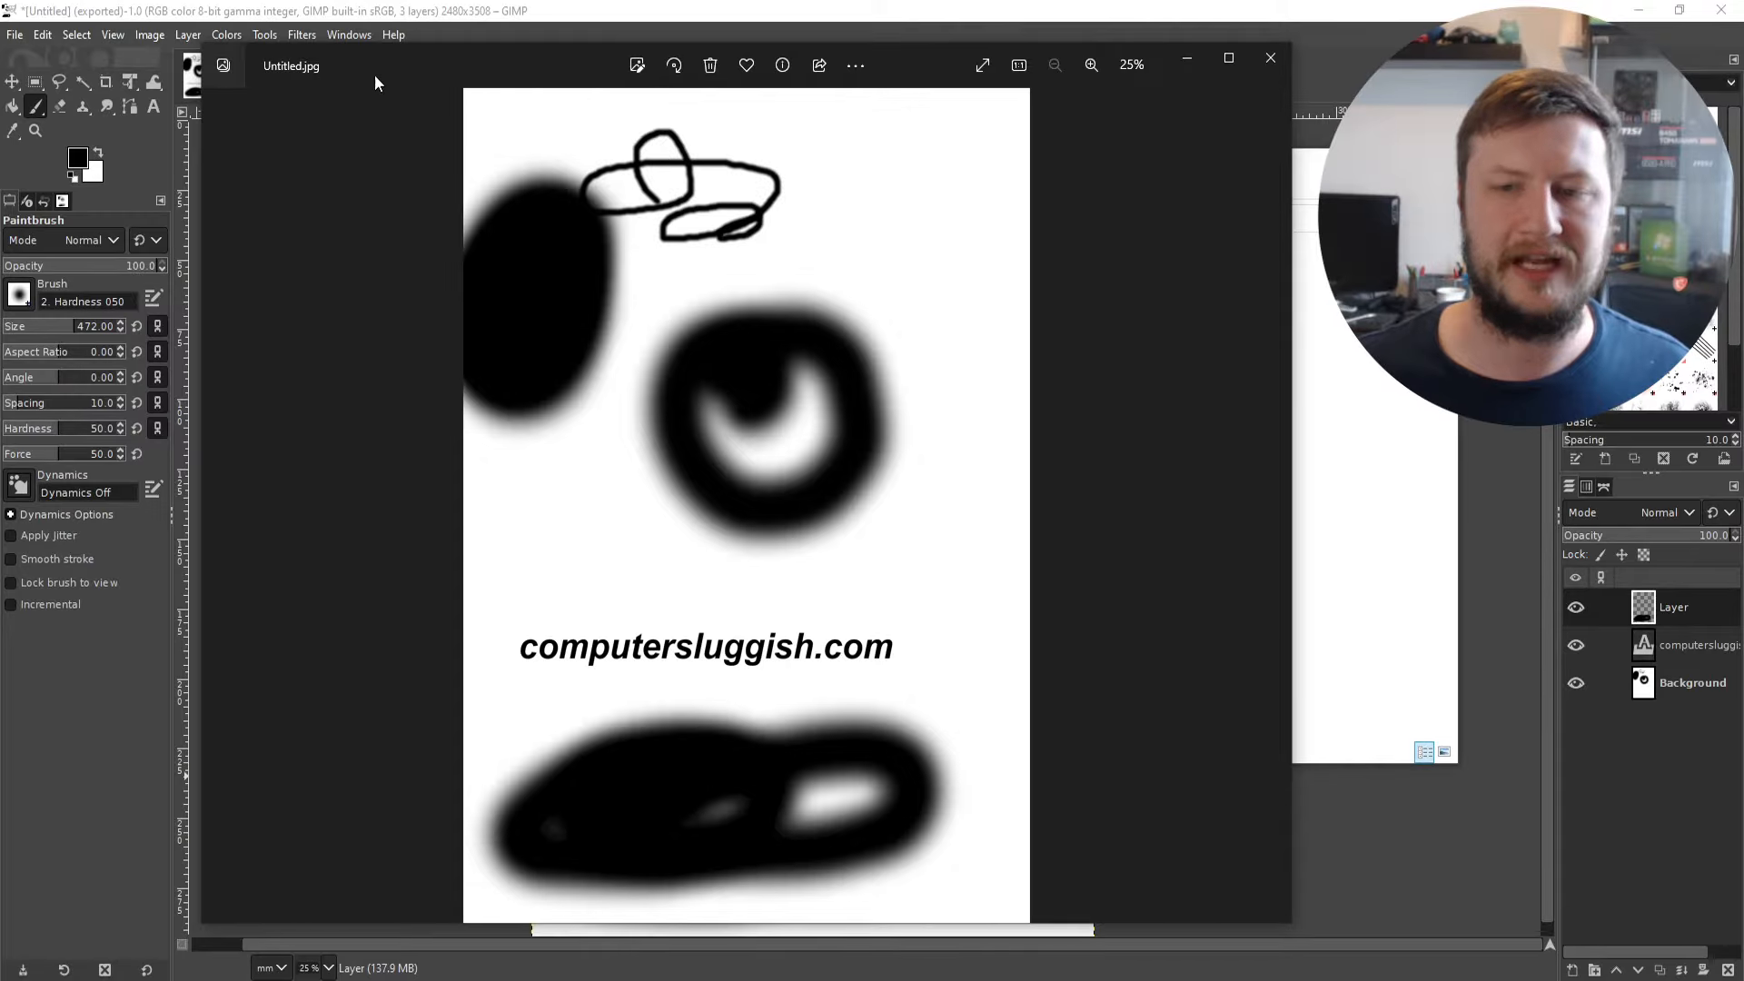
pyautogui.click(1271, 58)
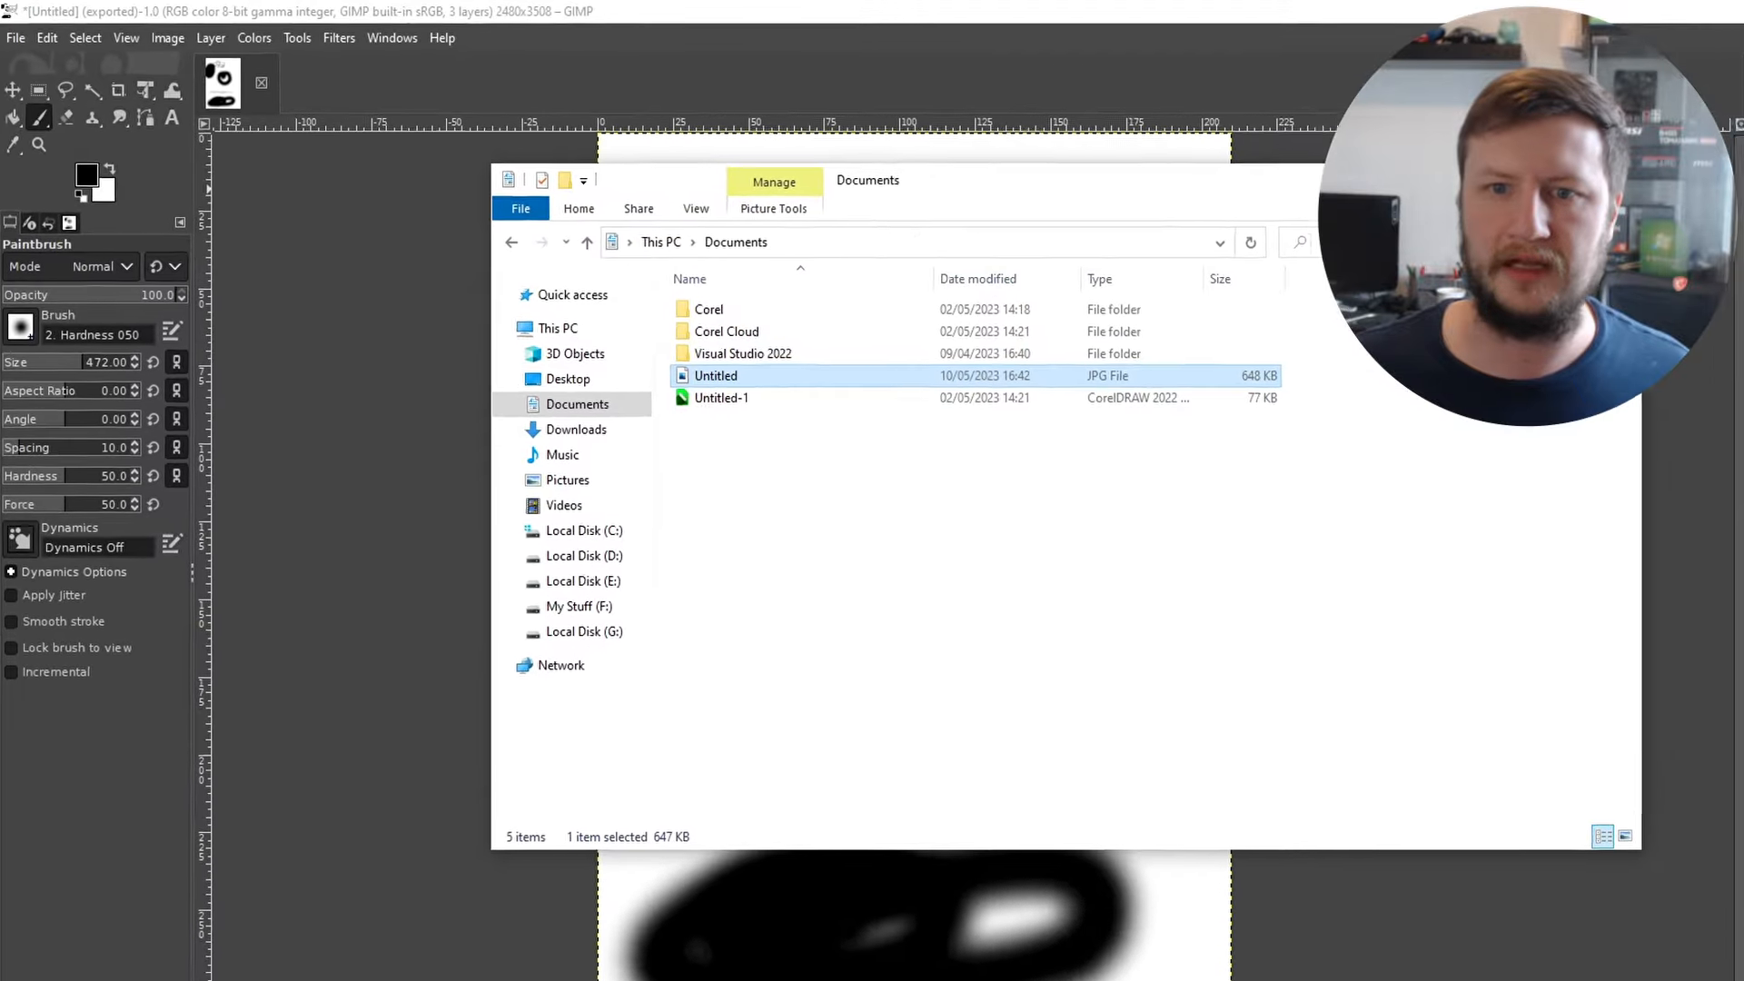
# Step: Return to GIMP and save the layered image as the project file Untitled.xcf in the Documents folder
pyautogui.click(868, 36)
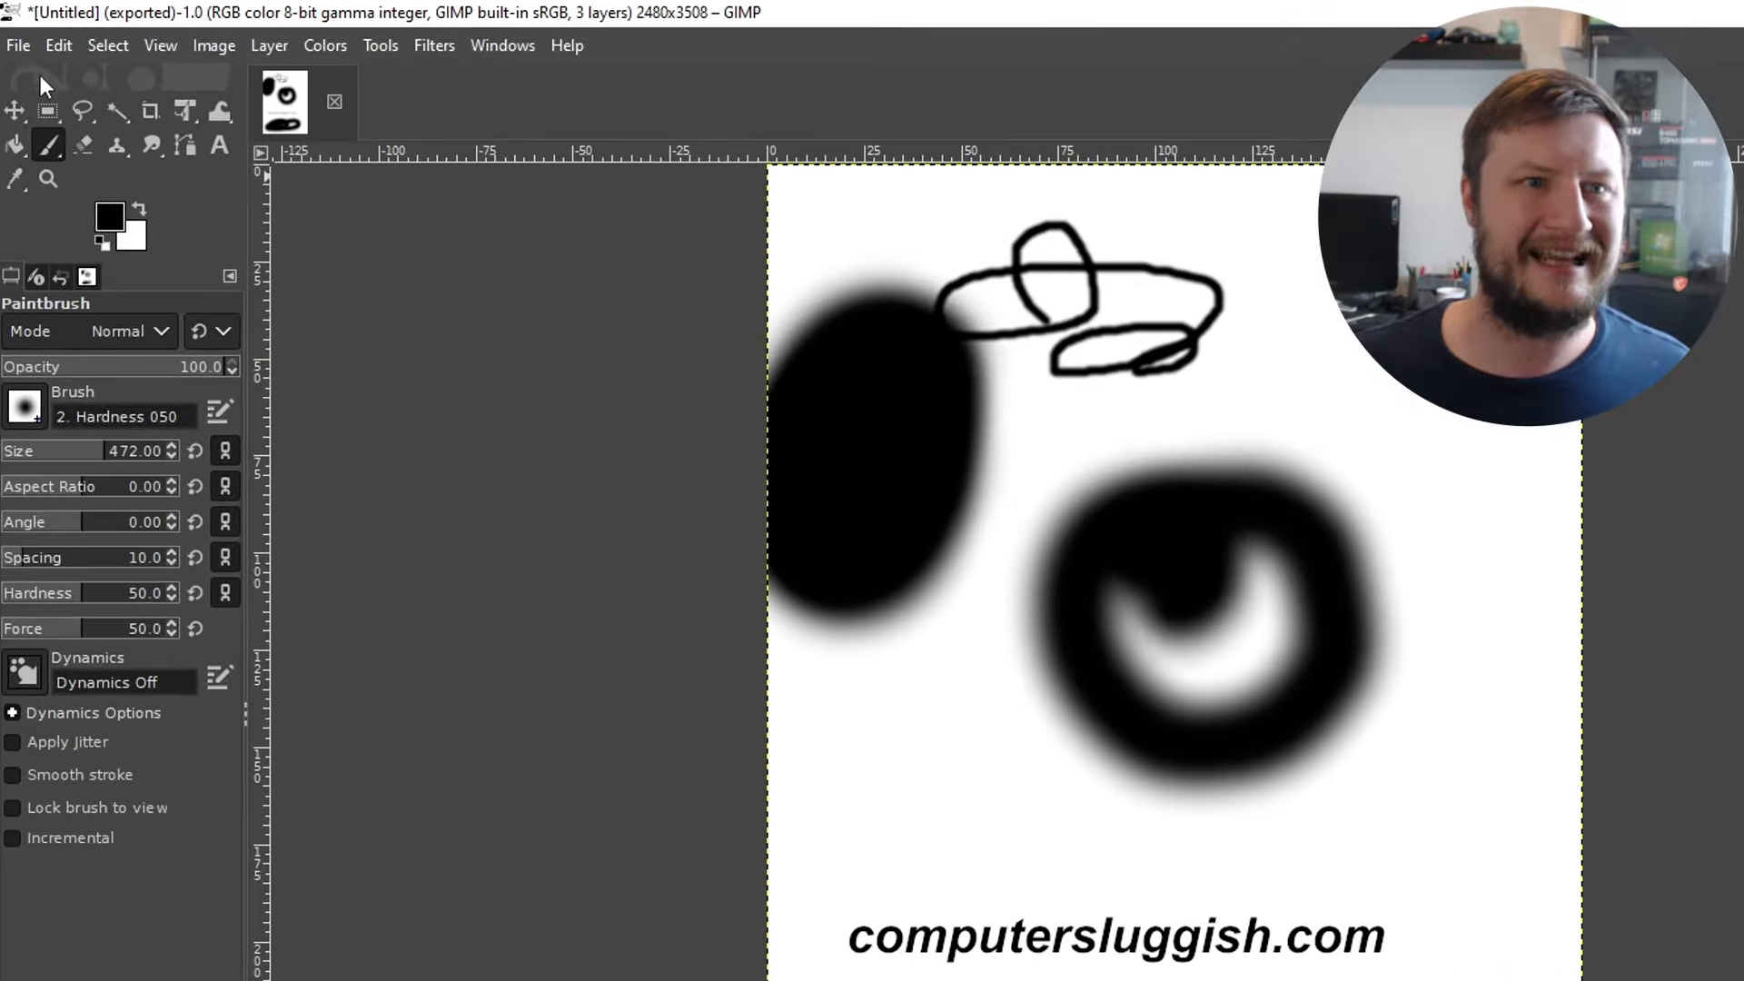
pyautogui.click(18, 46)
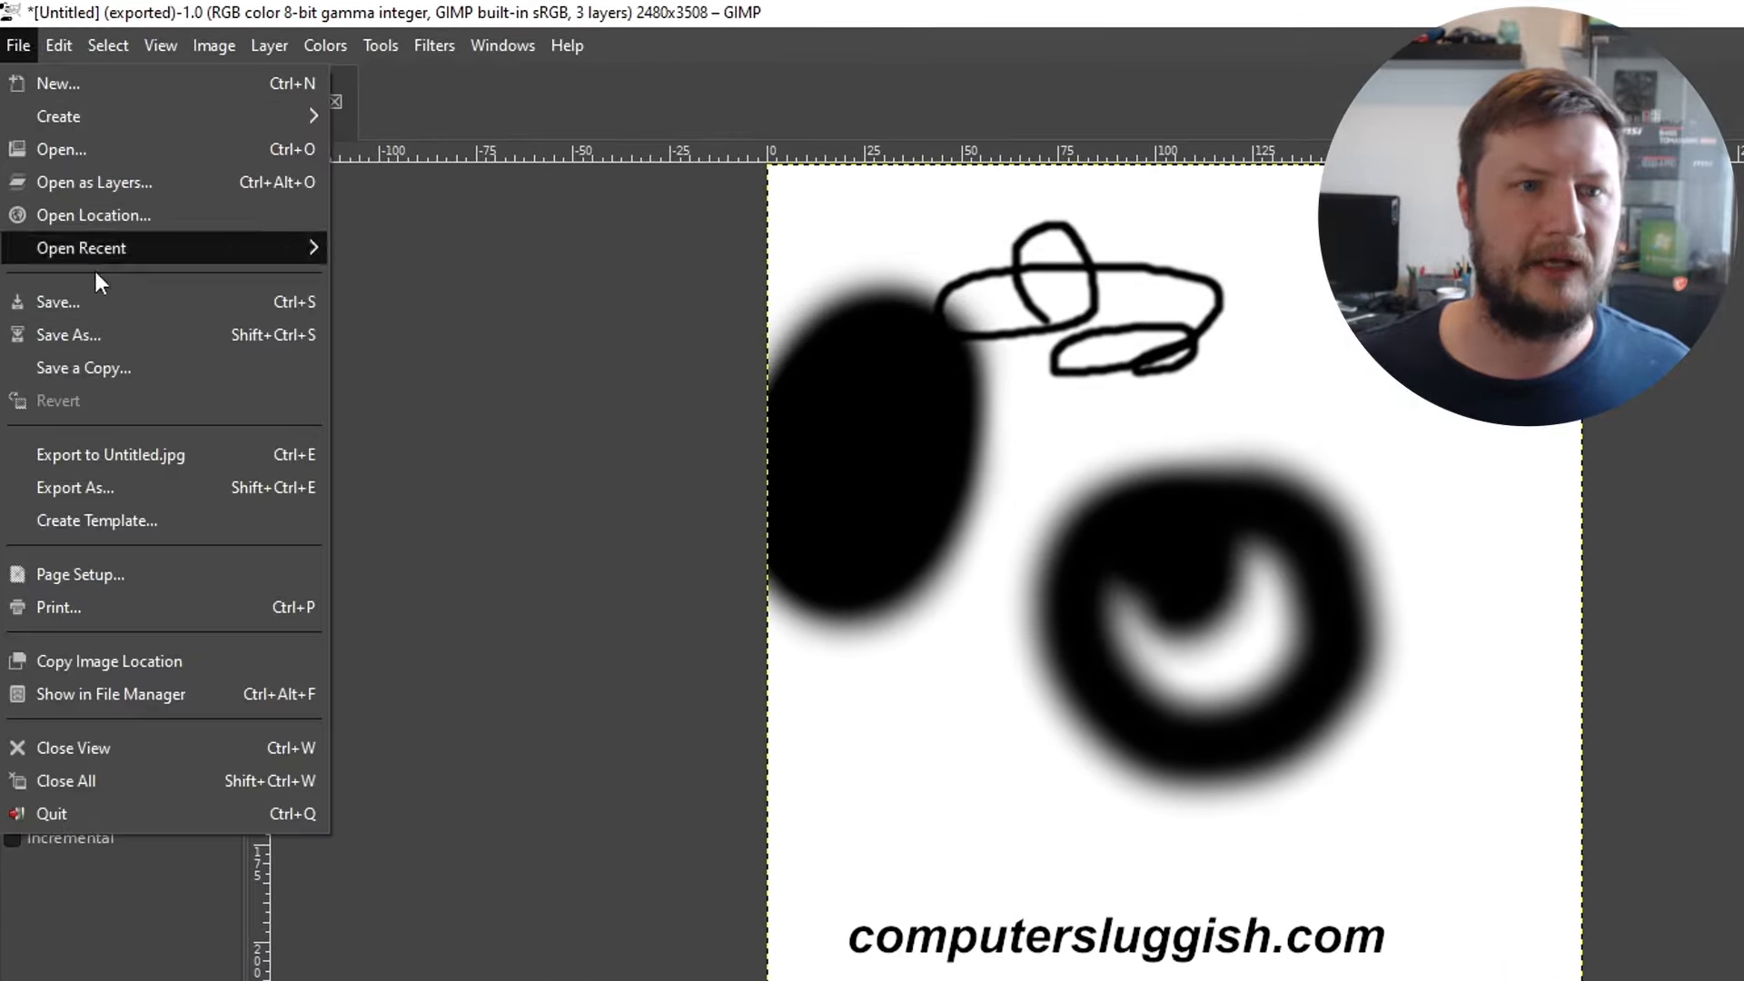
pyautogui.click(68, 334)
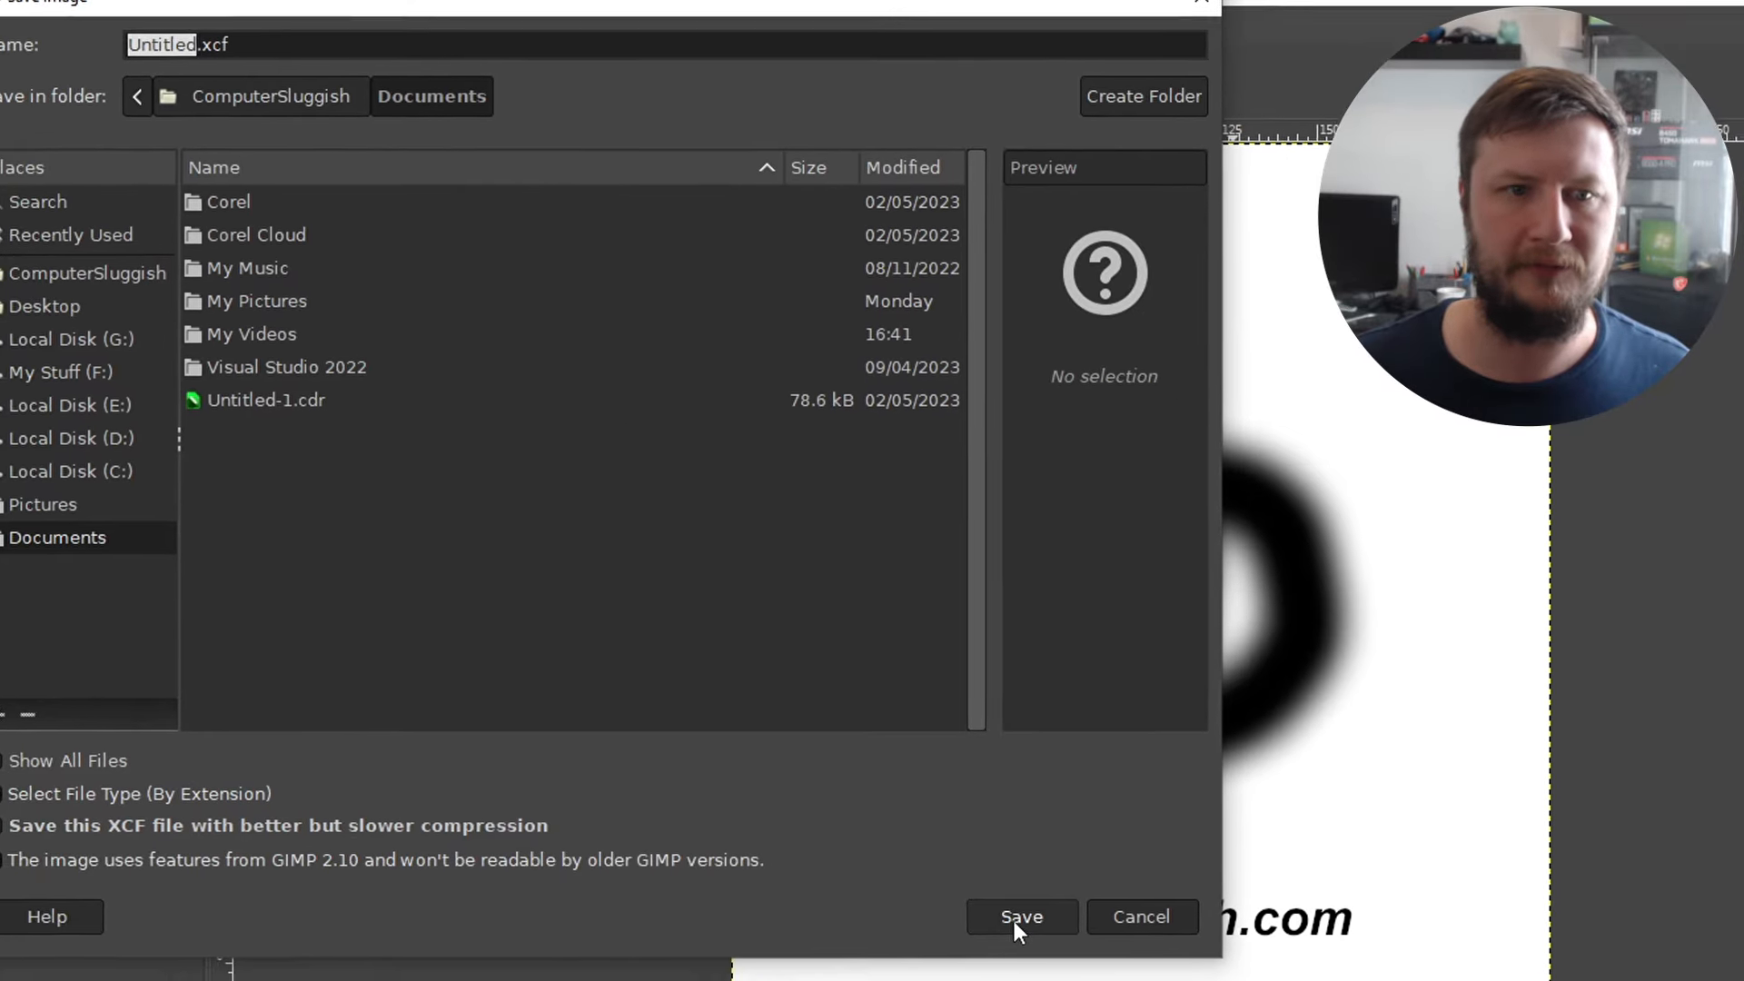
pyautogui.click(1015, 919)
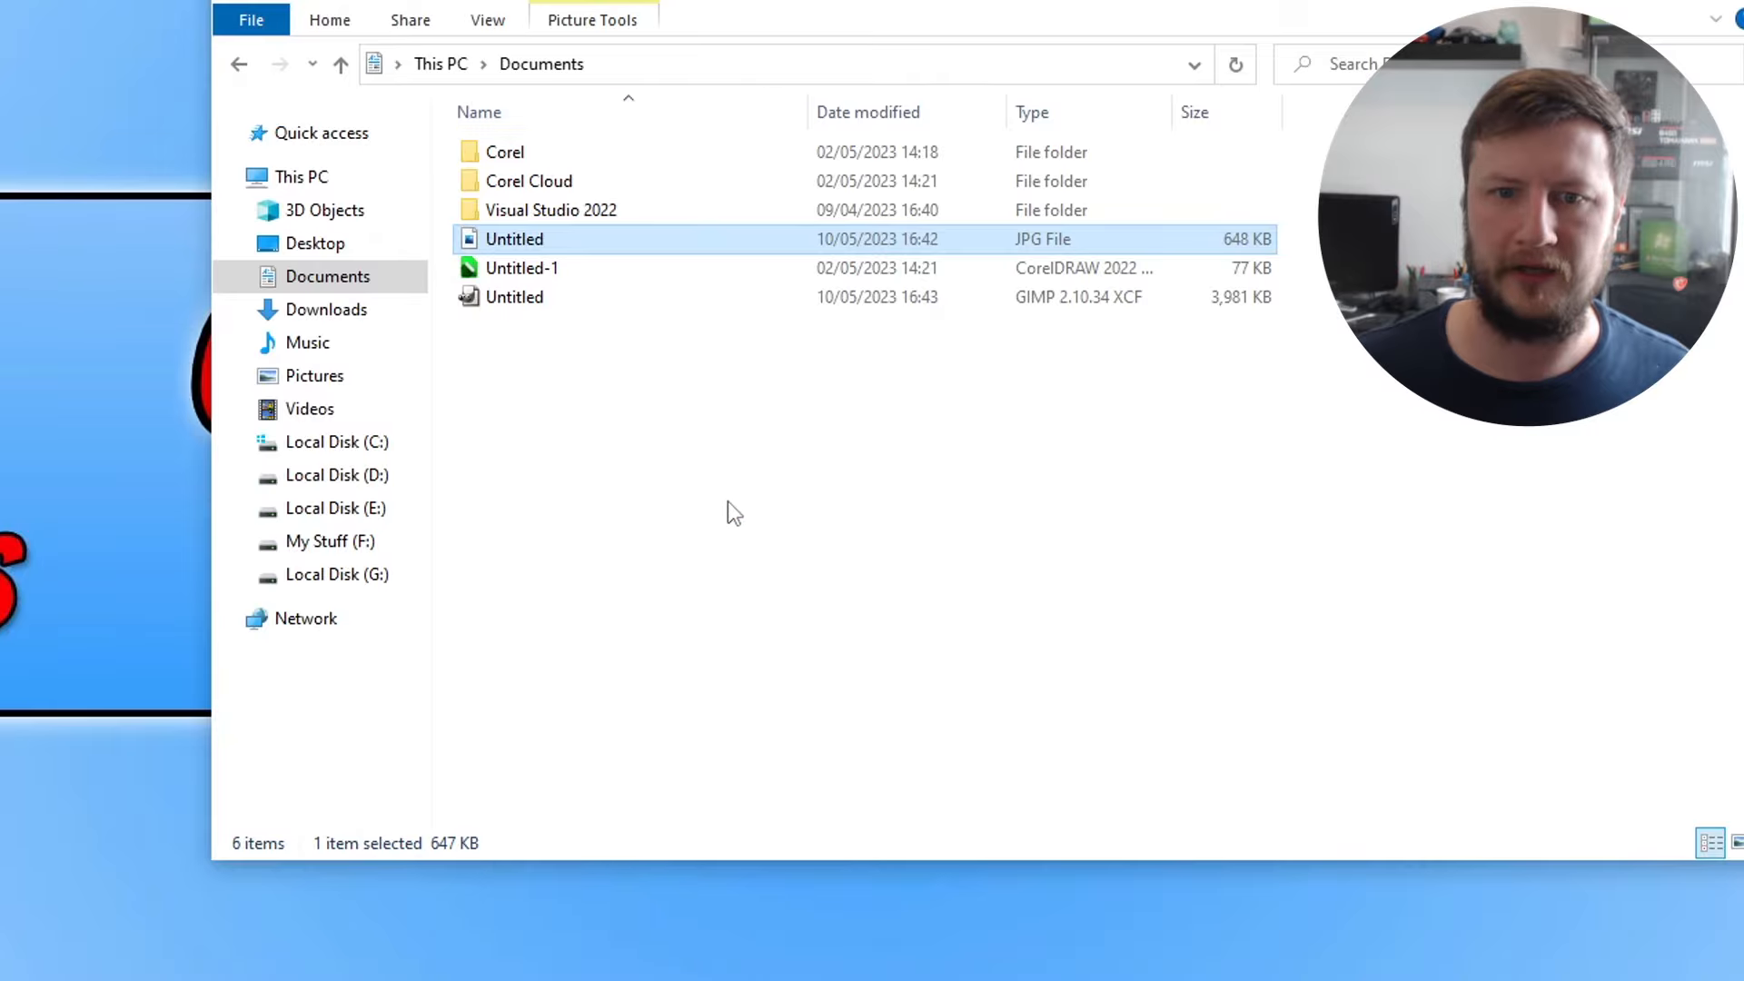
# Step: Open the saved Untitled XCF project file in GIMP from the Documents folder in File Explorer
pyautogui.click(588, 408)
pyautogui.click(545, 305)
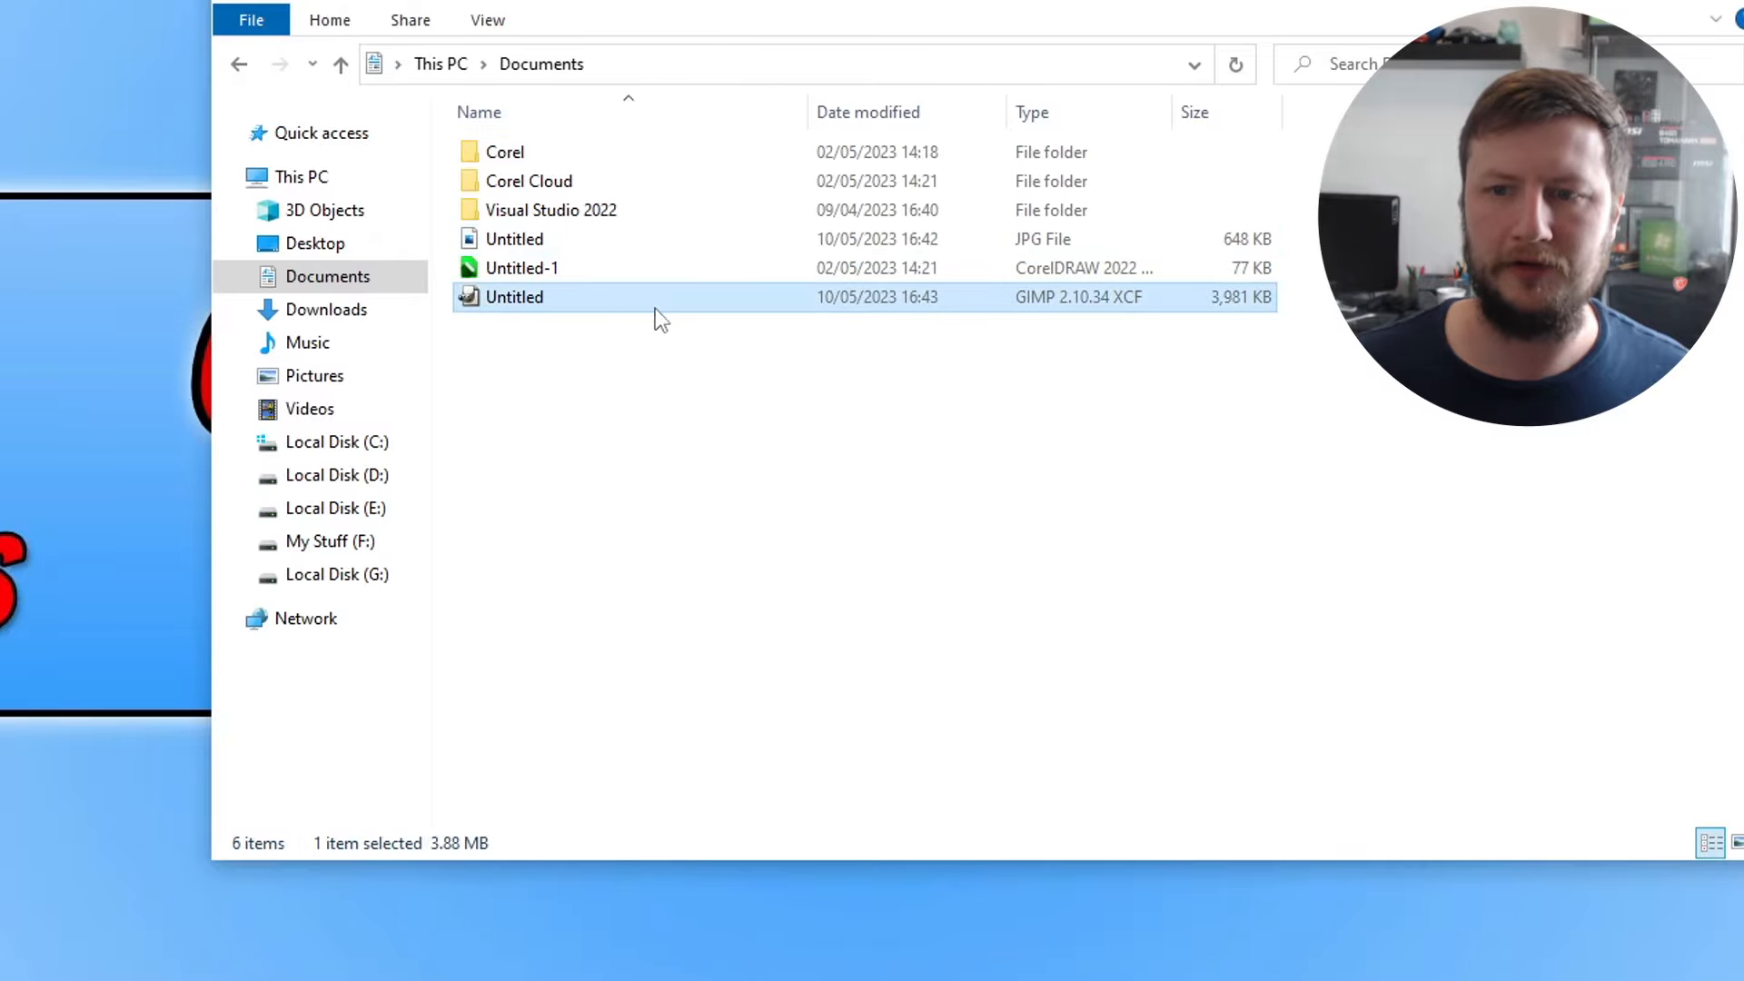
pyautogui.moveTo(1066, 366); pyautogui.dragTo(1200, 302)
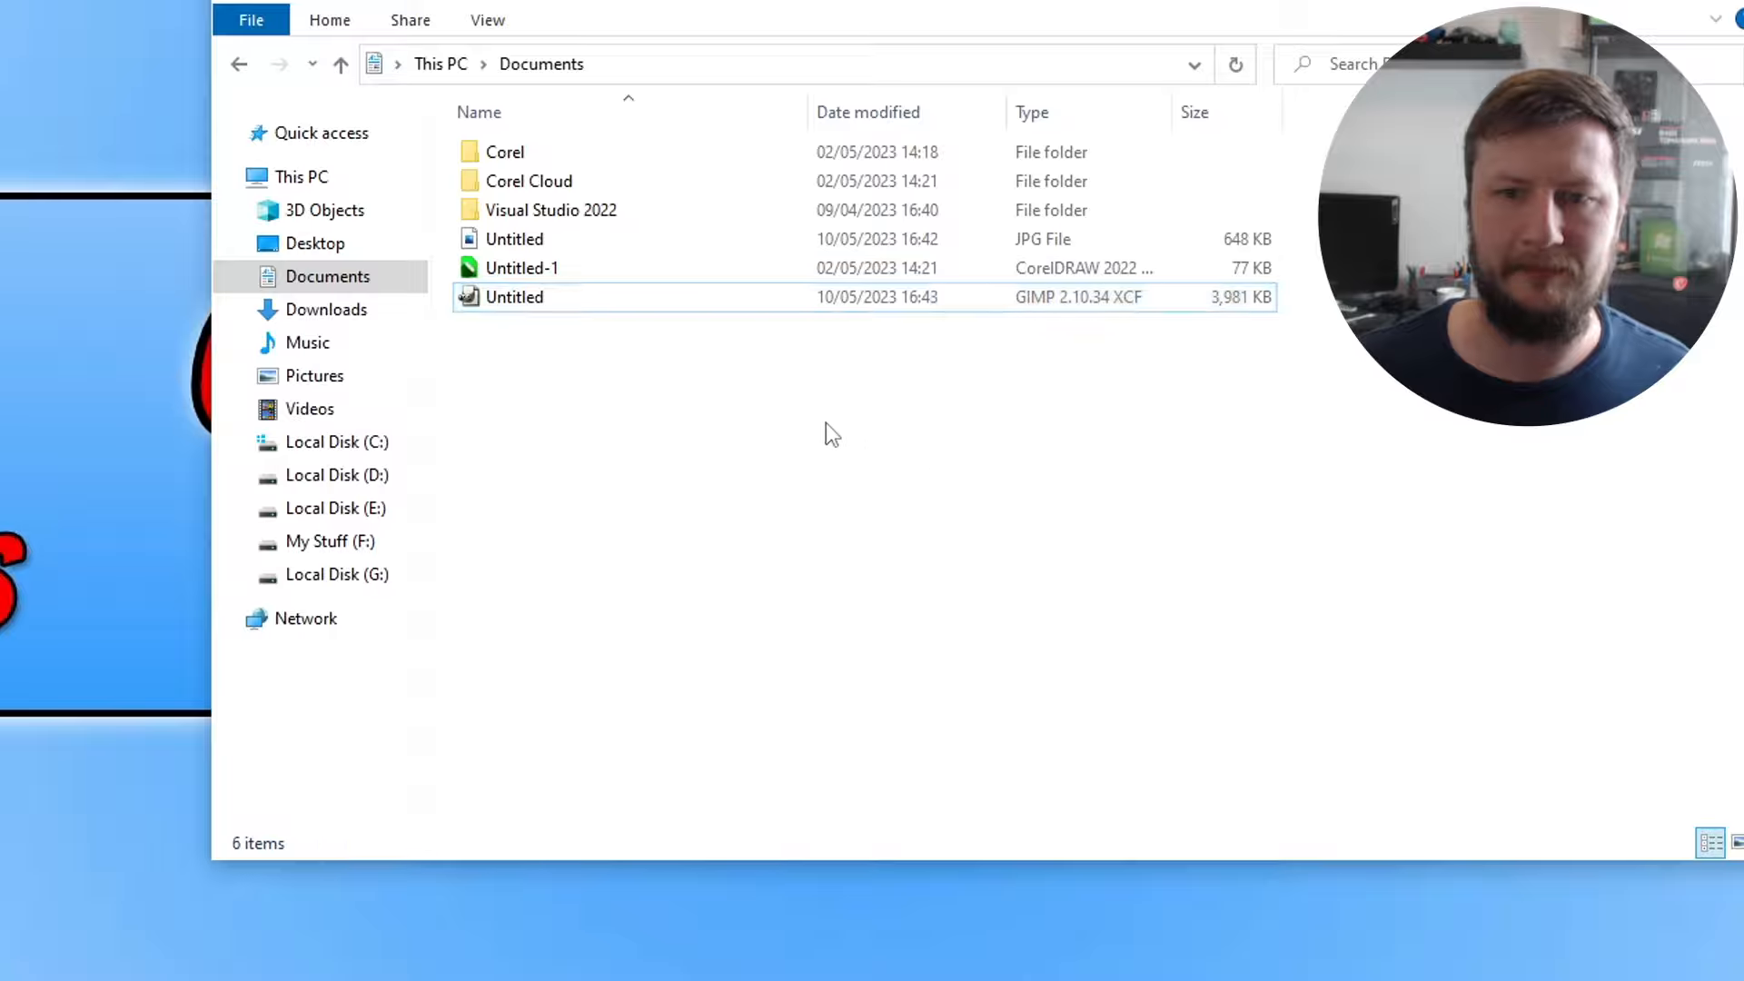
pyautogui.doubleClick(534, 305)
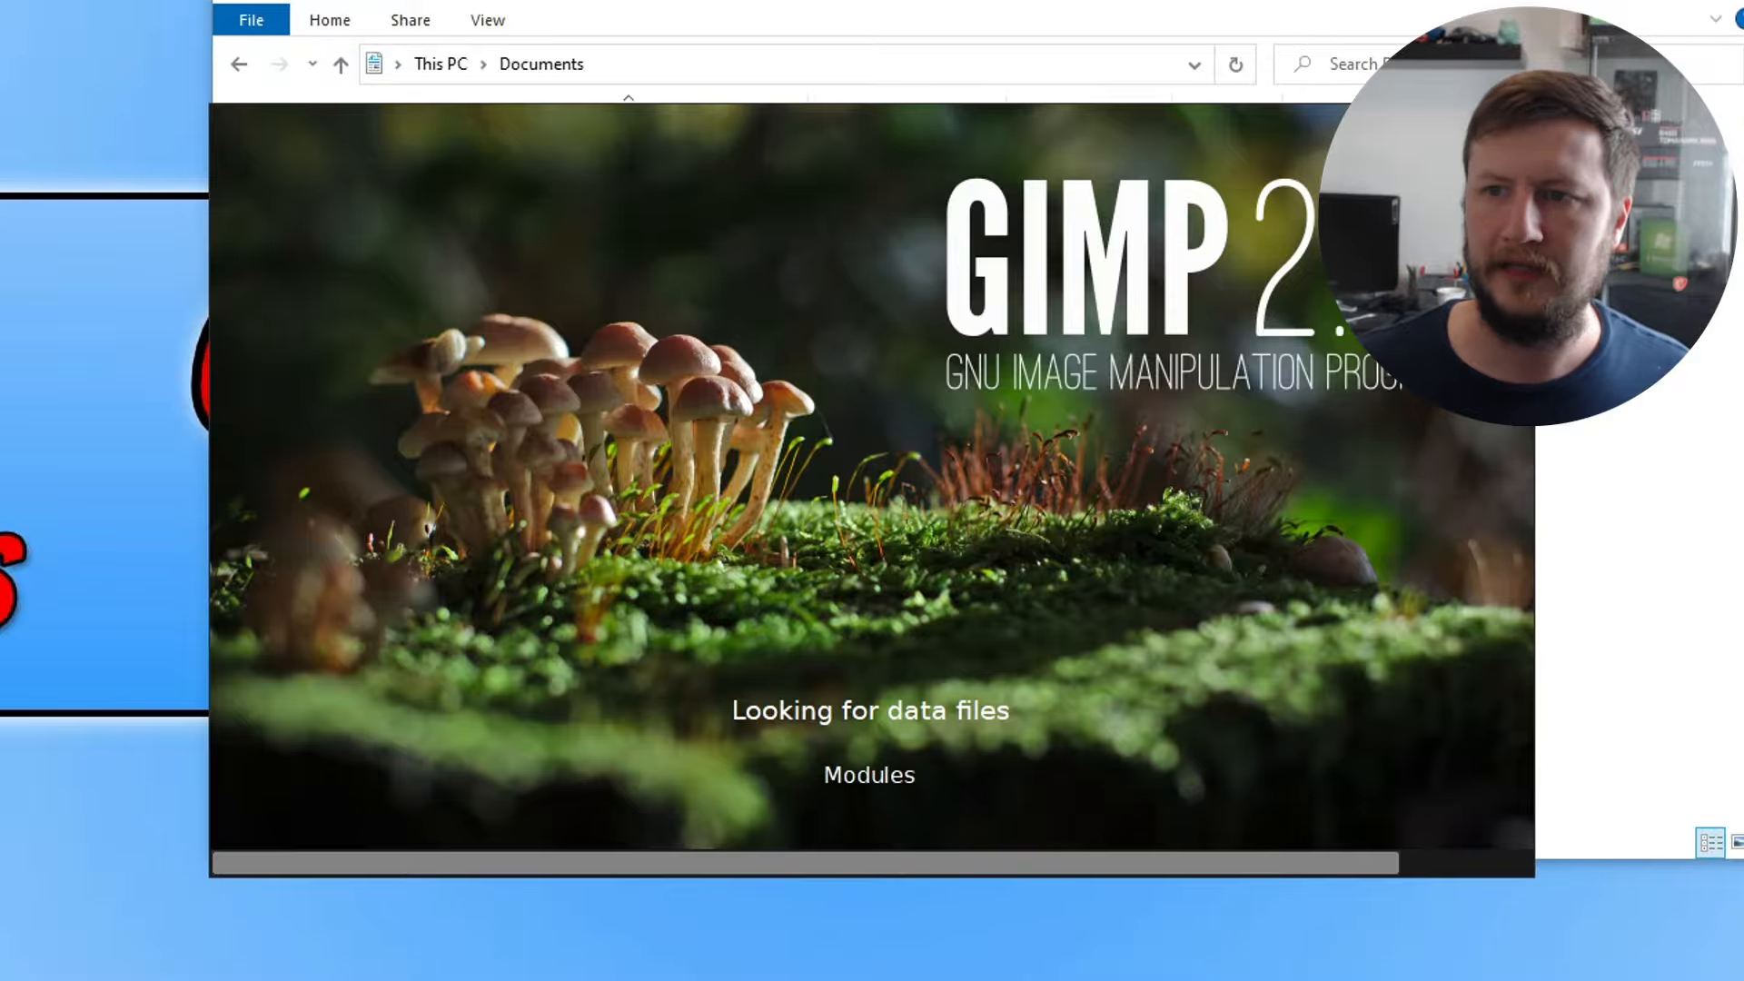